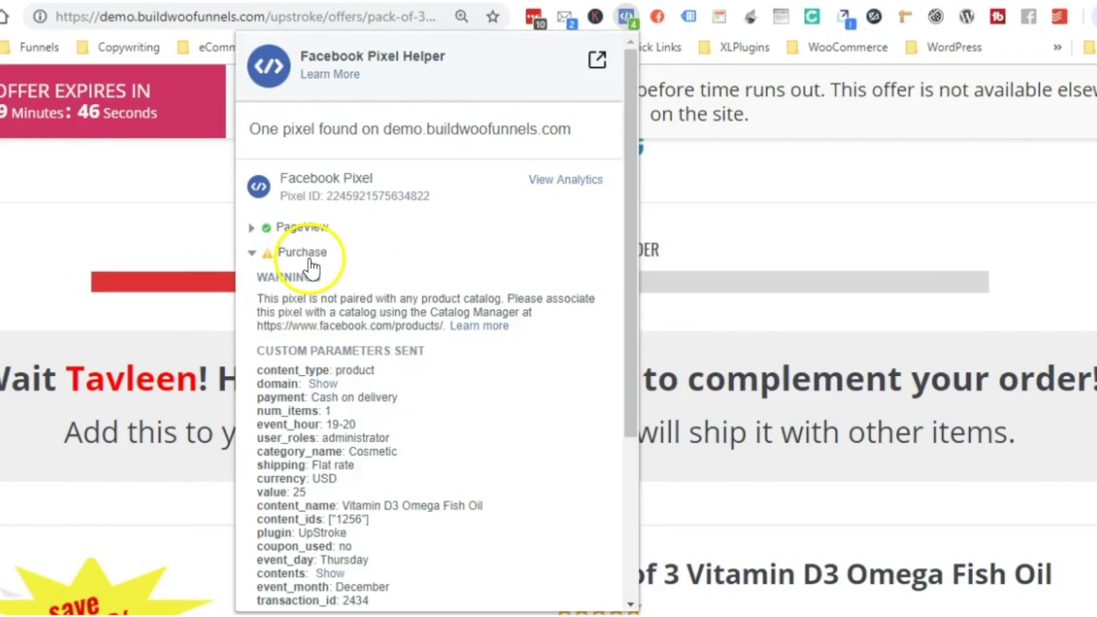
Review the custom parameters sent with the Purchase event in Facebook Pixel Helper.
scroll(379, 277, down, 1)
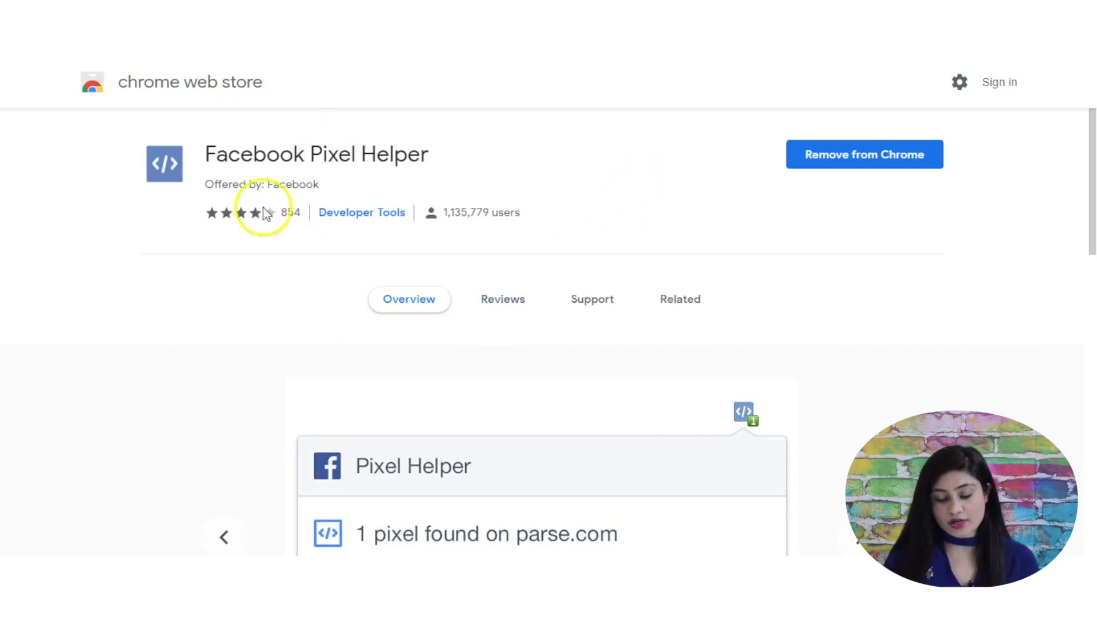
mouse_move(264, 210)
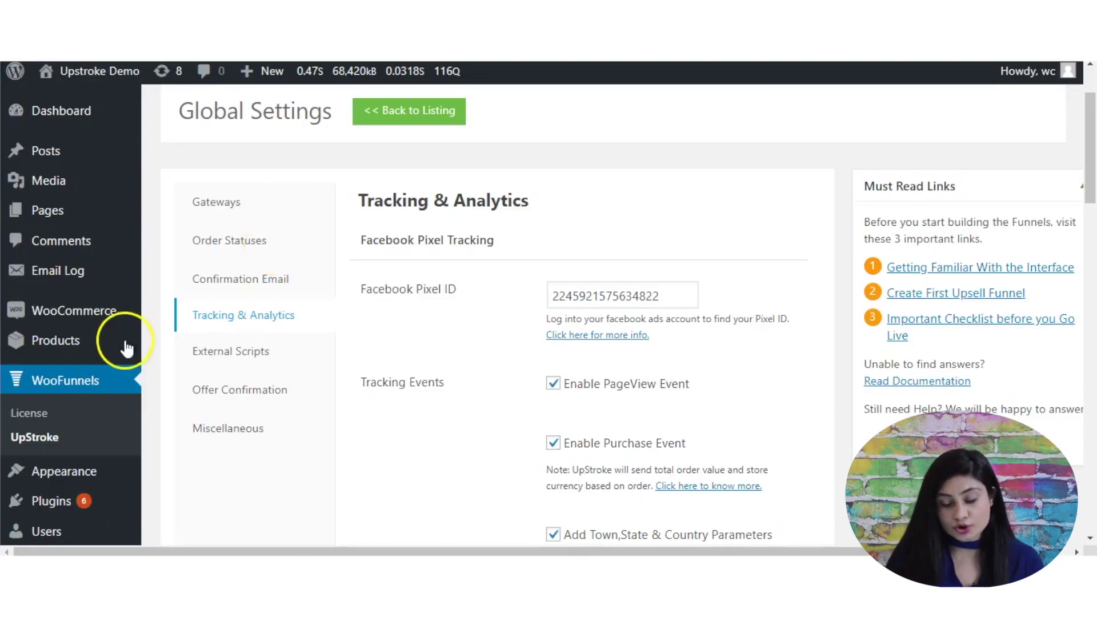
Open UpStroke's global settings and show the Tracking & Analytics section.
scroll(126, 348, up, 1)
mouse_move(137, 336)
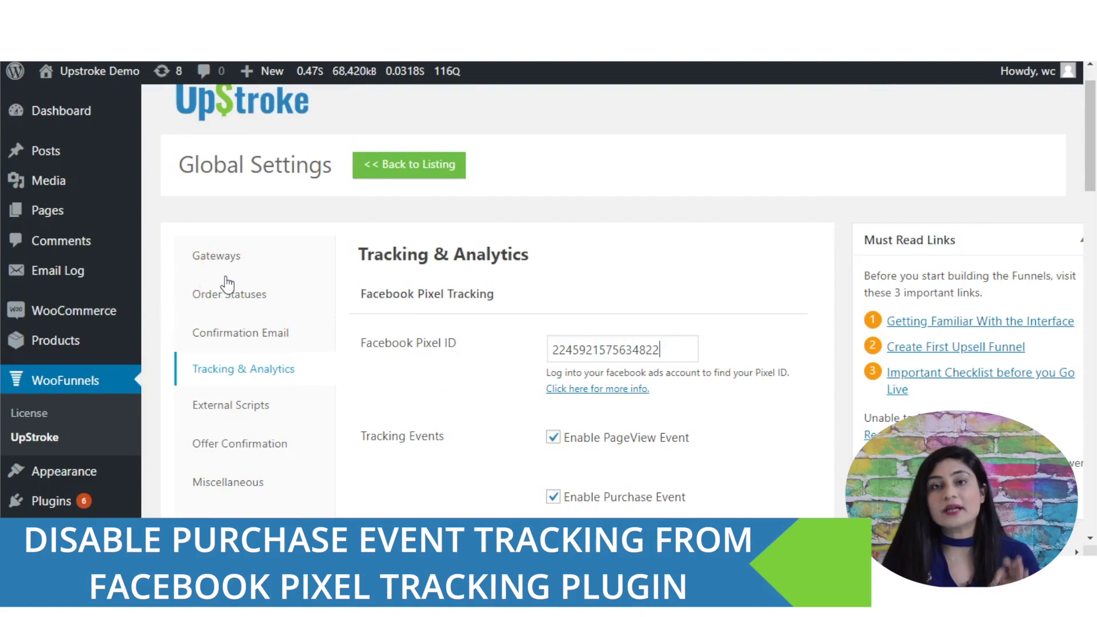
click(242, 374)
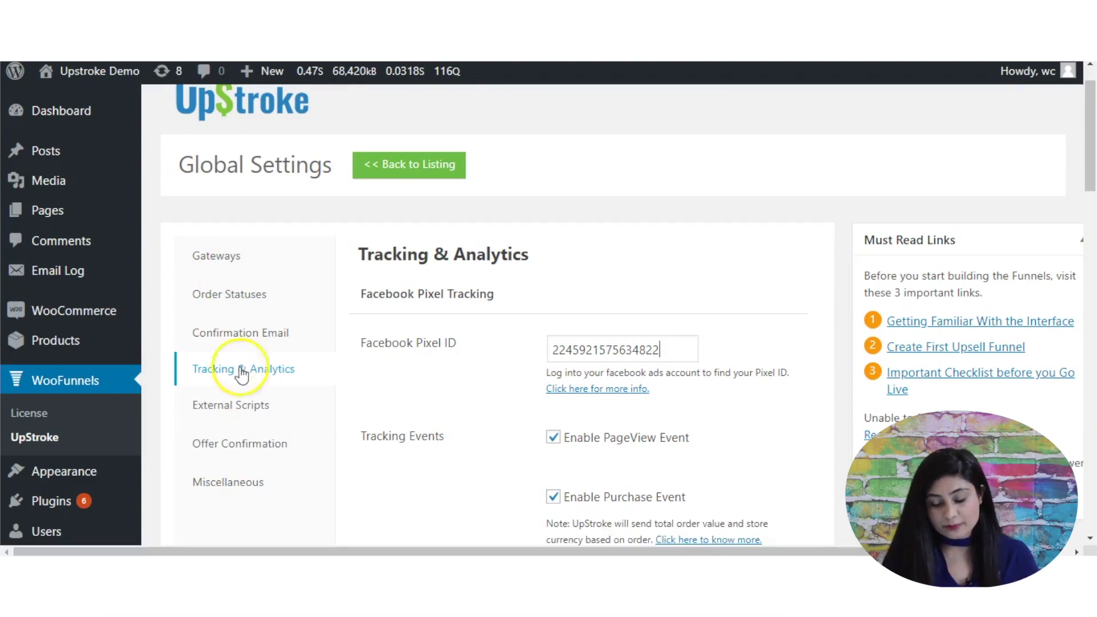
click(45, 437)
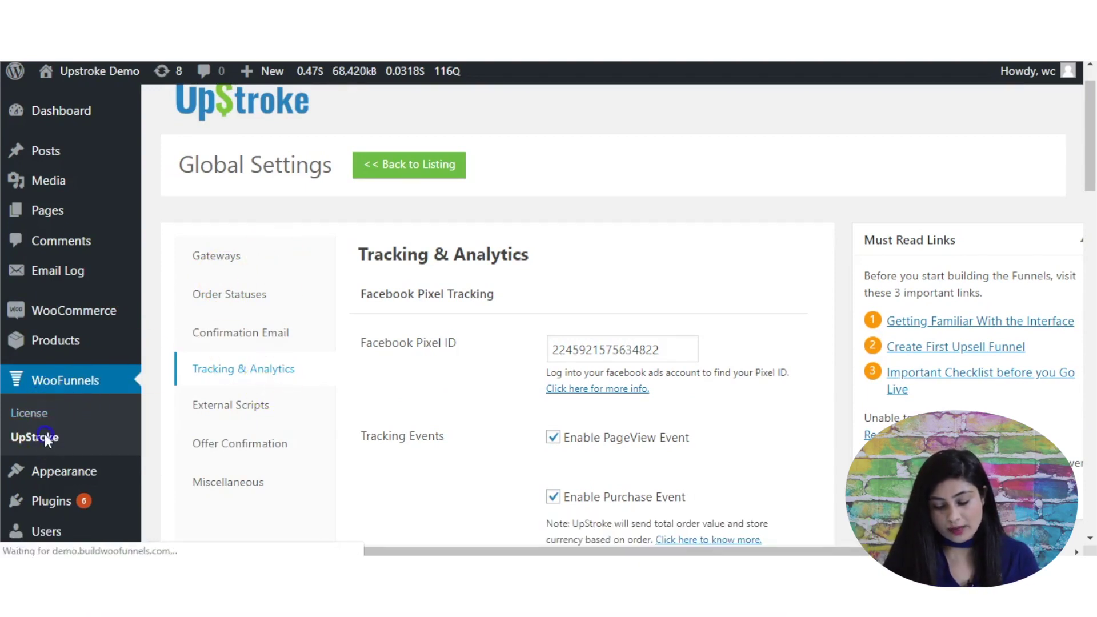
scroll(556, 253, down, 3)
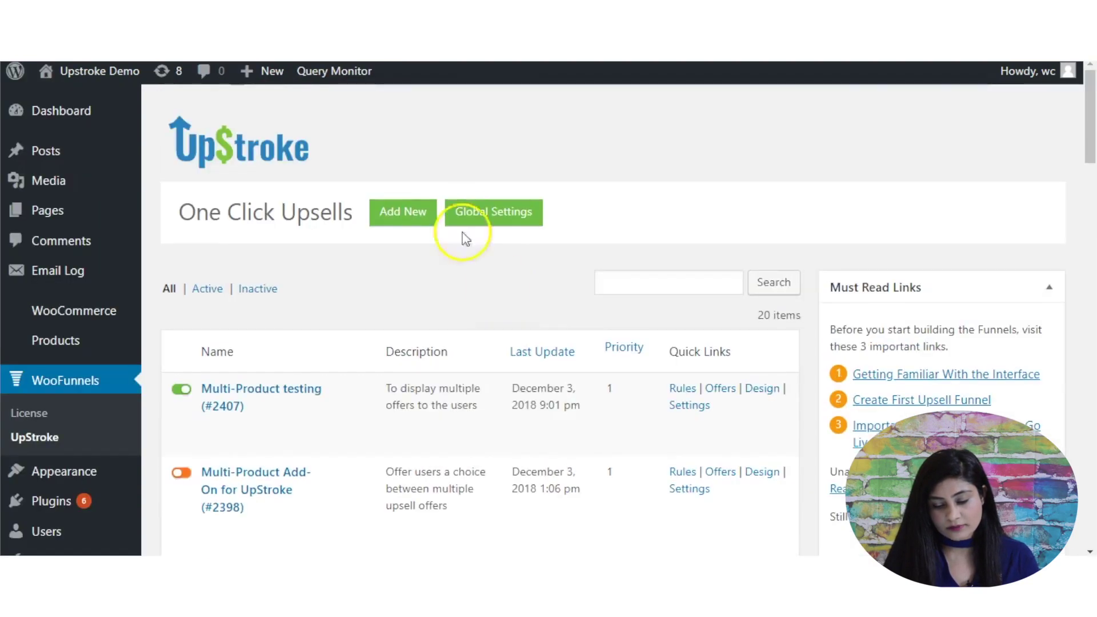
click(496, 222)
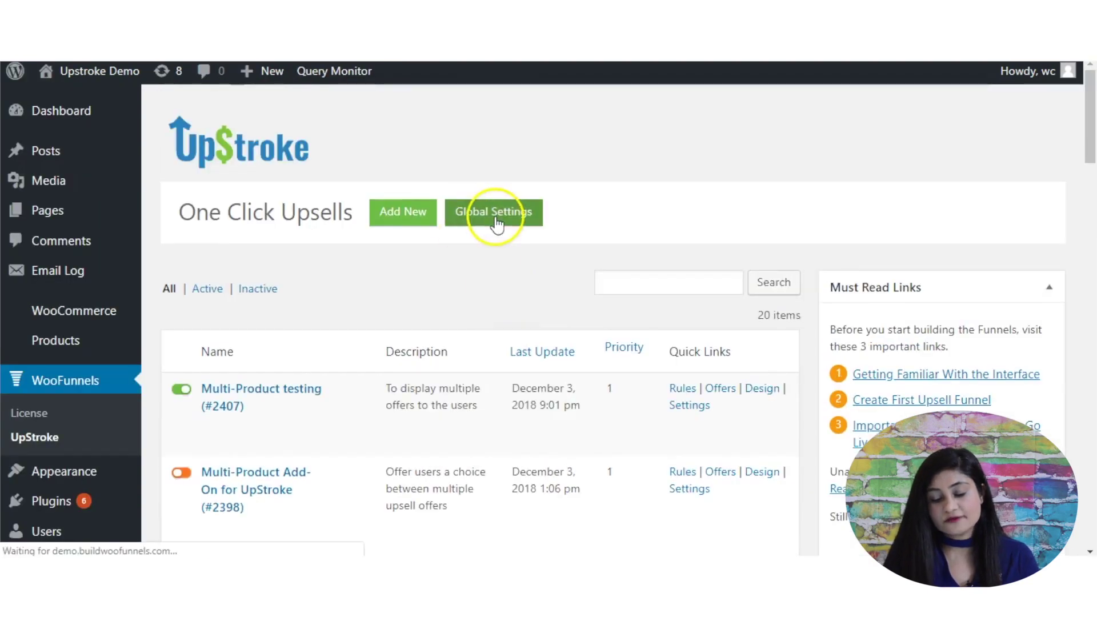
click(487, 222)
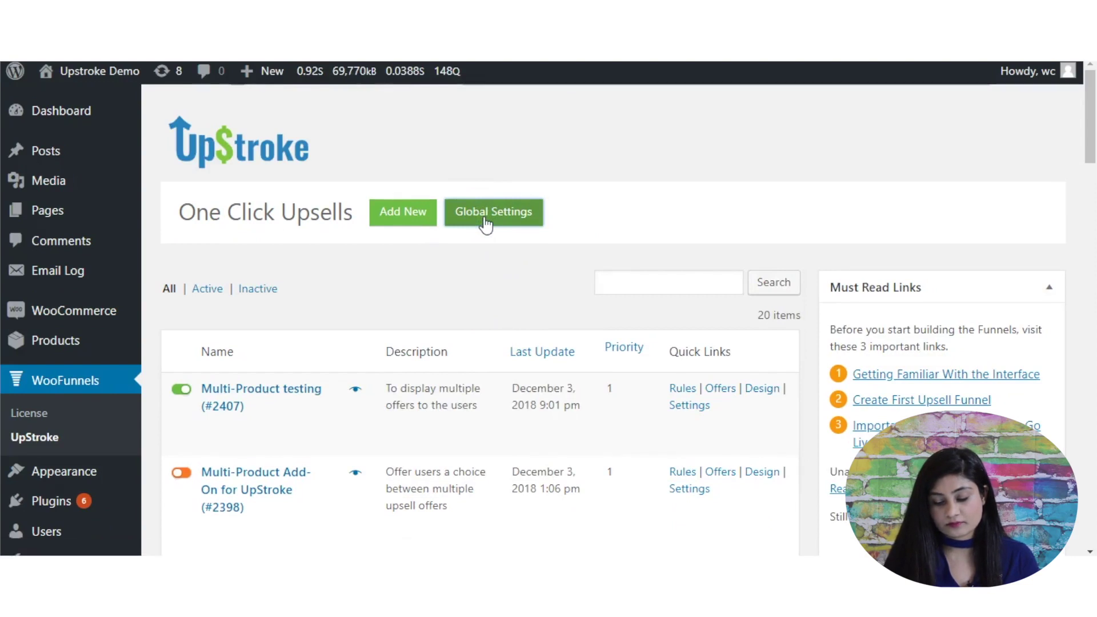
scroll(482, 223, down, 3)
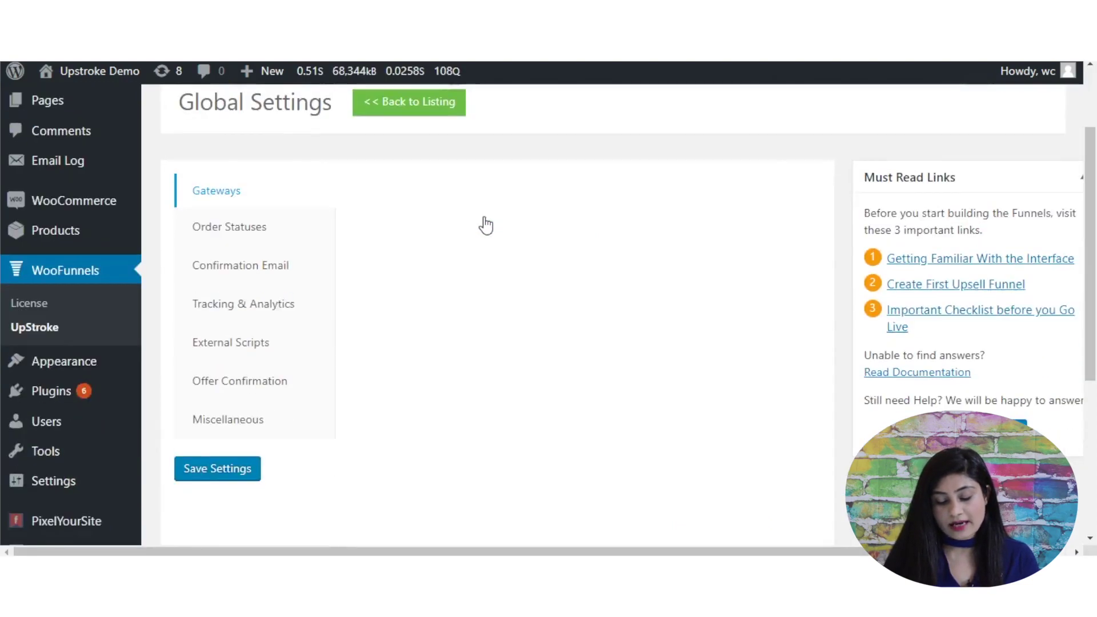
click(257, 318)
click(248, 265)
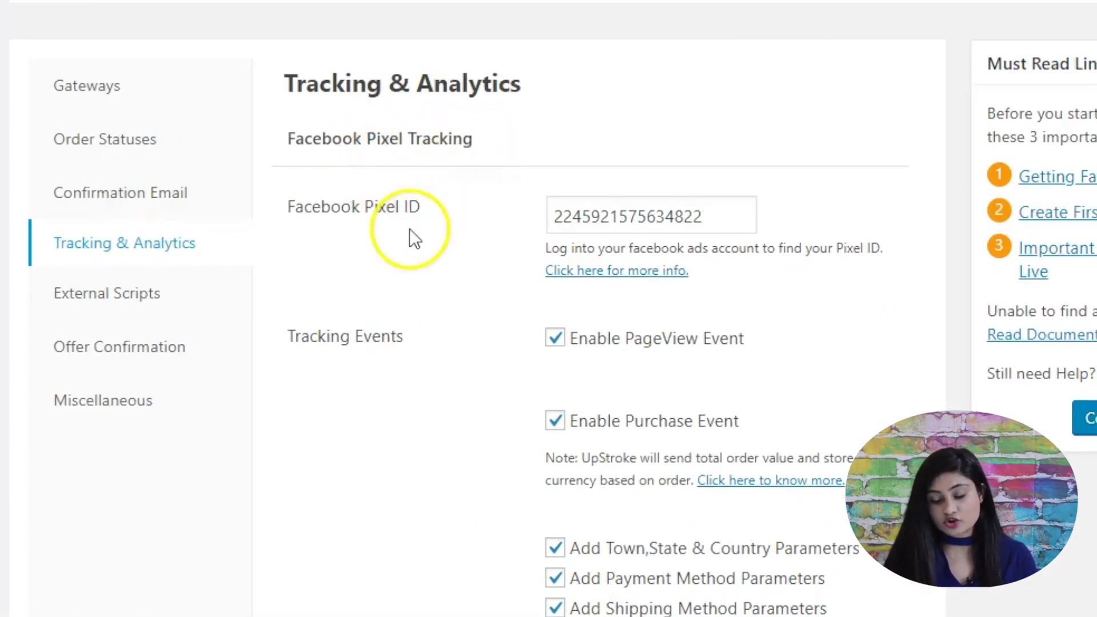
Select the Facebook Pixel ID value and remove the trailing space after it.
scroll(409, 228, down, 1)
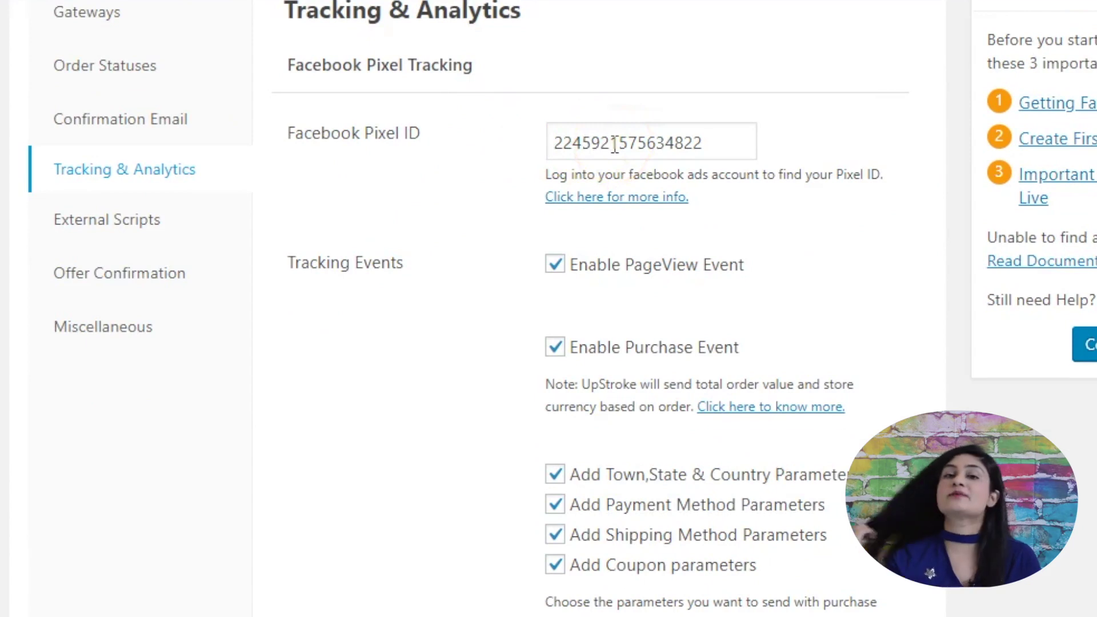
click(635, 141)
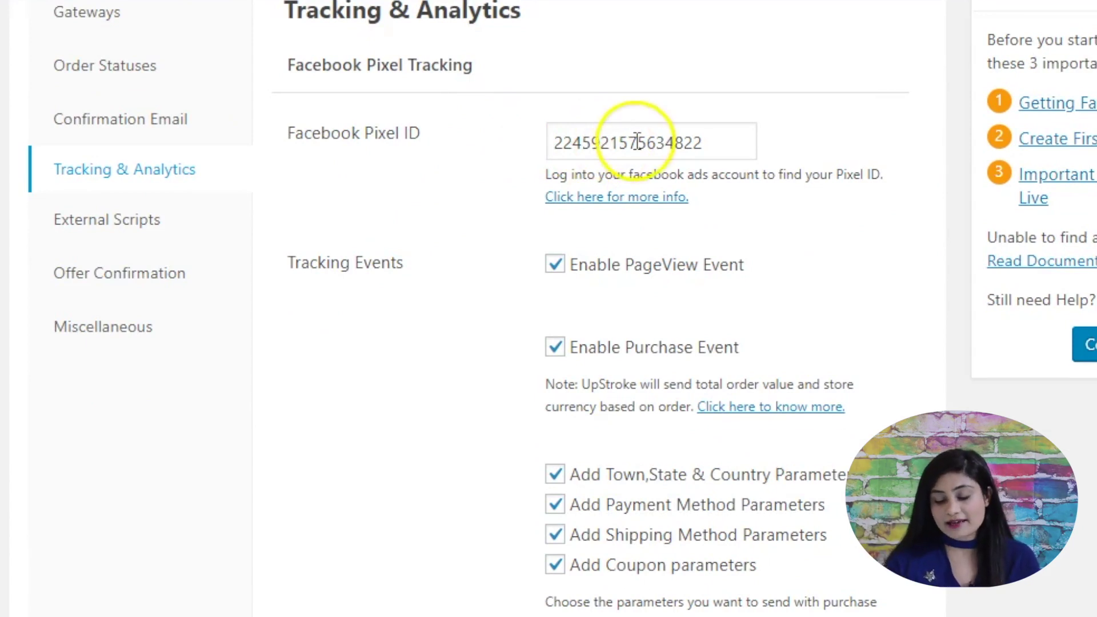
click(665, 141)
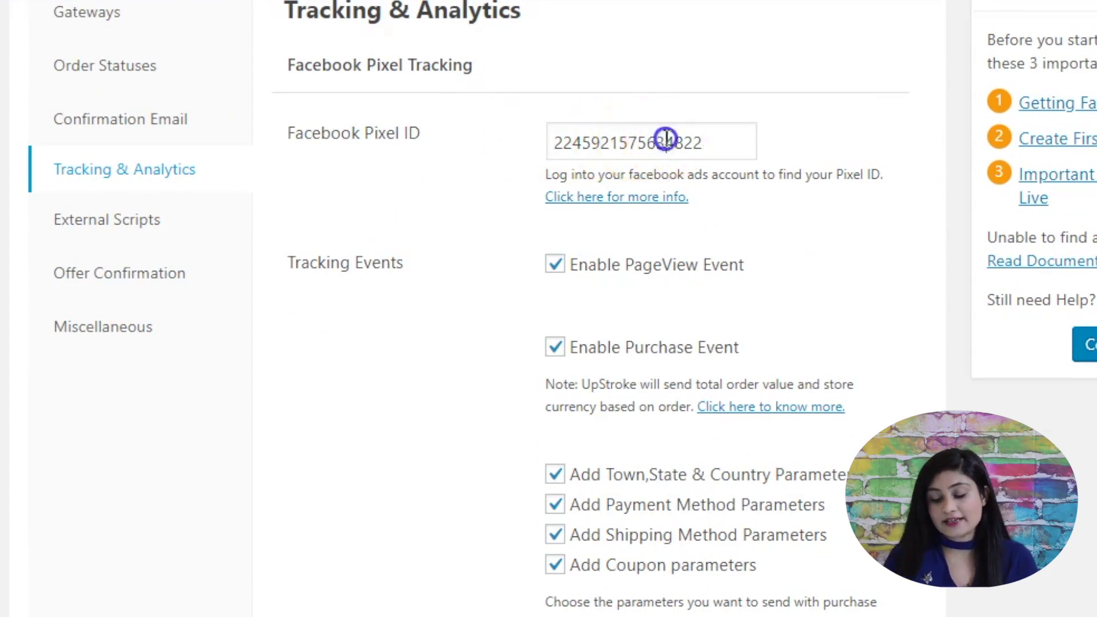
double_click(664, 140)
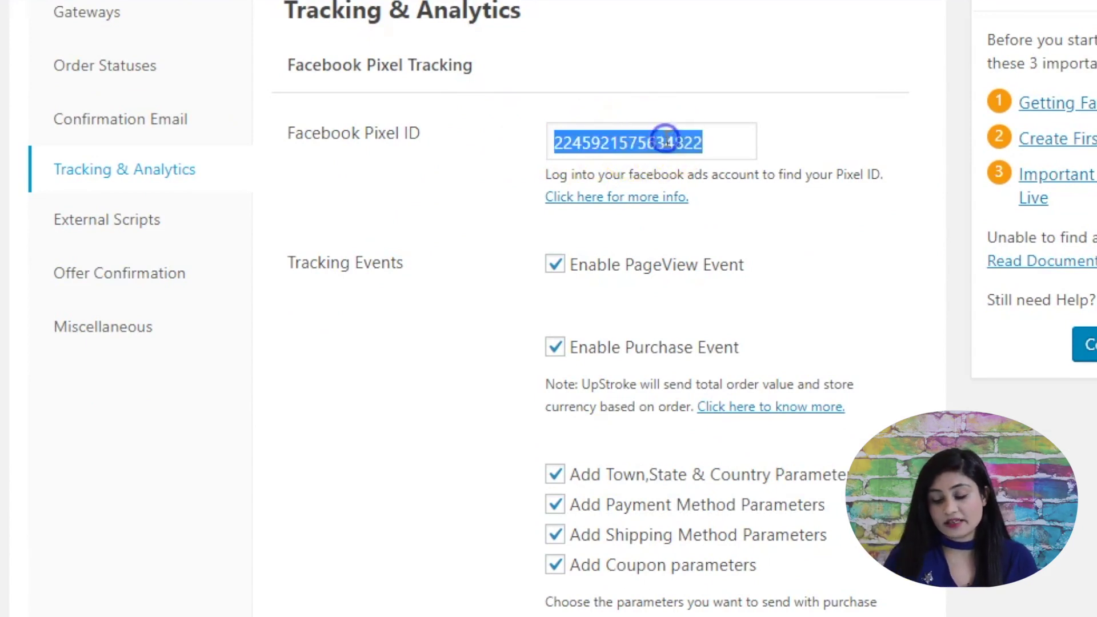
click(700, 147)
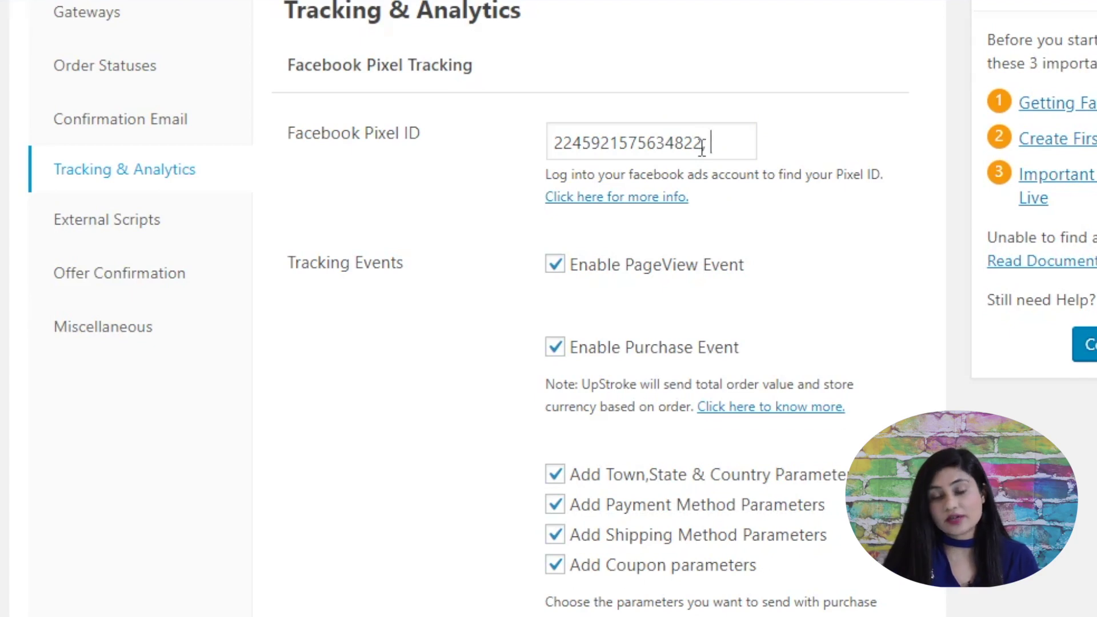
key(BackSpace)
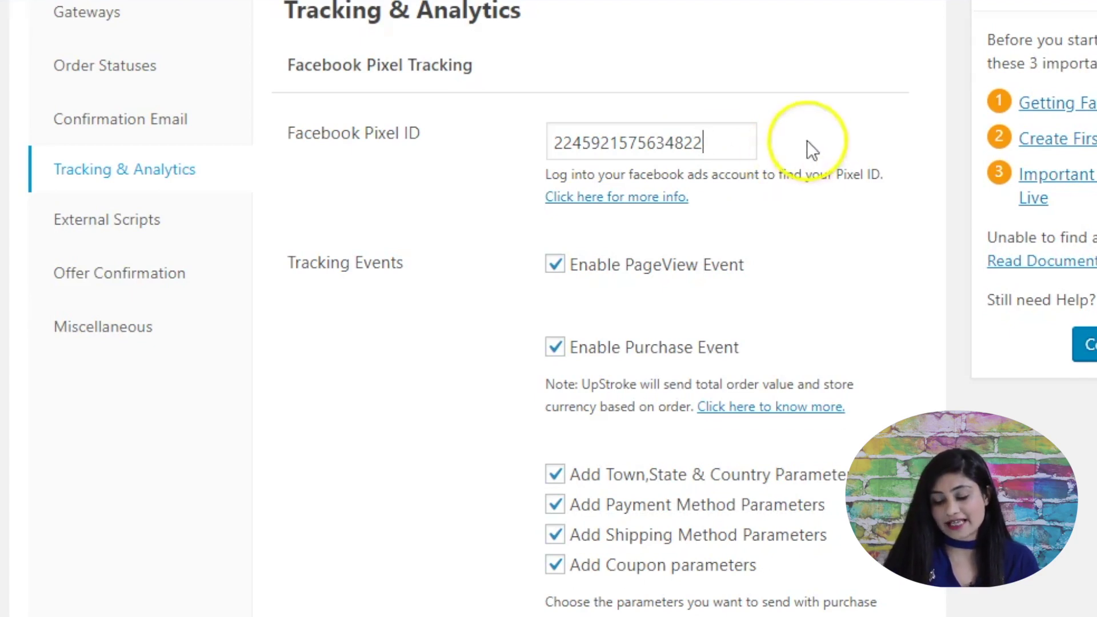
Examine the tracking event options: PageView and Purchase events, purchase parameters, shipping and tax exclusions, and content settings for dynamic ads.
scroll(788, 147, down, 3)
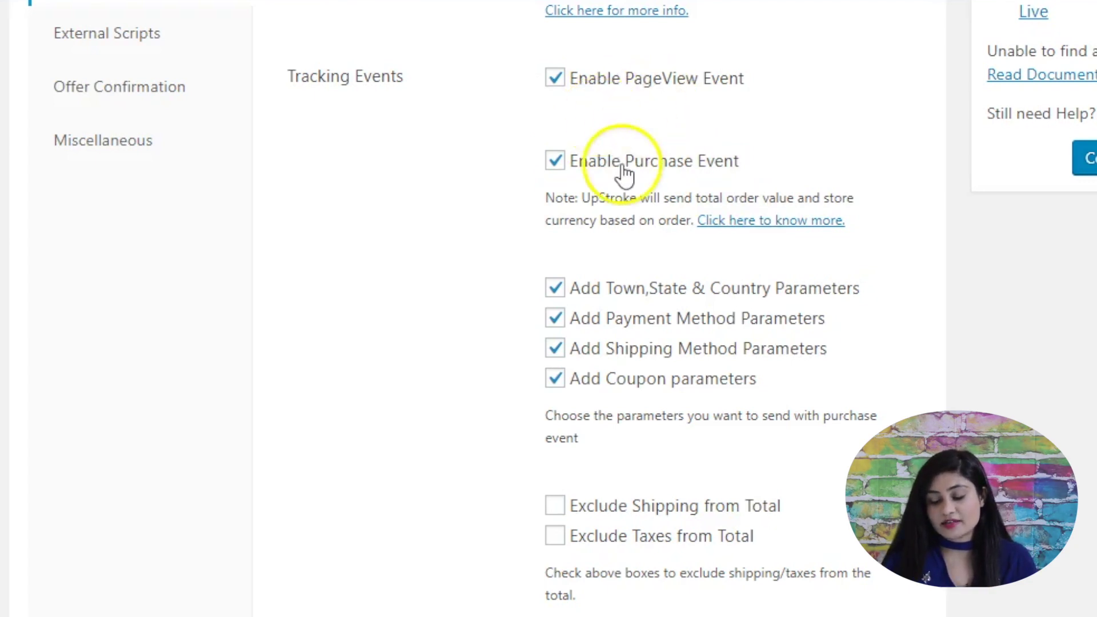
scroll(625, 163, down, 1)
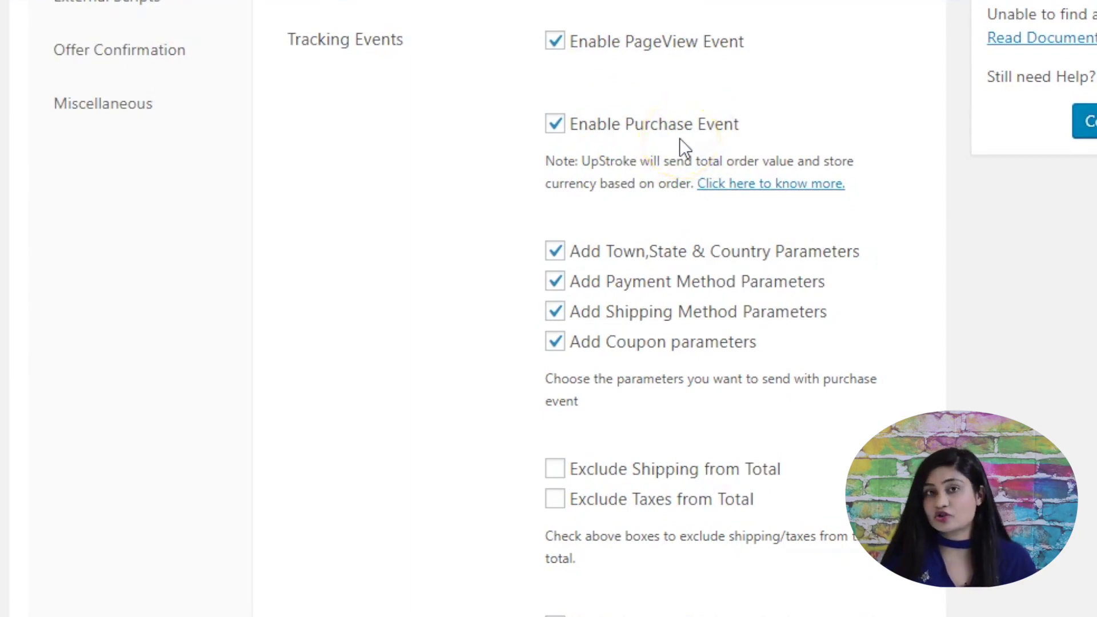
scroll(680, 138, down, 4)
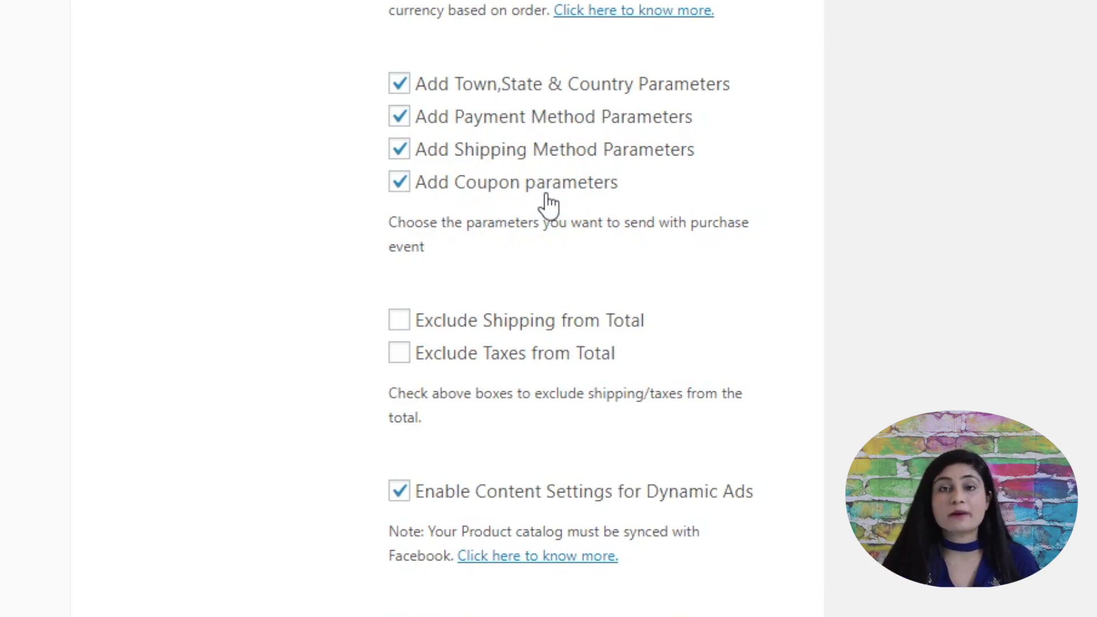
scroll(514, 224, down, 2)
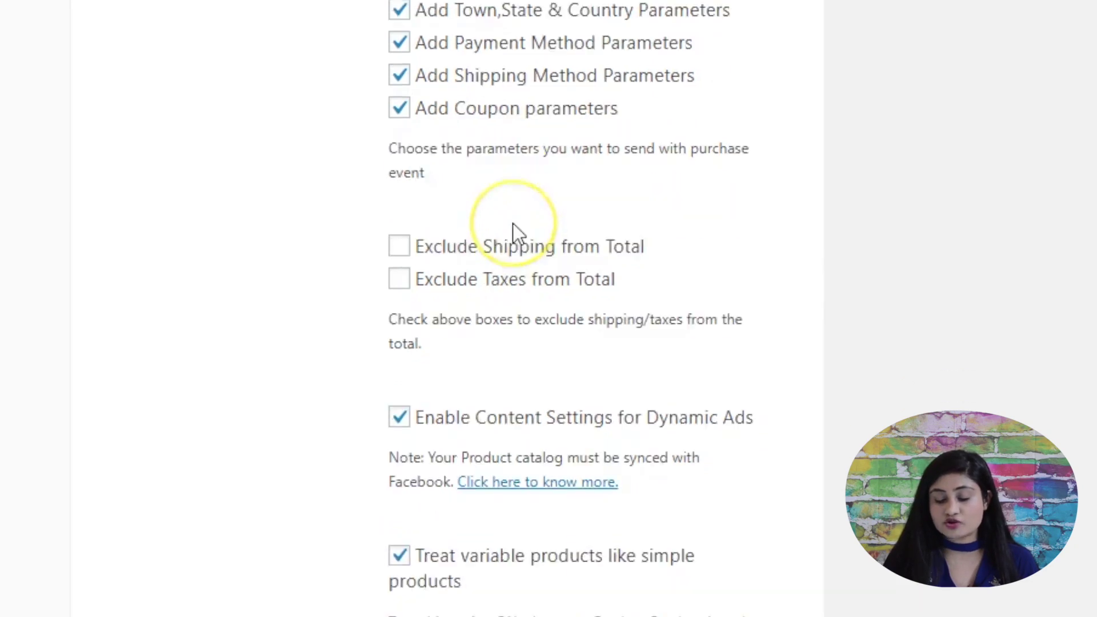
scroll(514, 231, down, 1)
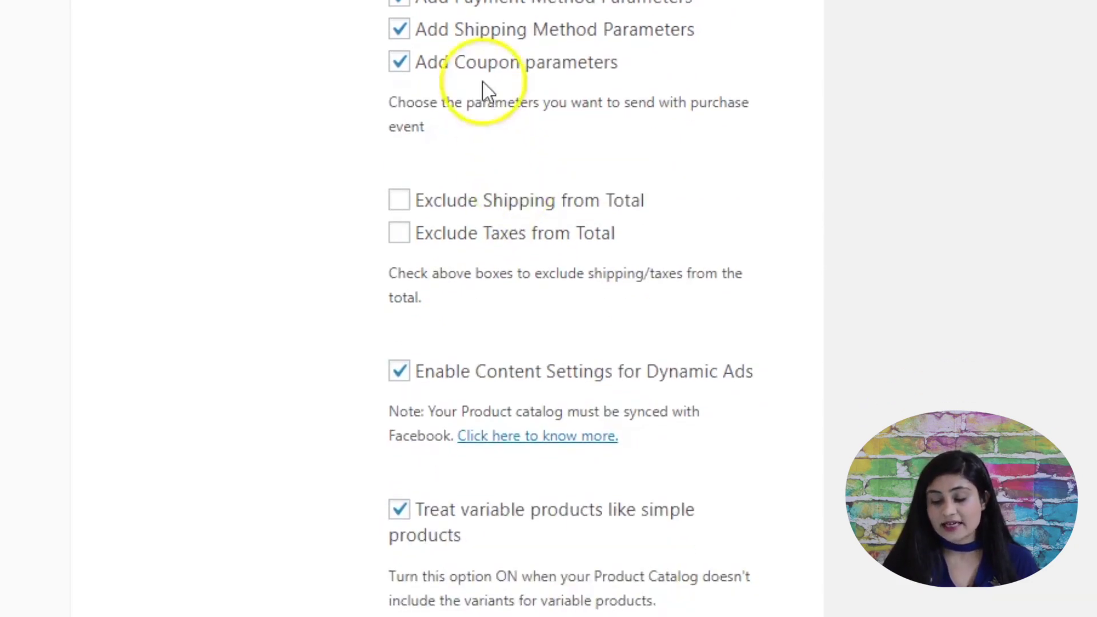
scroll(428, 80, up, 2)
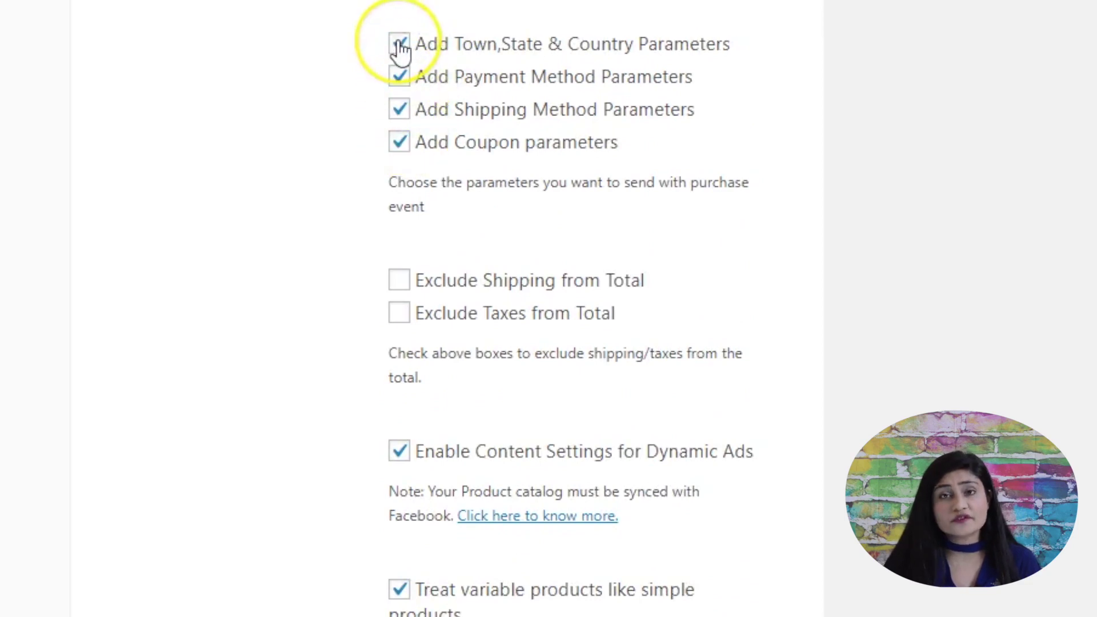
click(400, 142)
scroll(400, 142, down, 2)
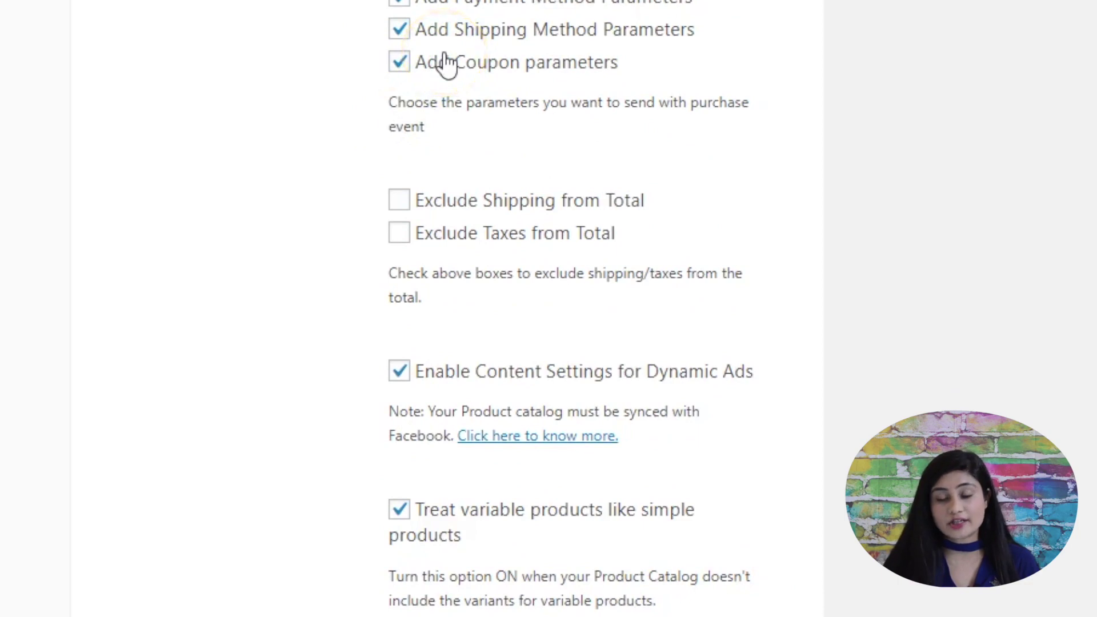
scroll(446, 63, down, 3)
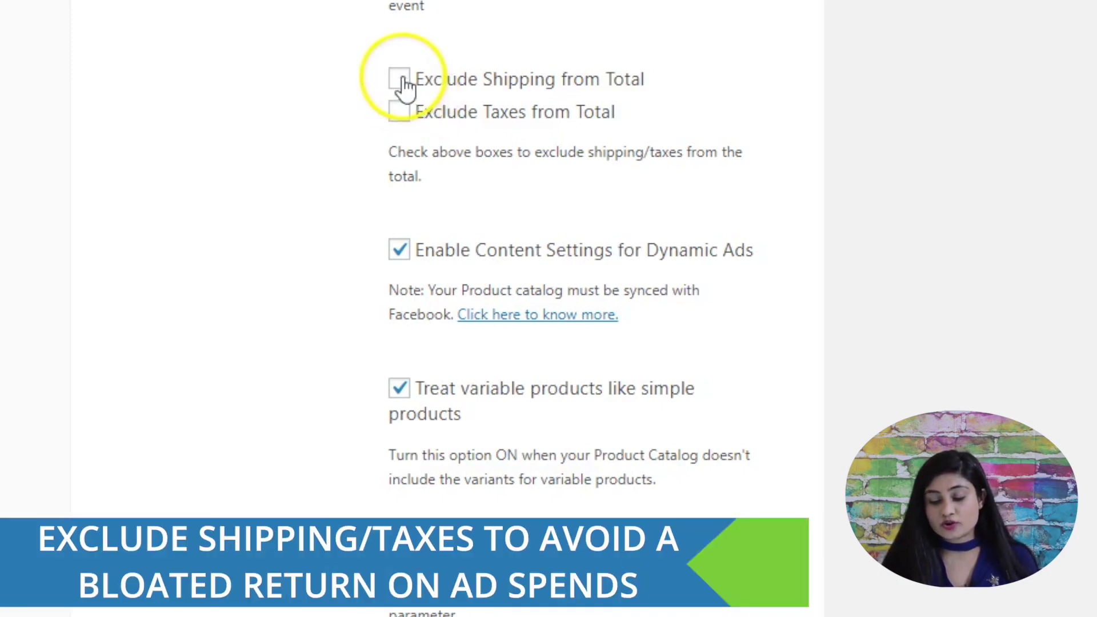
scroll(492, 182, down, 2)
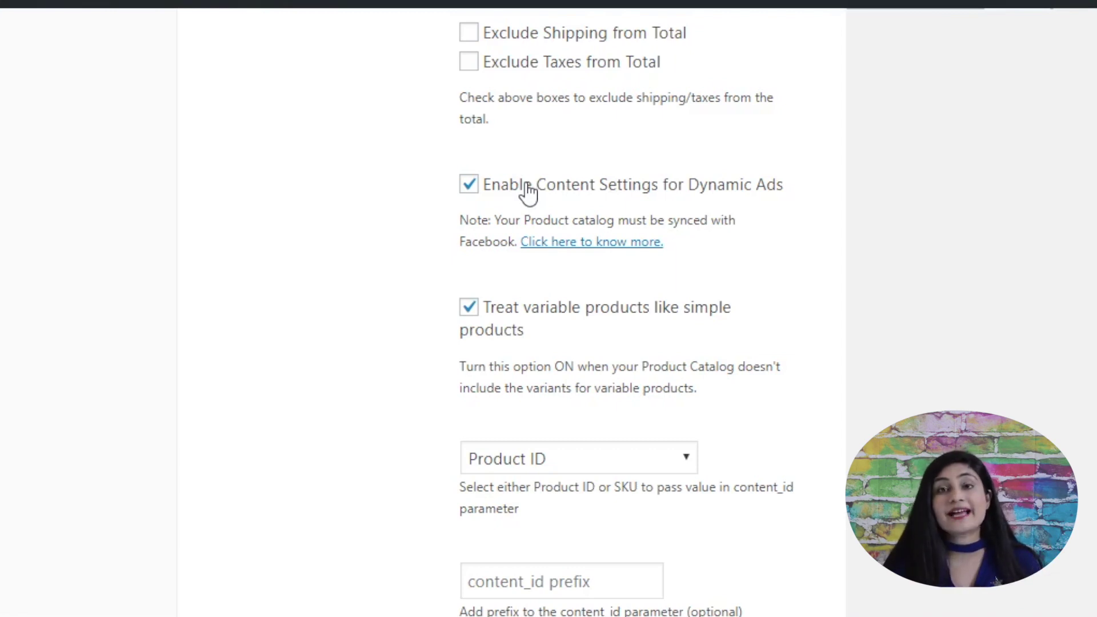
click(476, 192)
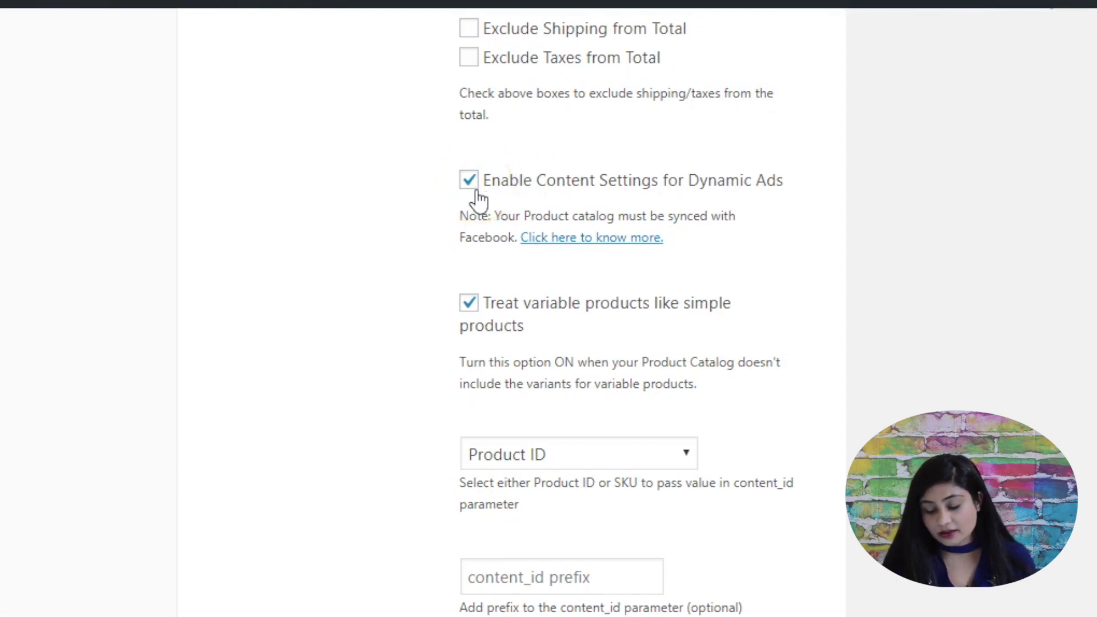
scroll(479, 200, down, 2)
Switch off the option to treat variable products like simple products and switch it back on.
click(513, 214)
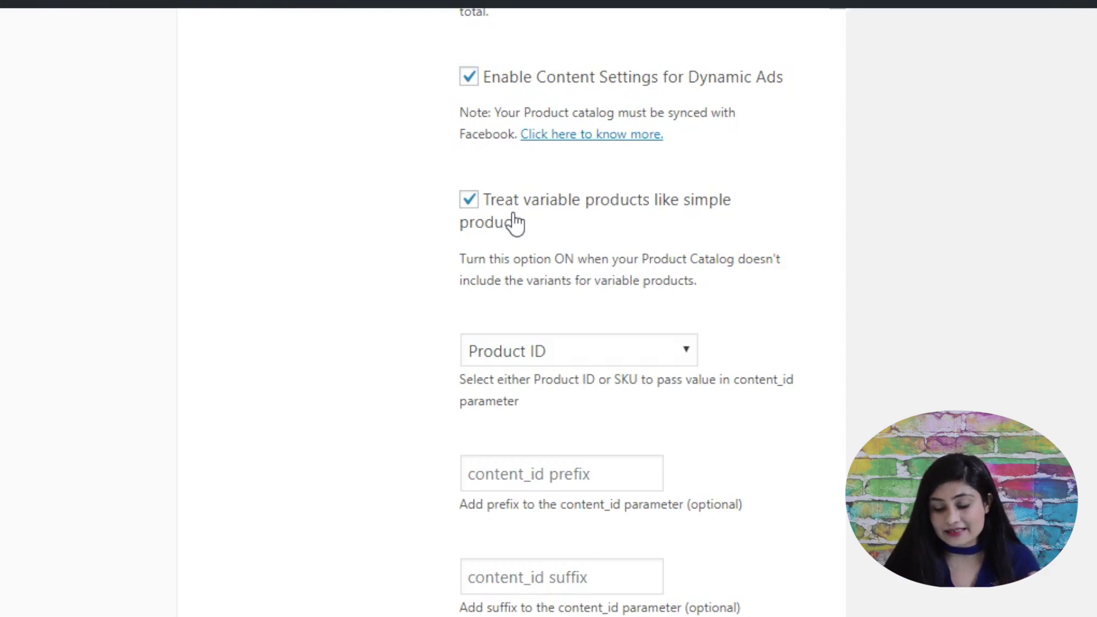
click(479, 216)
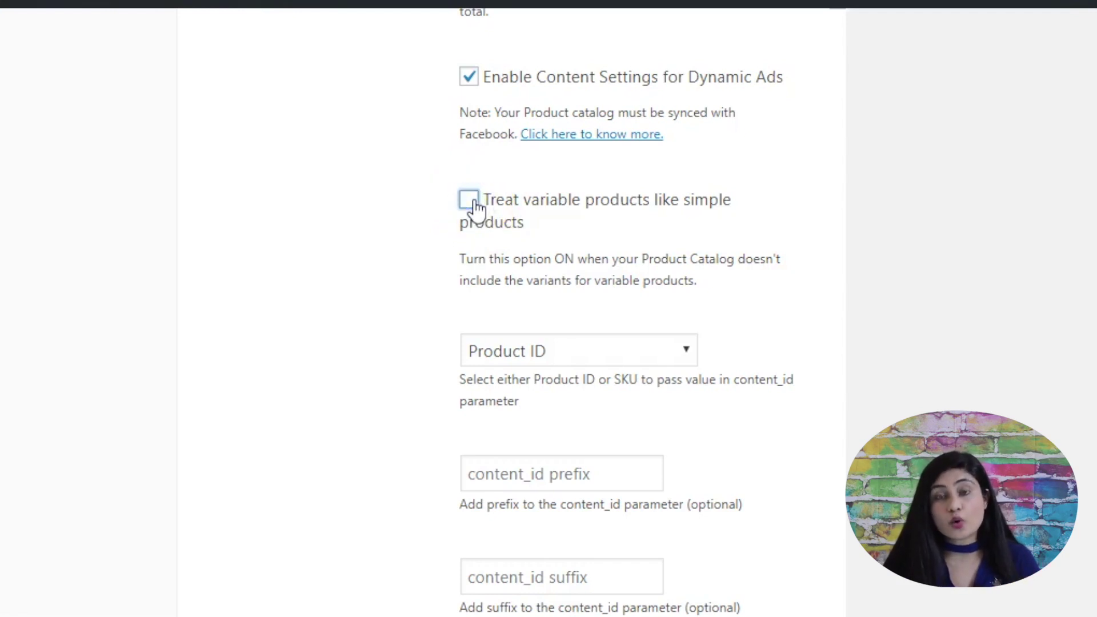
click(557, 215)
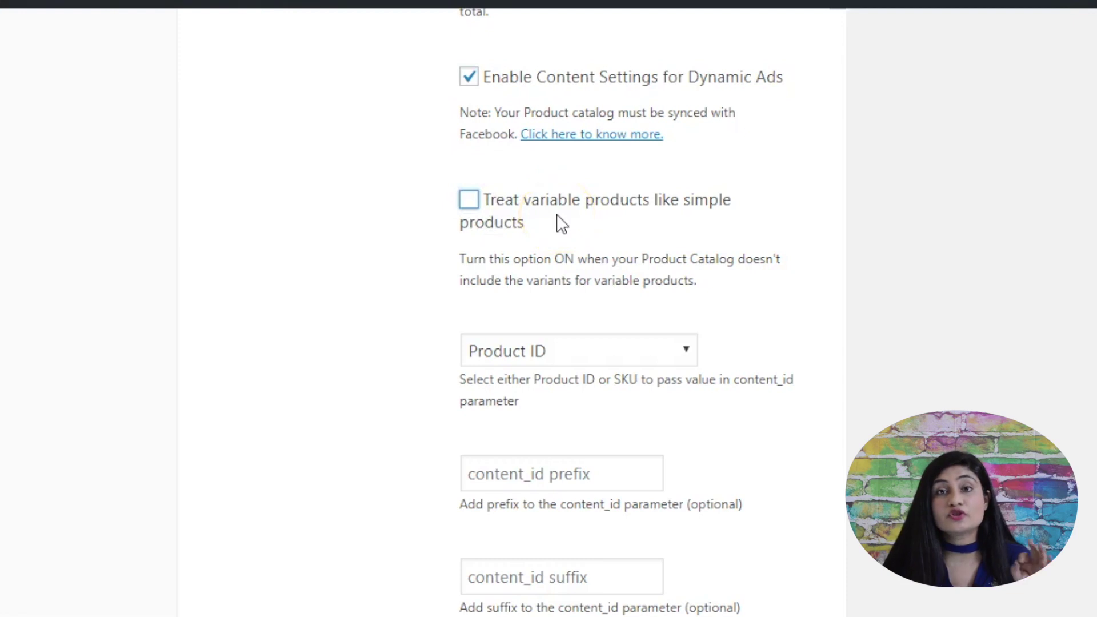
click(465, 207)
click(503, 204)
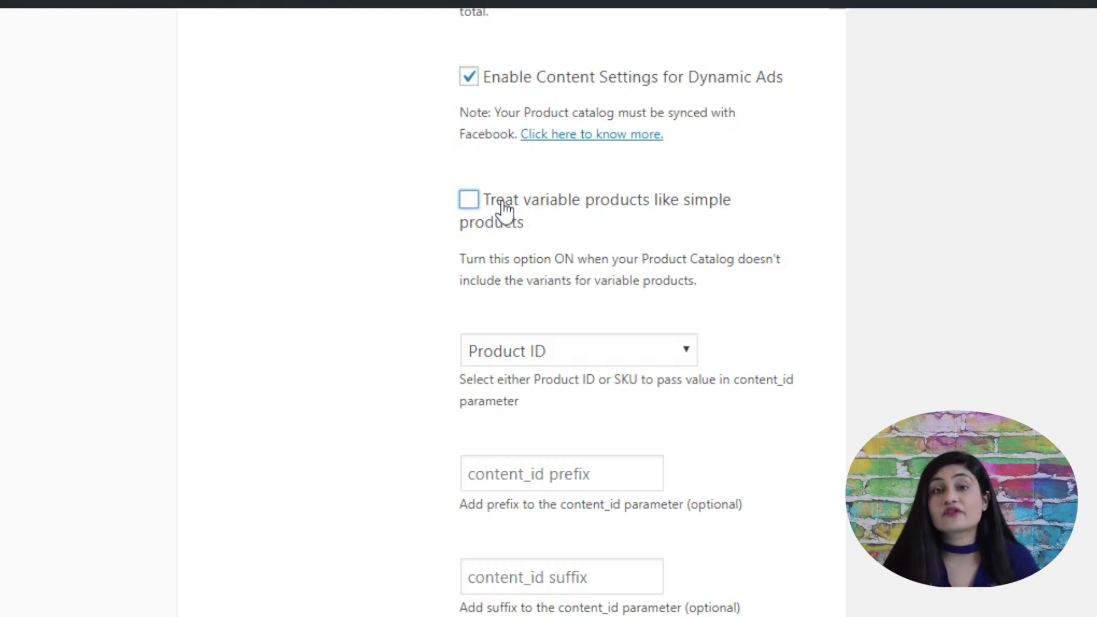
click(469, 200)
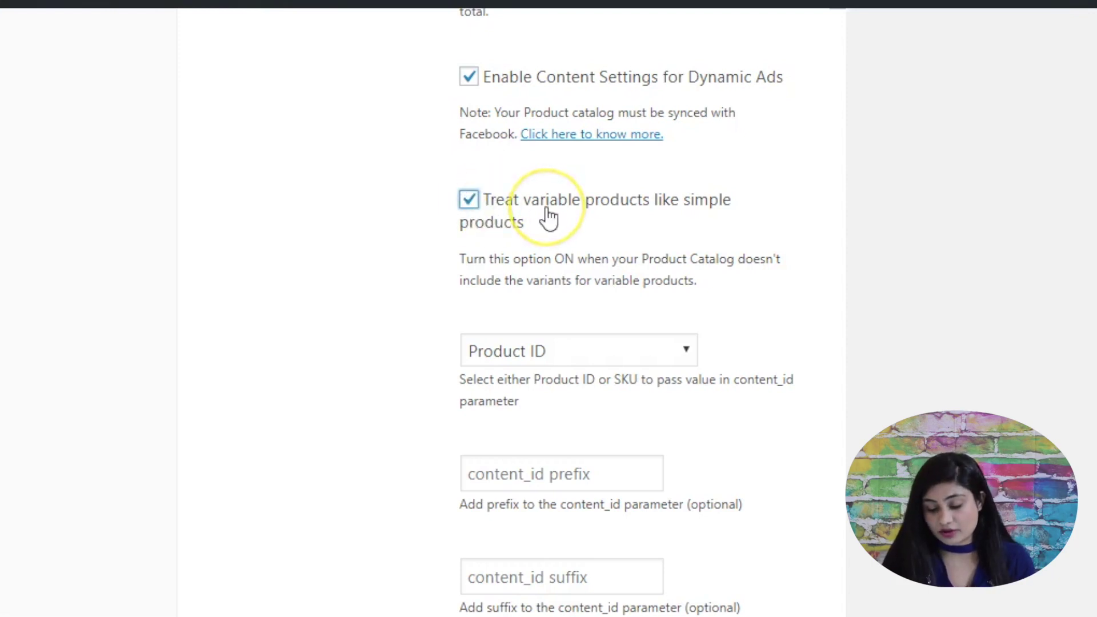
Examine the content_id settings for Product ID or SKU, prefix and suffix, and the General Event option.
scroll(549, 217, down, 3)
scroll(547, 216, down, 3)
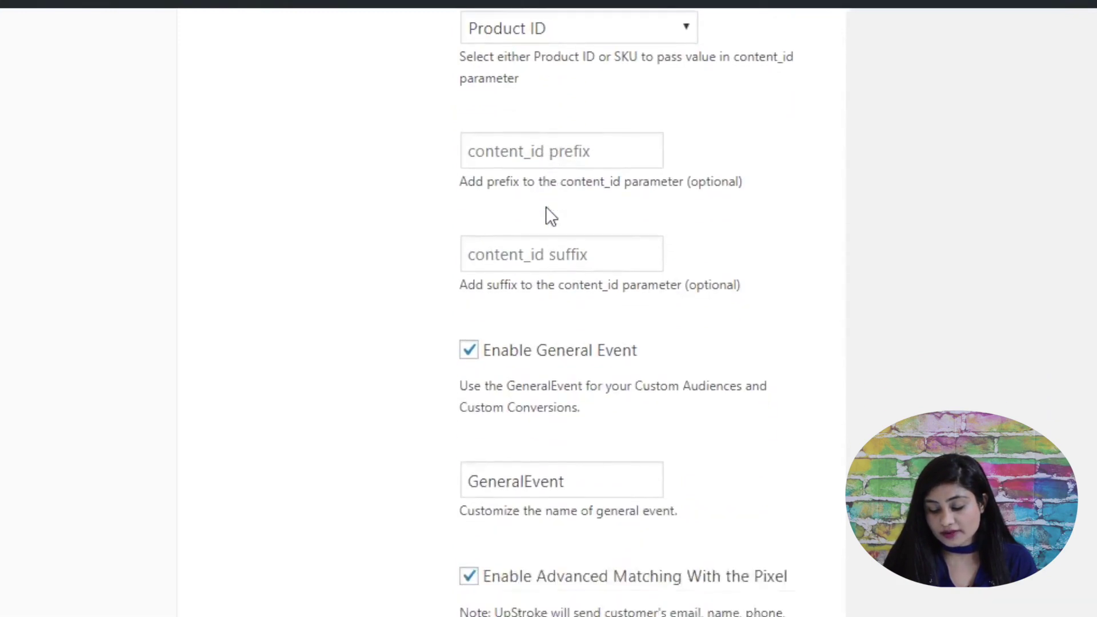
scroll(547, 215, up, 3)
scroll(548, 209, down, 4)
scroll(546, 207, up, 5)
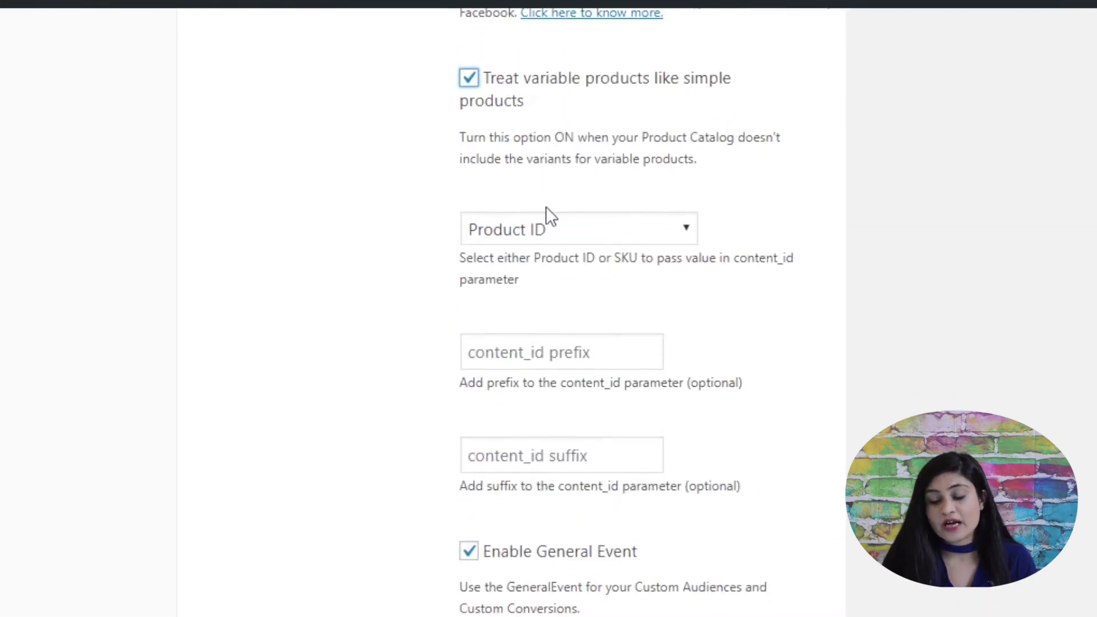
scroll(546, 215, up, 1)
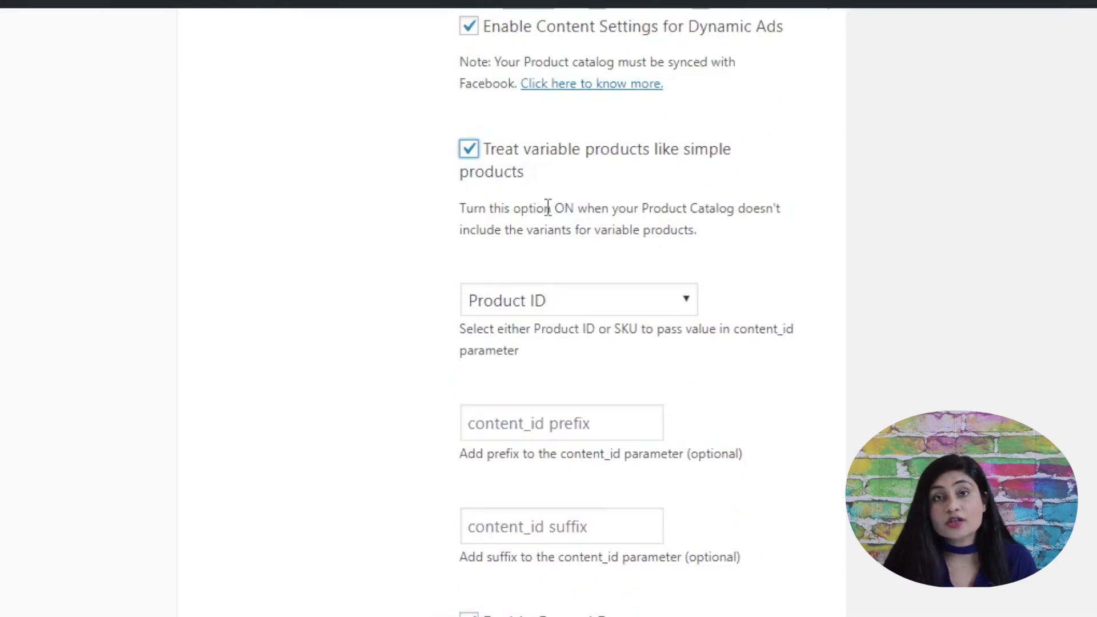
Inspect the PageView event fired on the Vitamin D3 Omega Fish Oil product page with Facebook Pixel Helper.
click(482, 123)
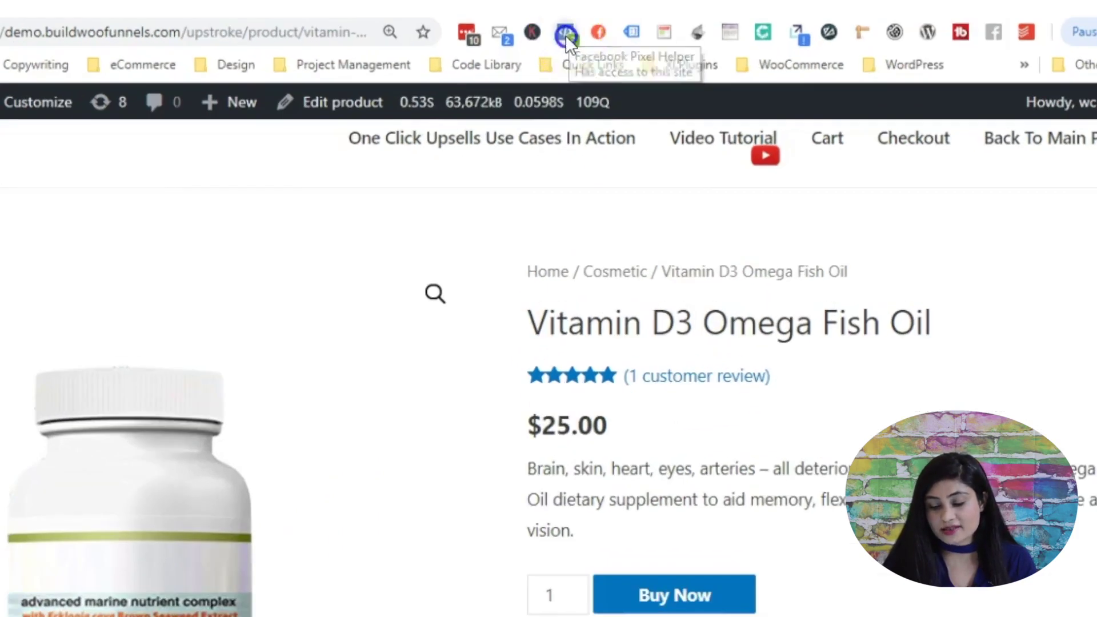
click(613, 66)
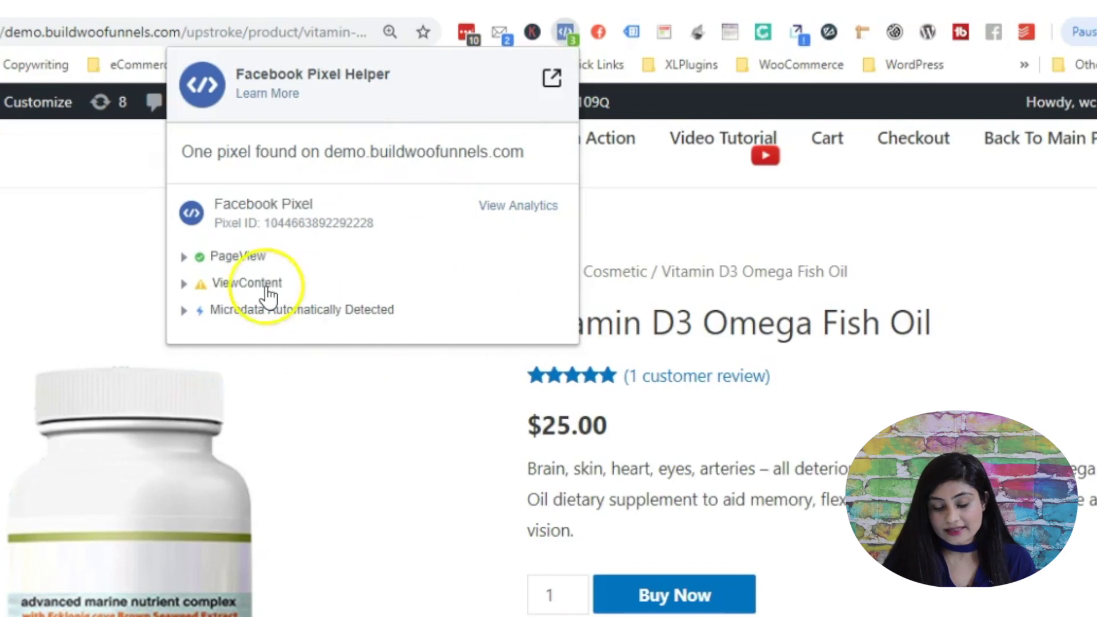
click(249, 265)
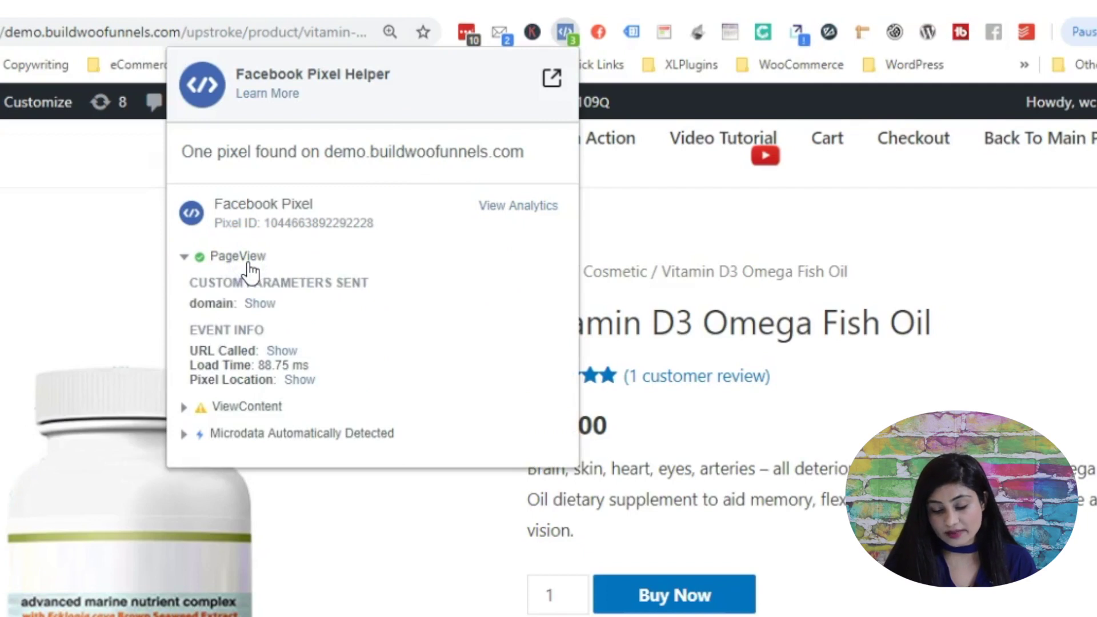
click(252, 260)
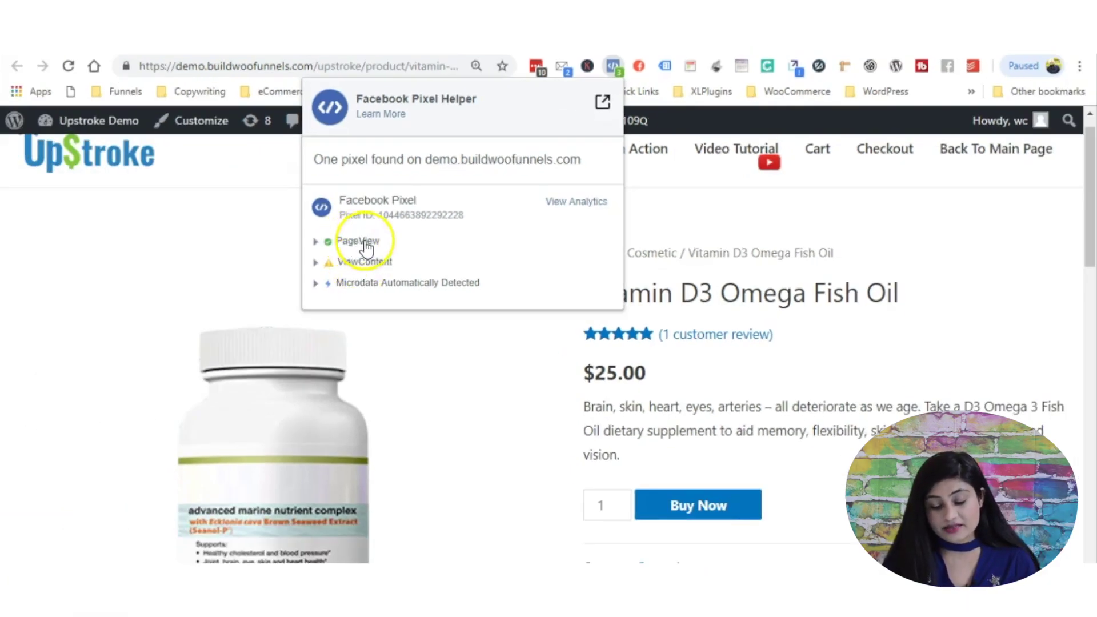
click(718, 332)
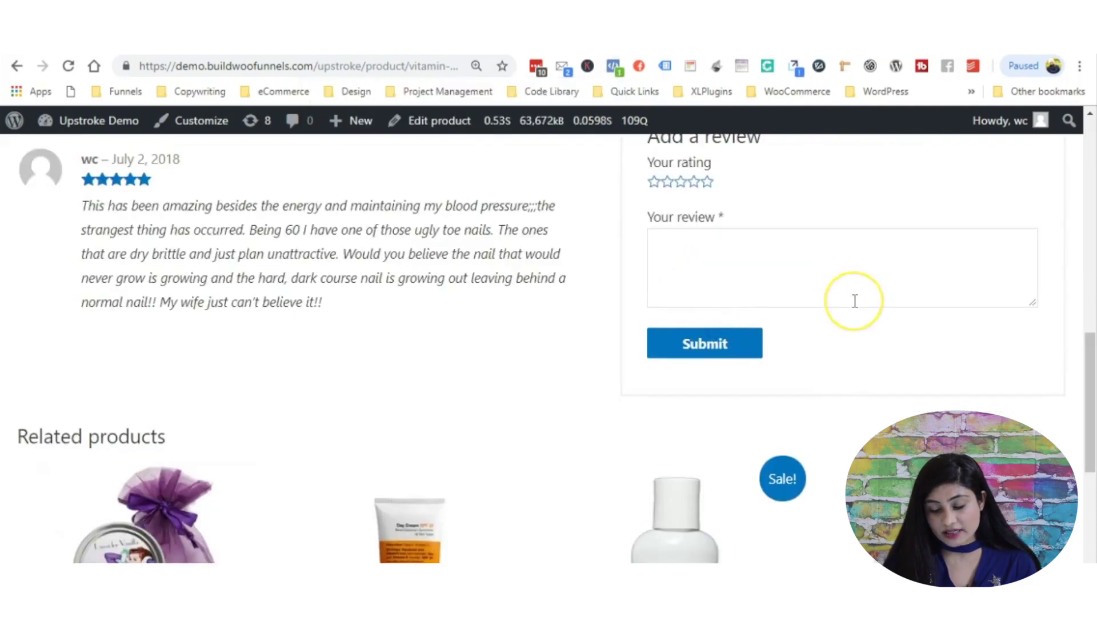
Buy one Vitamin D3 Omega Fish Oil from its product page and go to checkout.
scroll(839, 297, up, 8)
scroll(854, 301, up, 1)
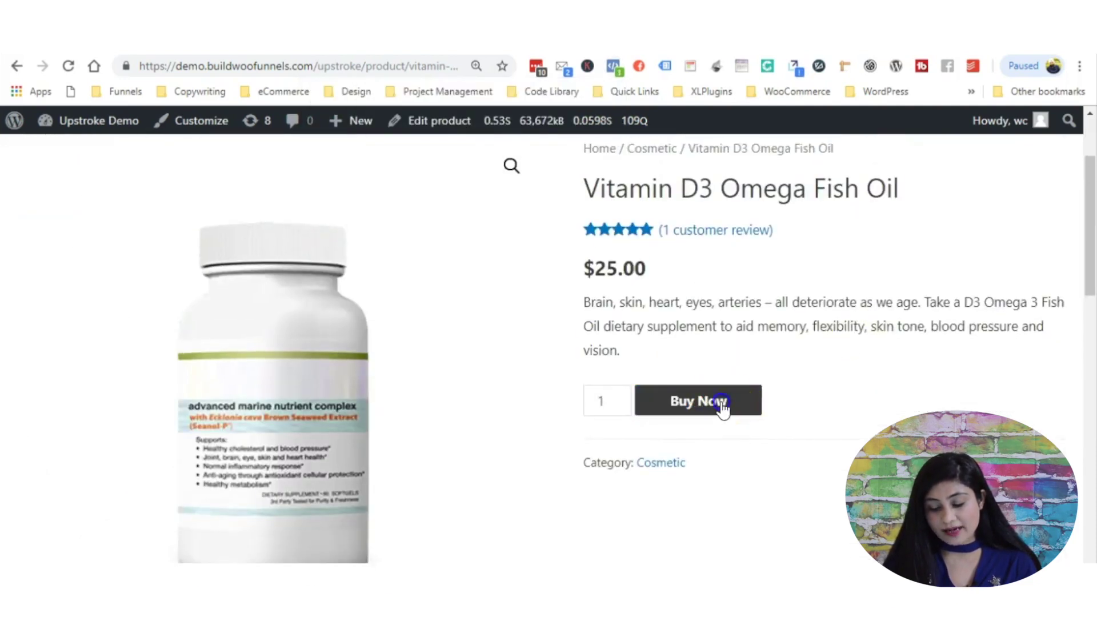
click(723, 407)
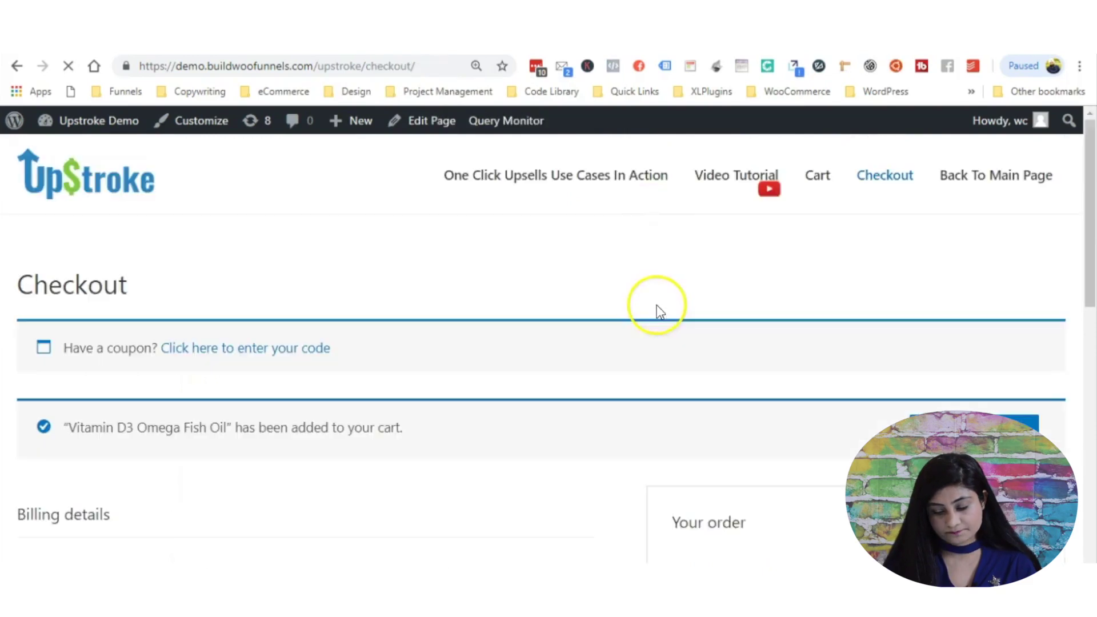
Inspect the InitiateCheckout and AddToCart event parameters on the checkout page with Facebook Pixel Helper.
scroll(656, 306, down, 3)
scroll(656, 311, down, 1)
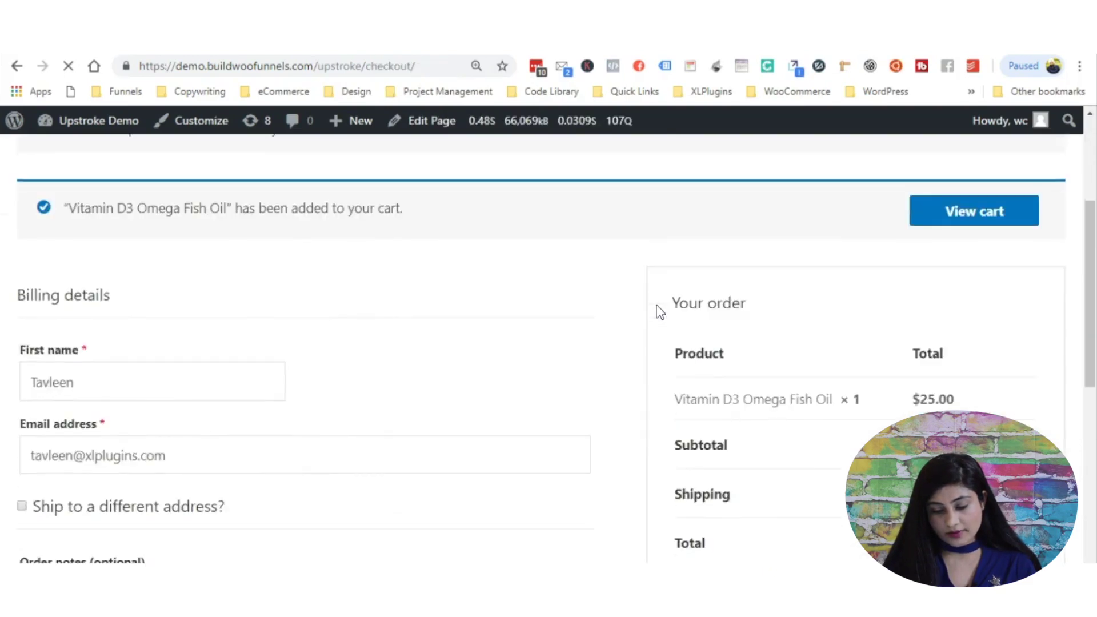
click(640, 266)
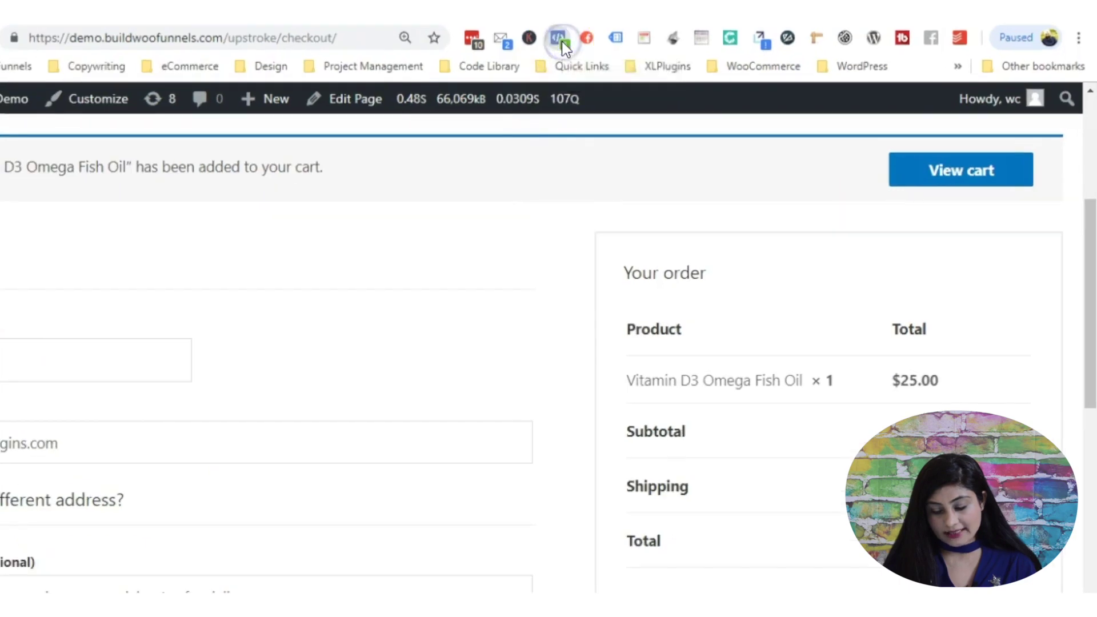
click(562, 42)
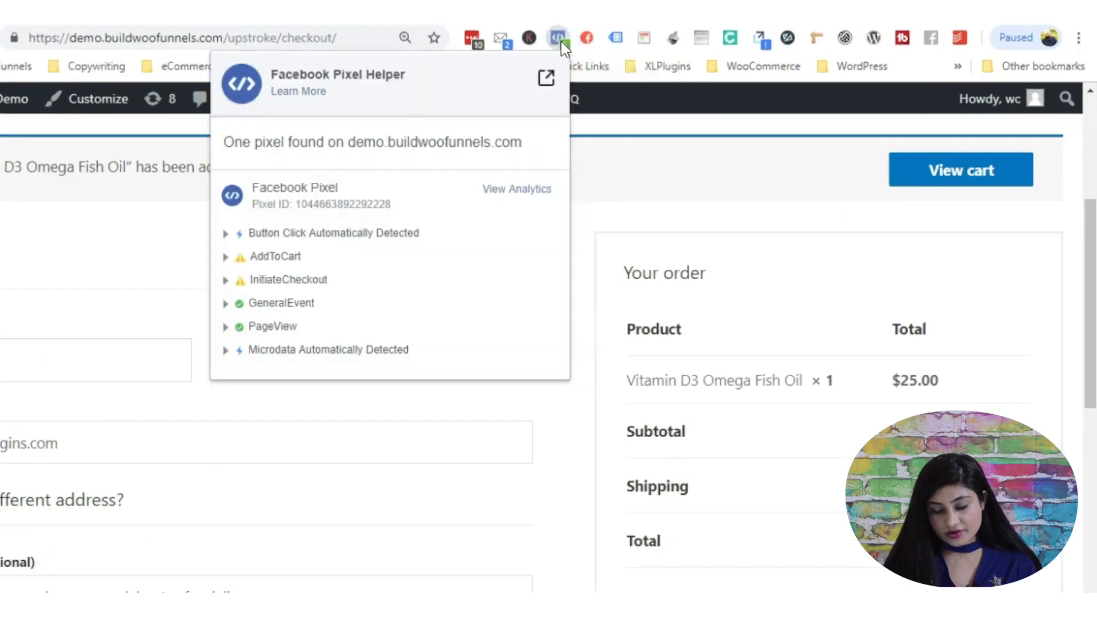
click(290, 281)
click(280, 258)
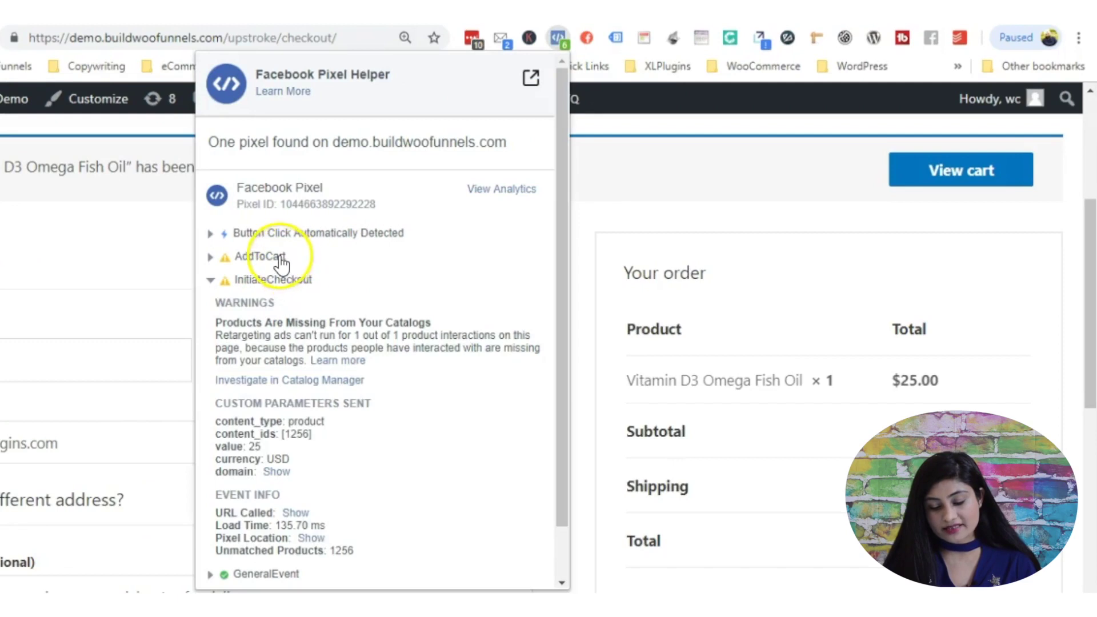
click(281, 259)
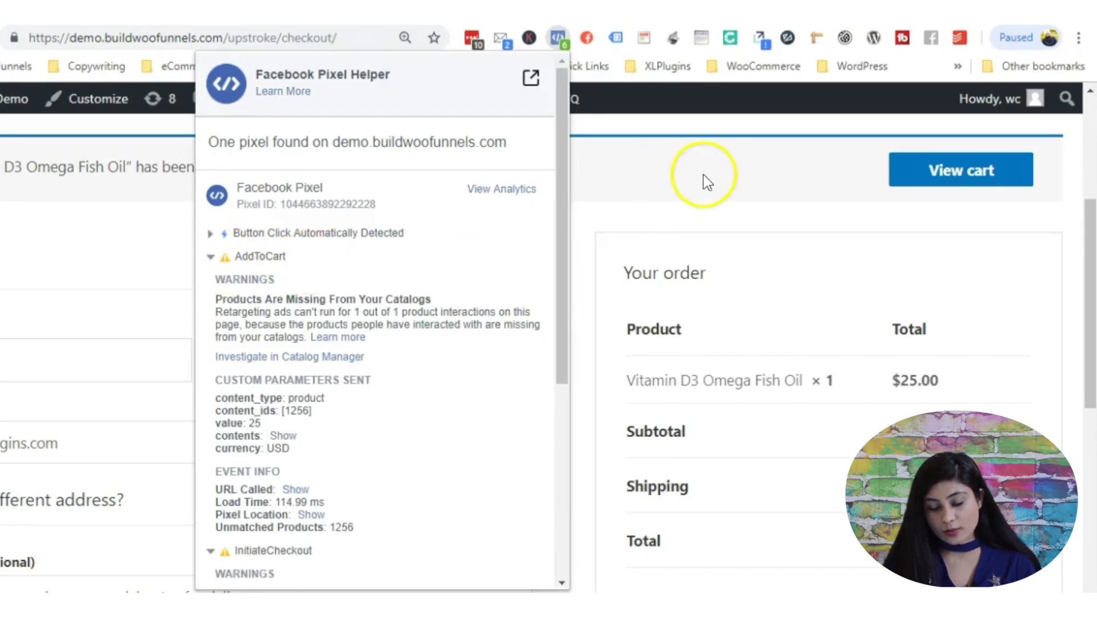
scroll(387, 443, down, 3)
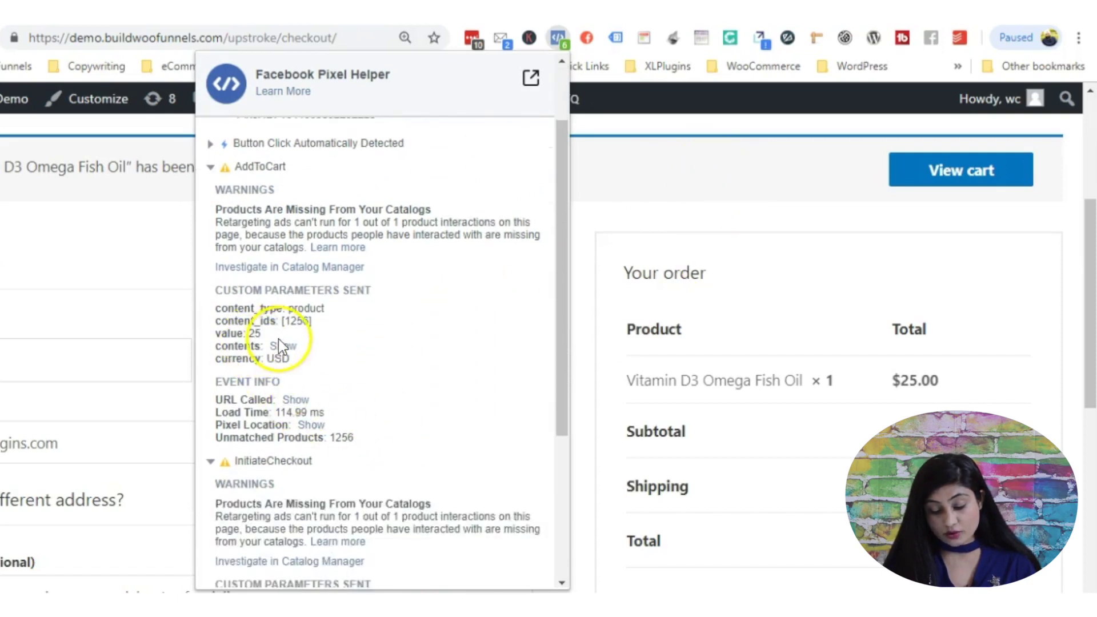
scroll(355, 342, down, 2)
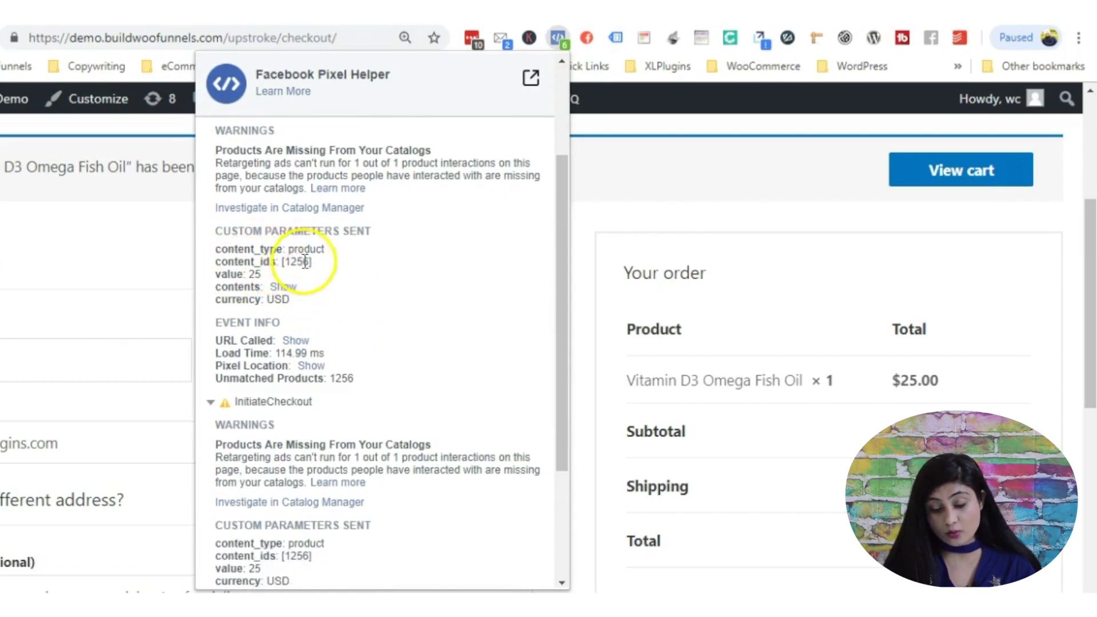
click(694, 176)
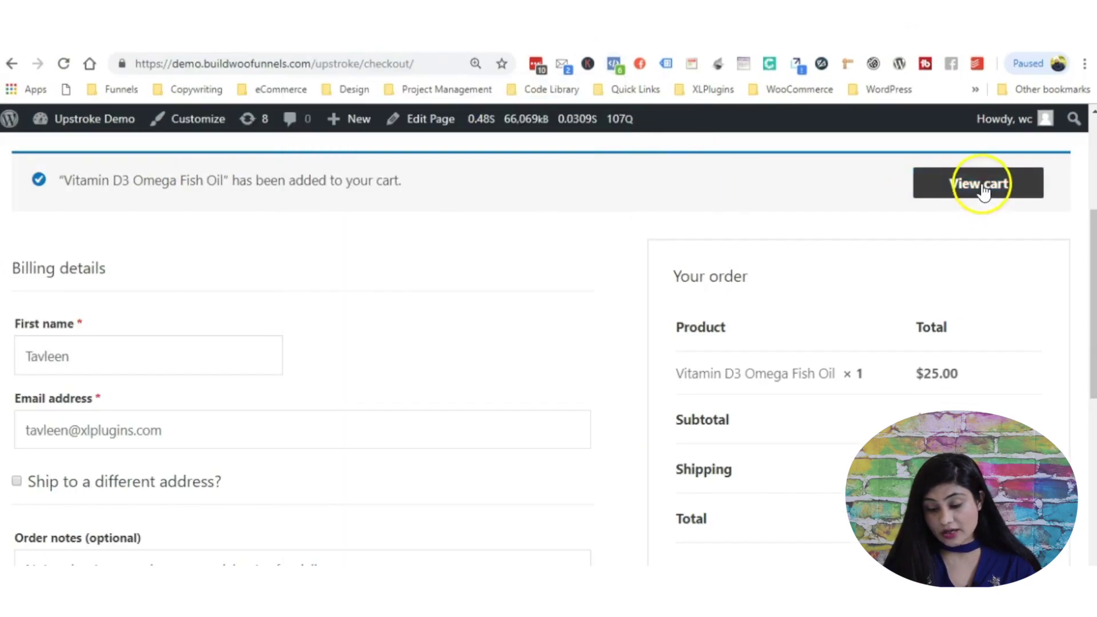
View the cart and proceed from it back to checkout.
click(982, 191)
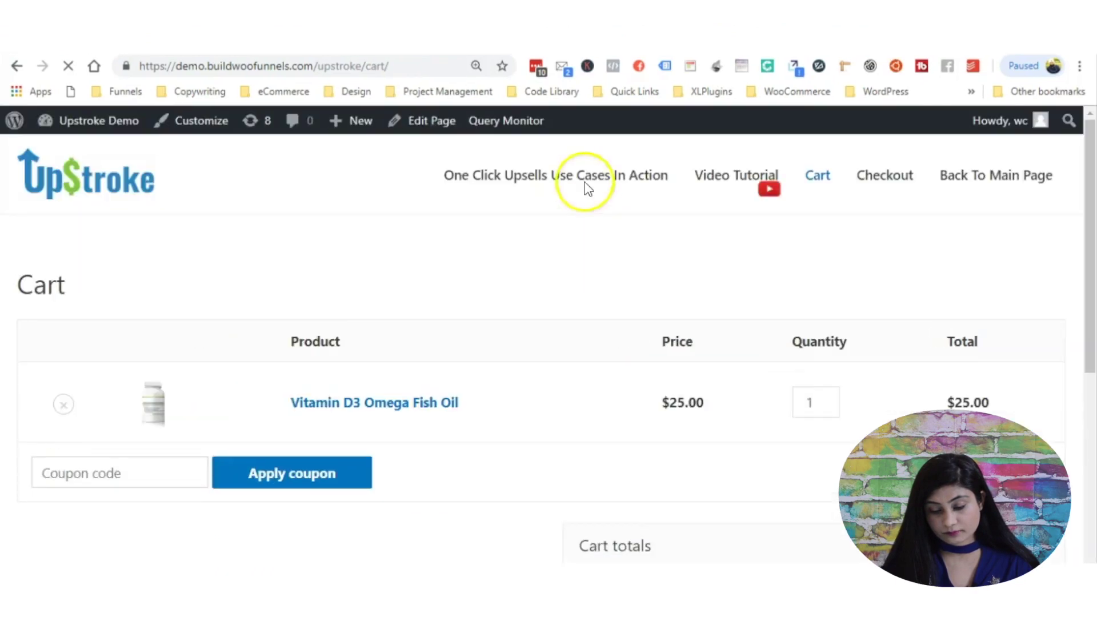
scroll(589, 272, down, 3)
scroll(590, 274, down, 4)
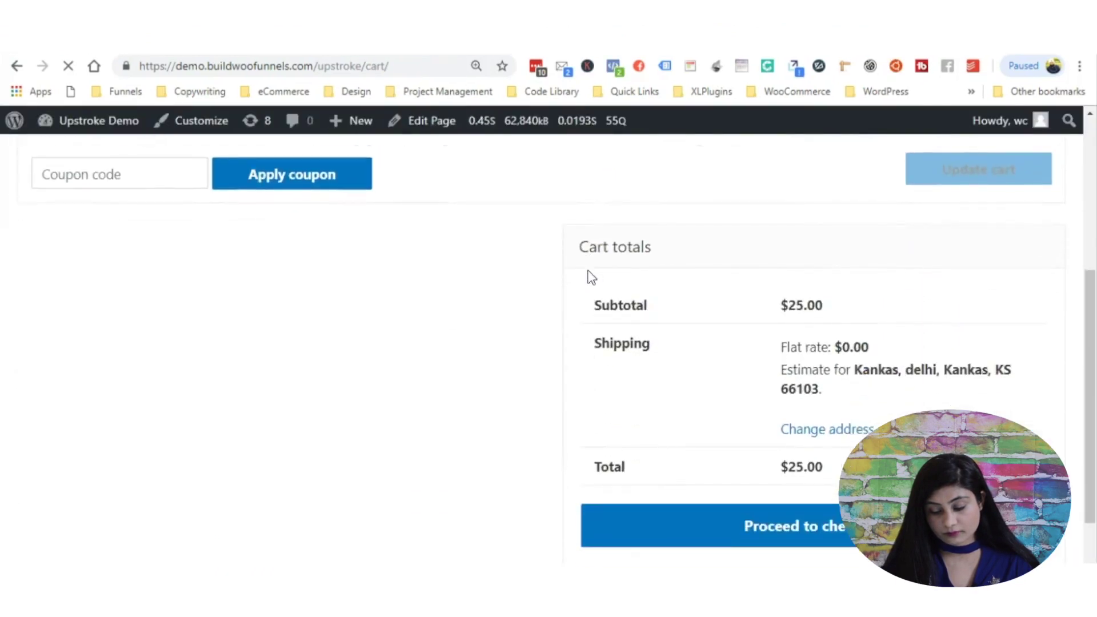
click(729, 411)
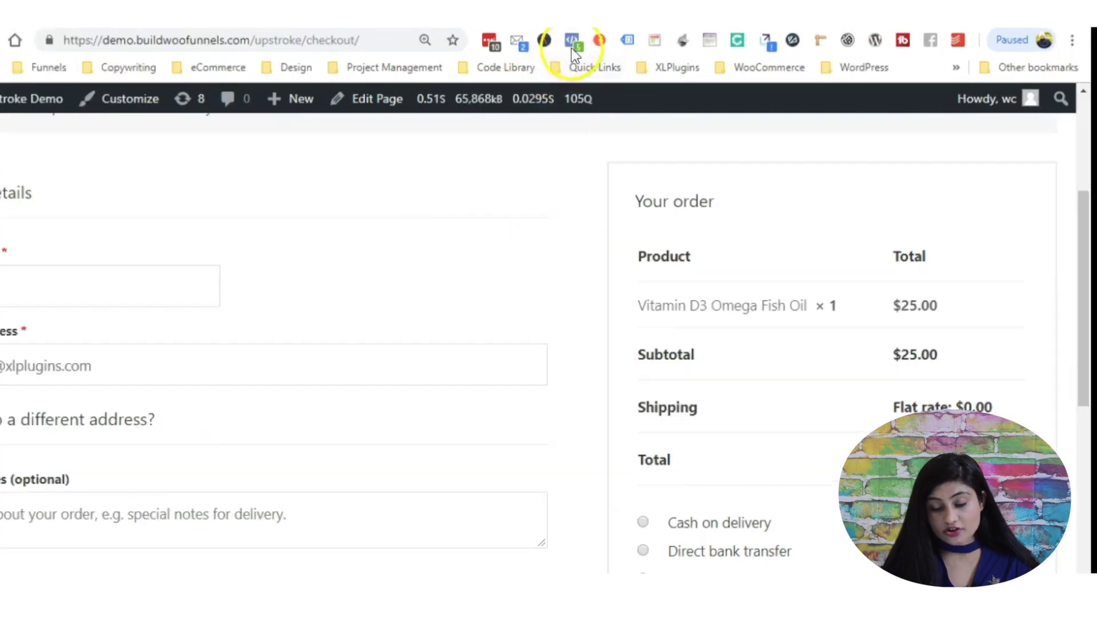
Examine the InitiateCheckout, PageView and GeneralEvent details that Facebook Pixel Helper reports for the reloaded checkout page.
click(572, 41)
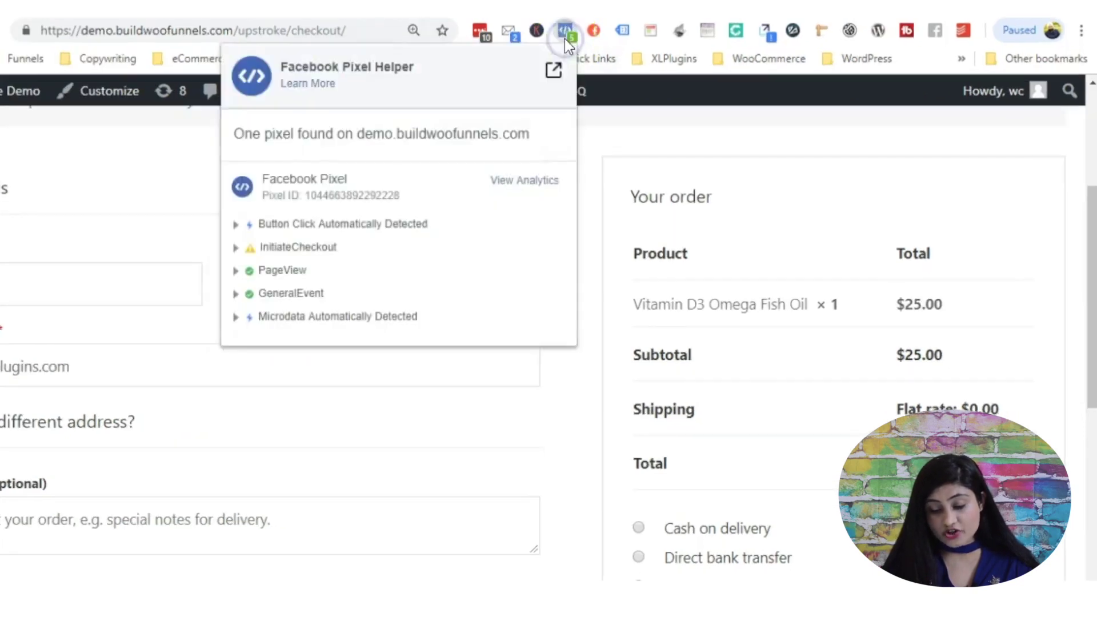
click(313, 255)
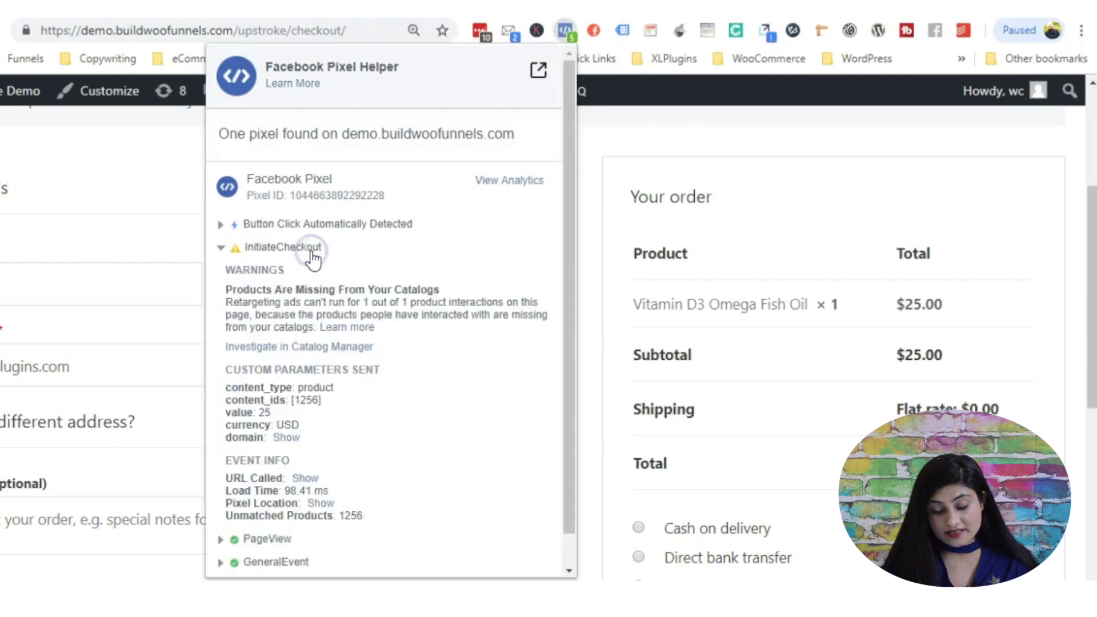
scroll(323, 258, down, 1)
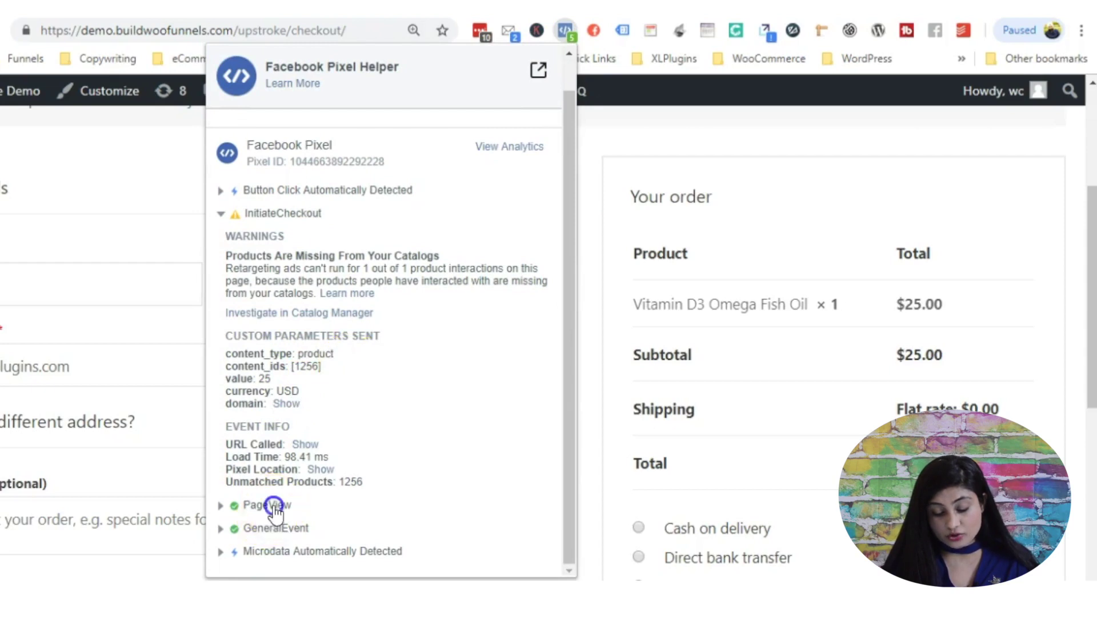
click(246, 506)
scroll(369, 403, down, 3)
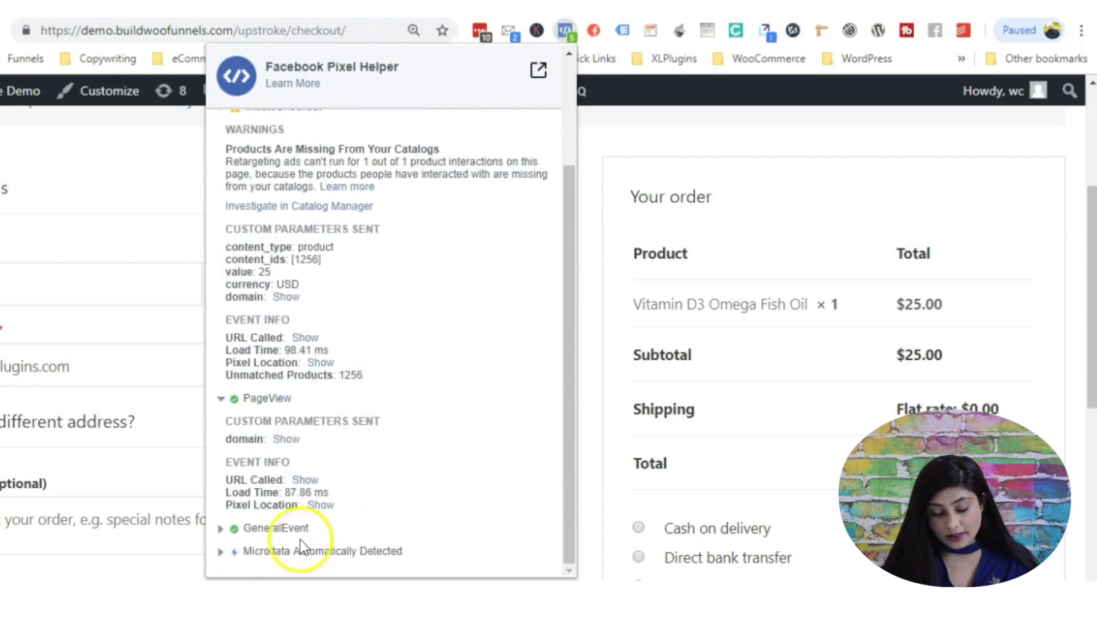
click(284, 530)
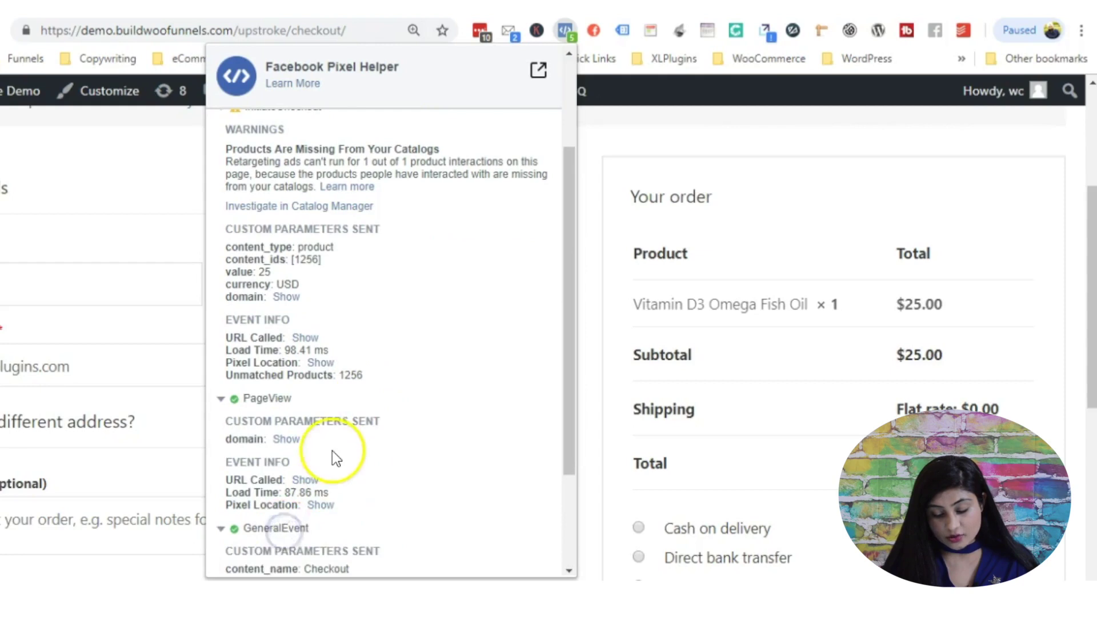
scroll(333, 453, down, 3)
scroll(347, 371, up, 5)
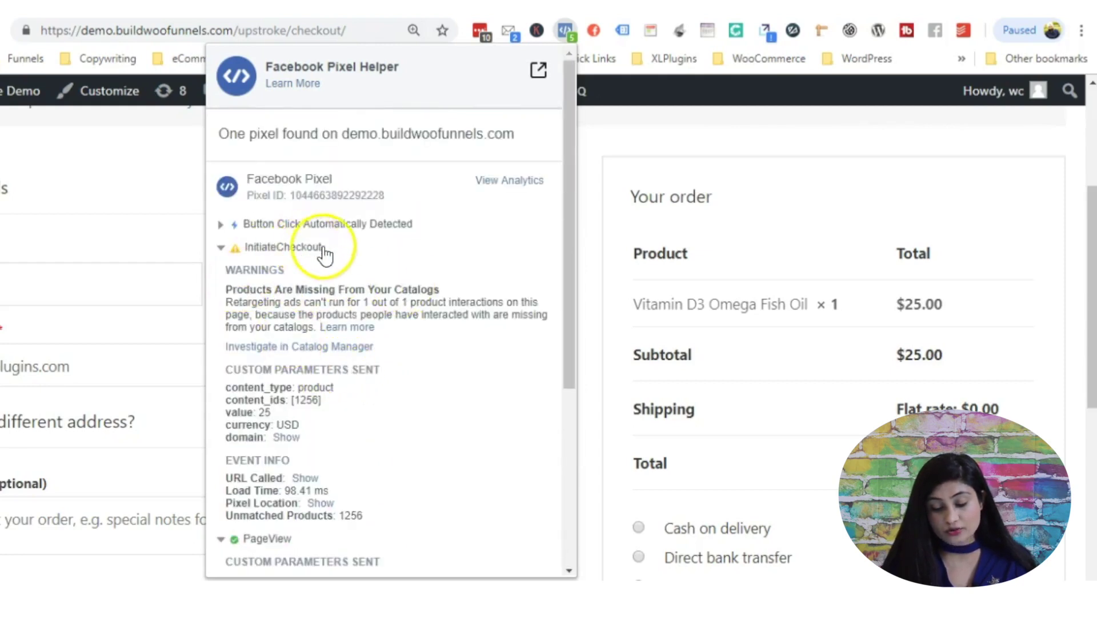
click(702, 154)
Choose Cash on delivery as the payment method and place the order.
scroll(594, 439, down, 5)
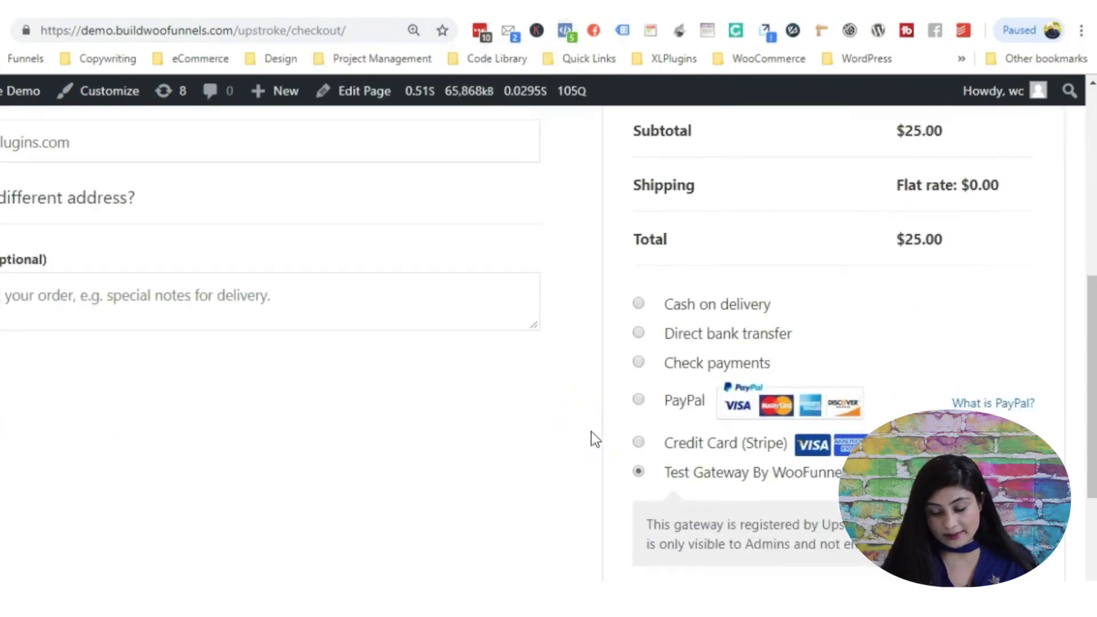
click(692, 217)
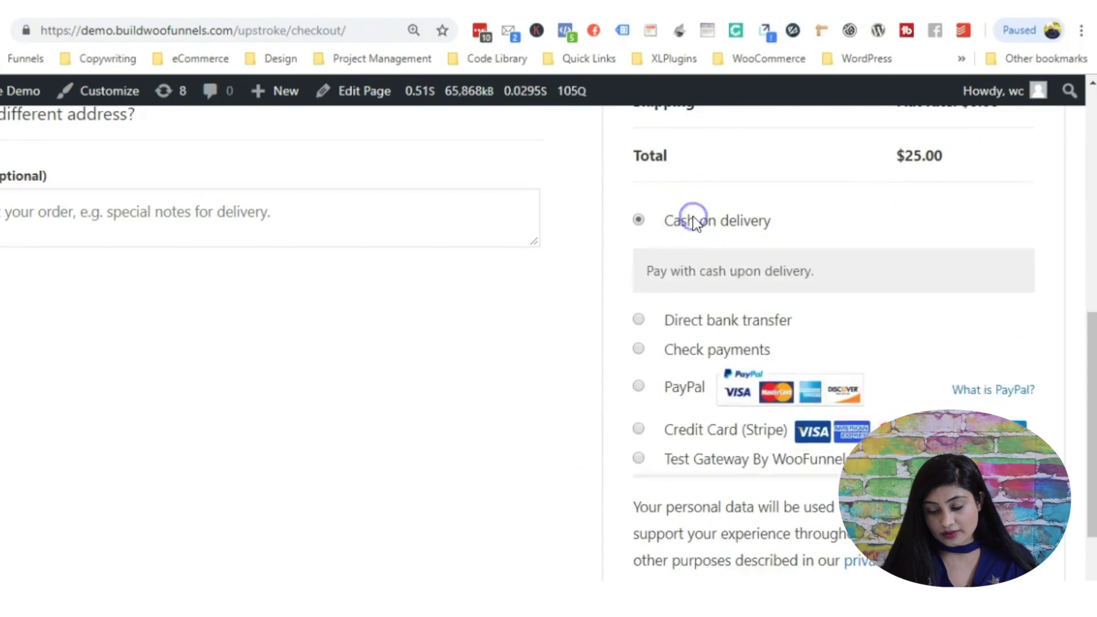
scroll(698, 273, down, 2)
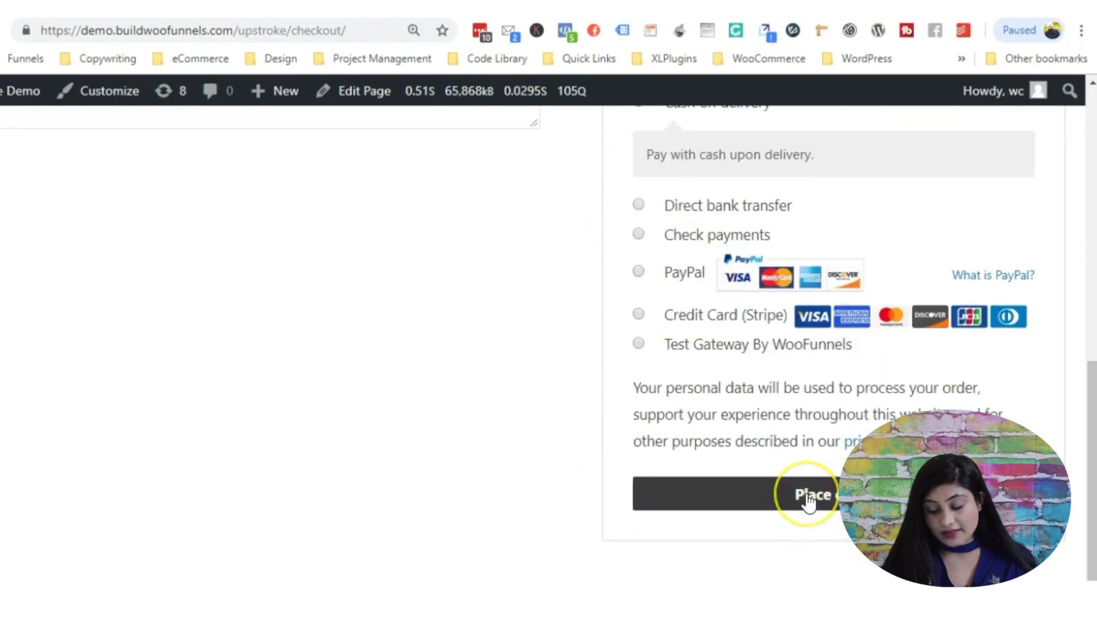
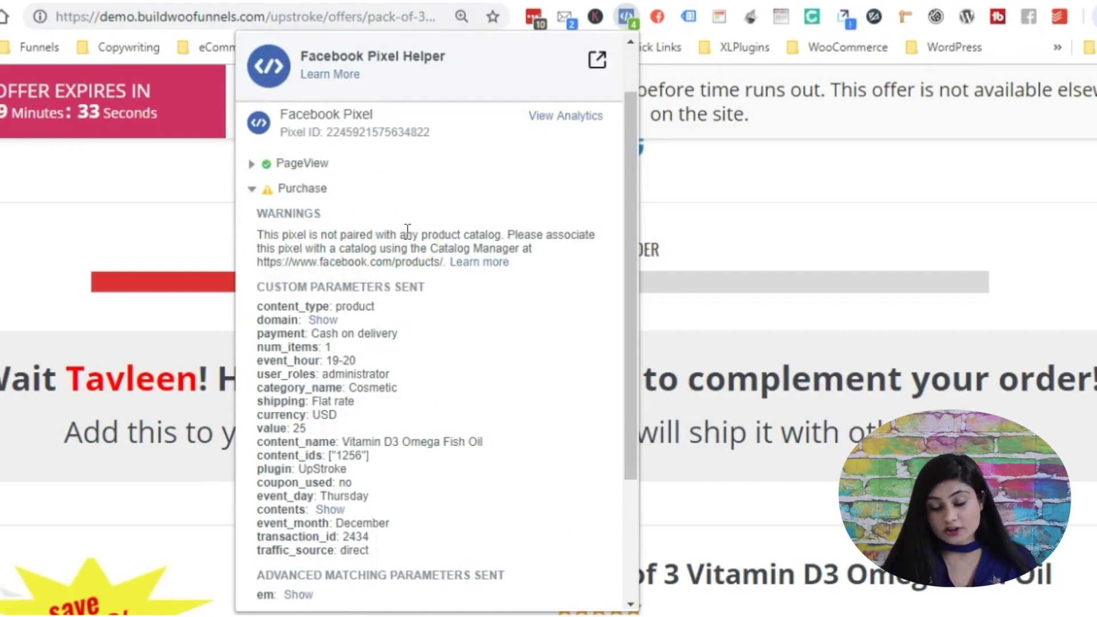
Examine the Purchase event's custom parameters, including content_name, on the upsell offer page and return to the UpStroke tracking settings.
click(390, 160)
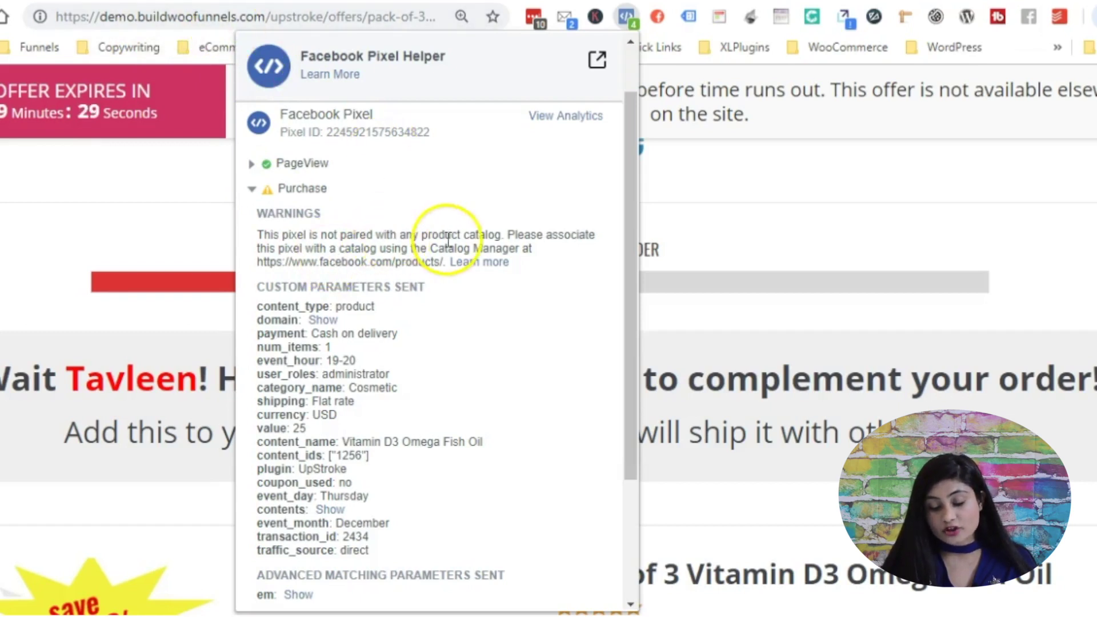
scroll(472, 318, down, 2)
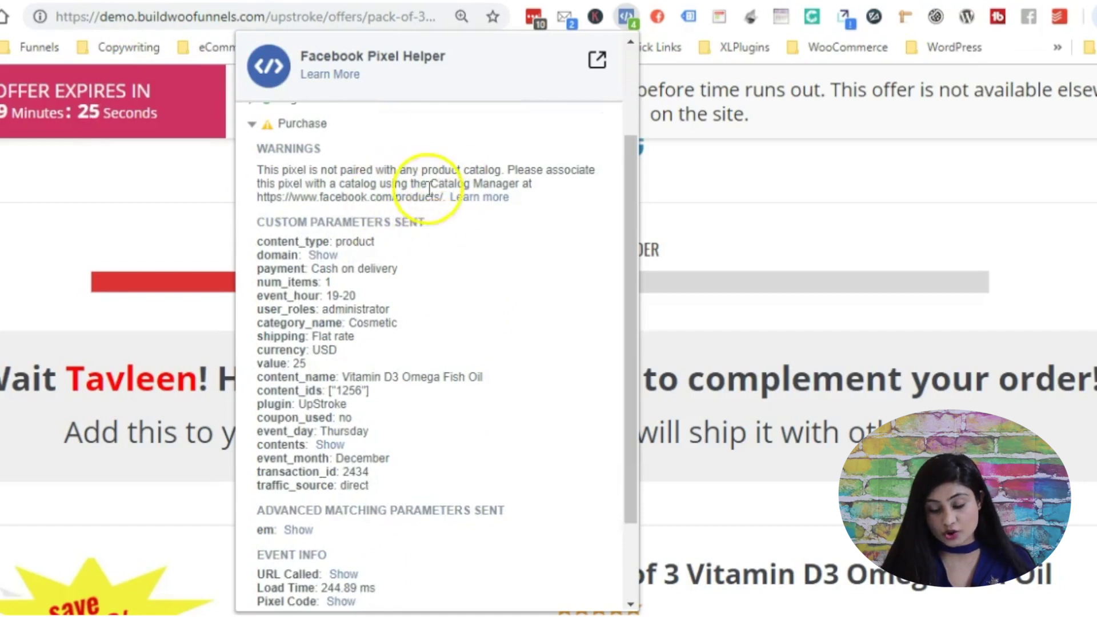
scroll(418, 266, down, 2)
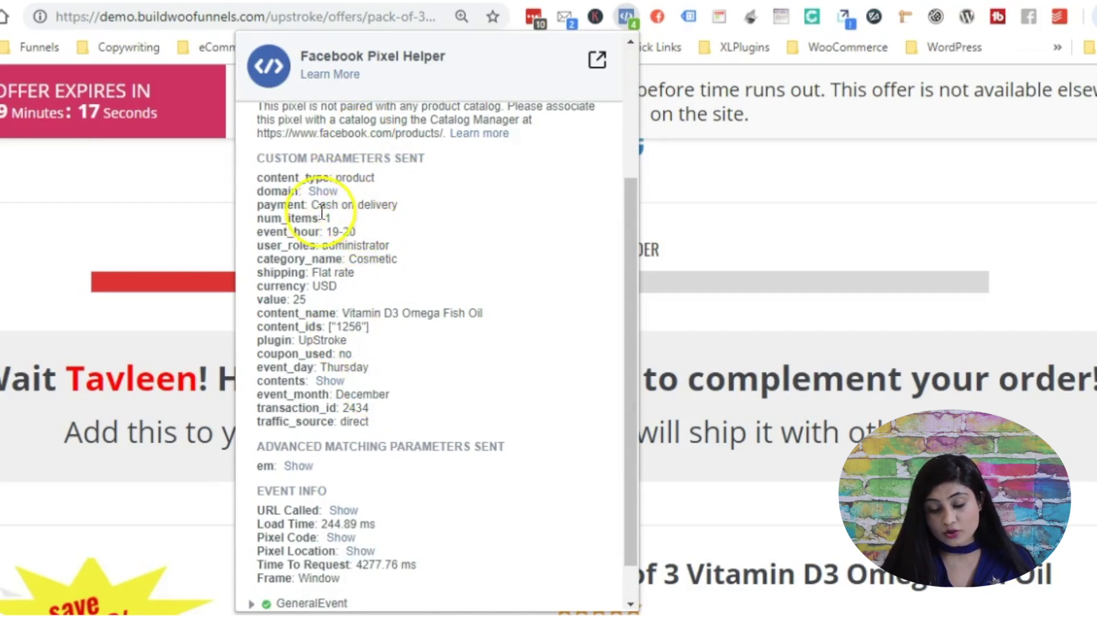
scroll(371, 244, down, 1)
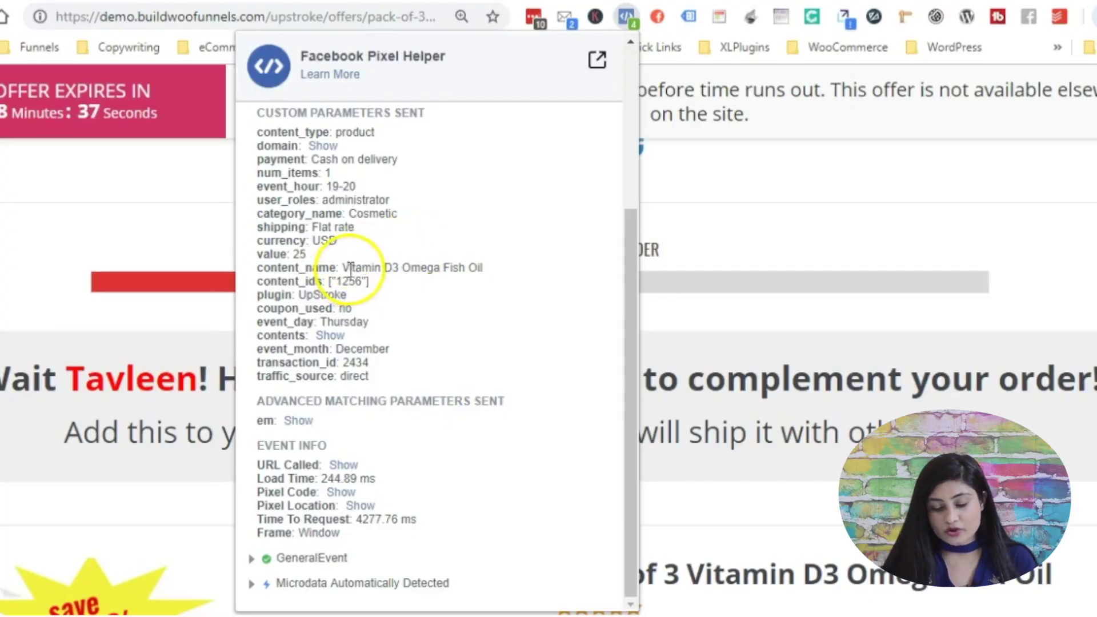
drag(258, 267, 417, 266)
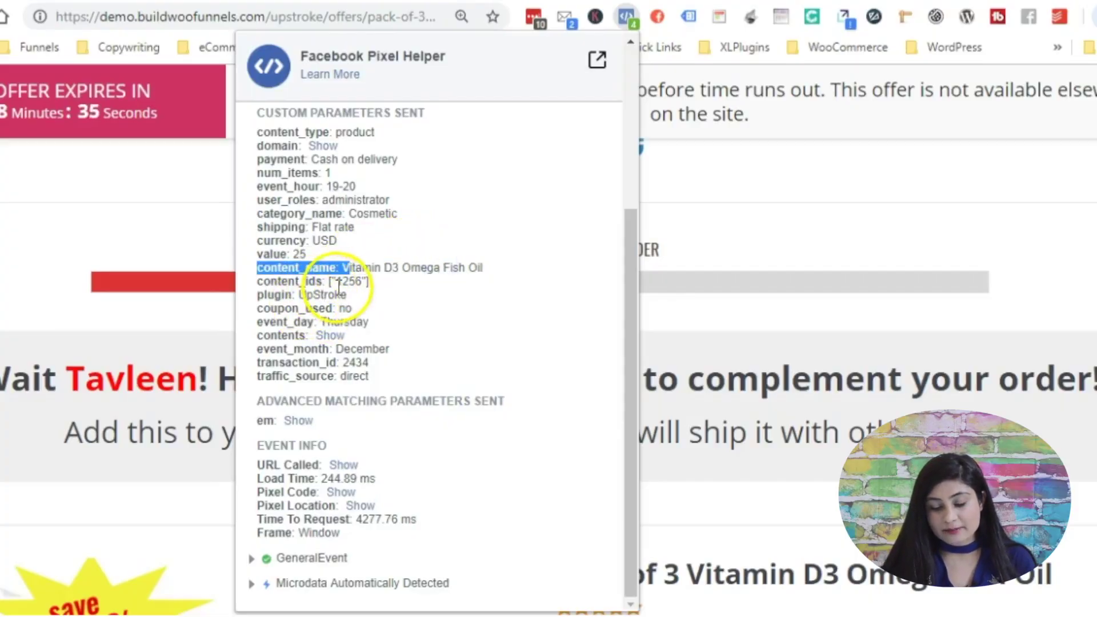
key(Escape)
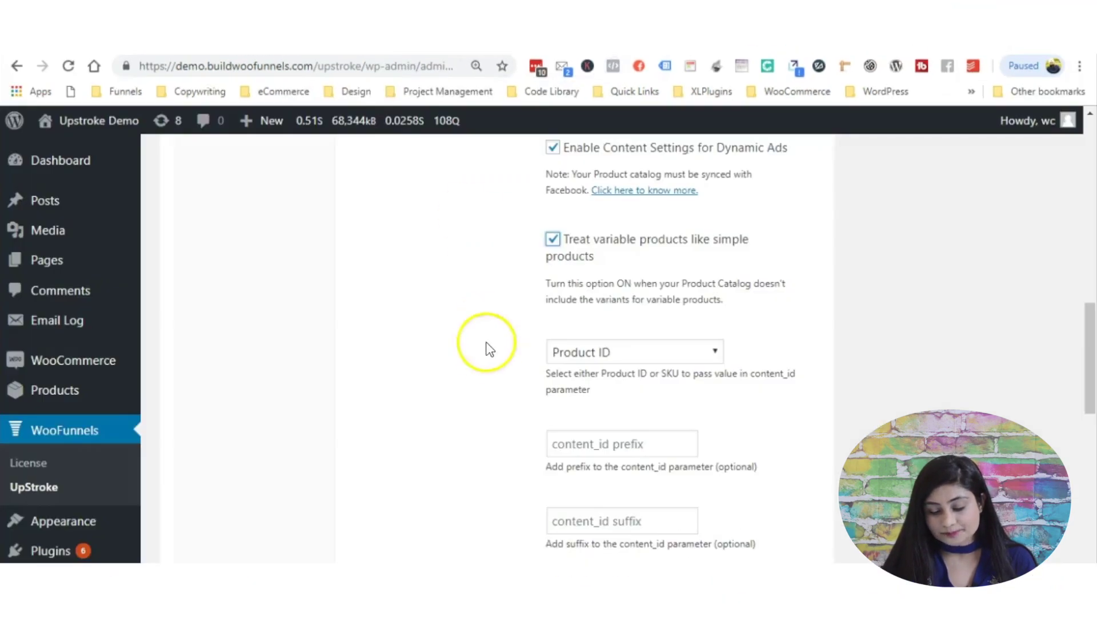
scroll(485, 351, up, 1)
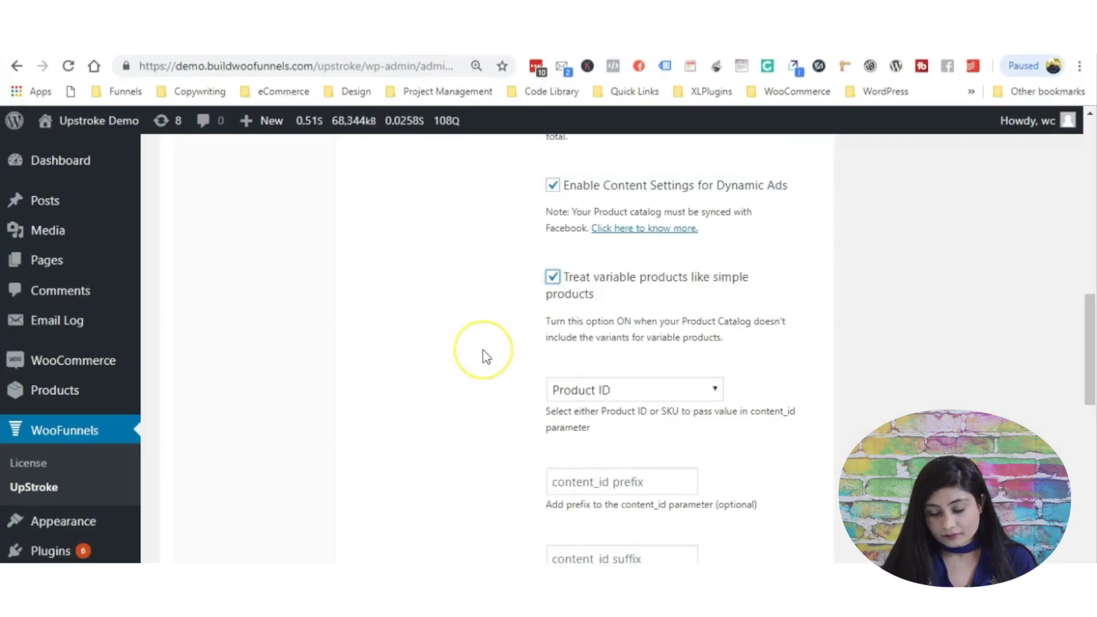
Review the purchase event, dynamic ads, product ID, prefix, suffix and General Event options in the UpStroke tracking settings.
scroll(484, 356, up, 3)
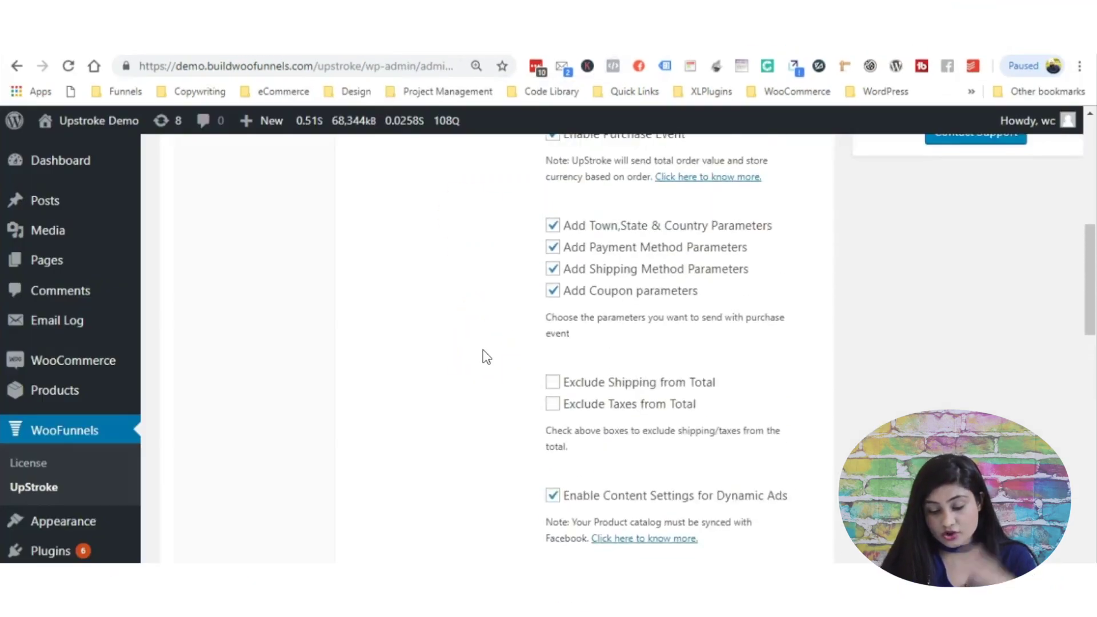
scroll(485, 356, down, 4)
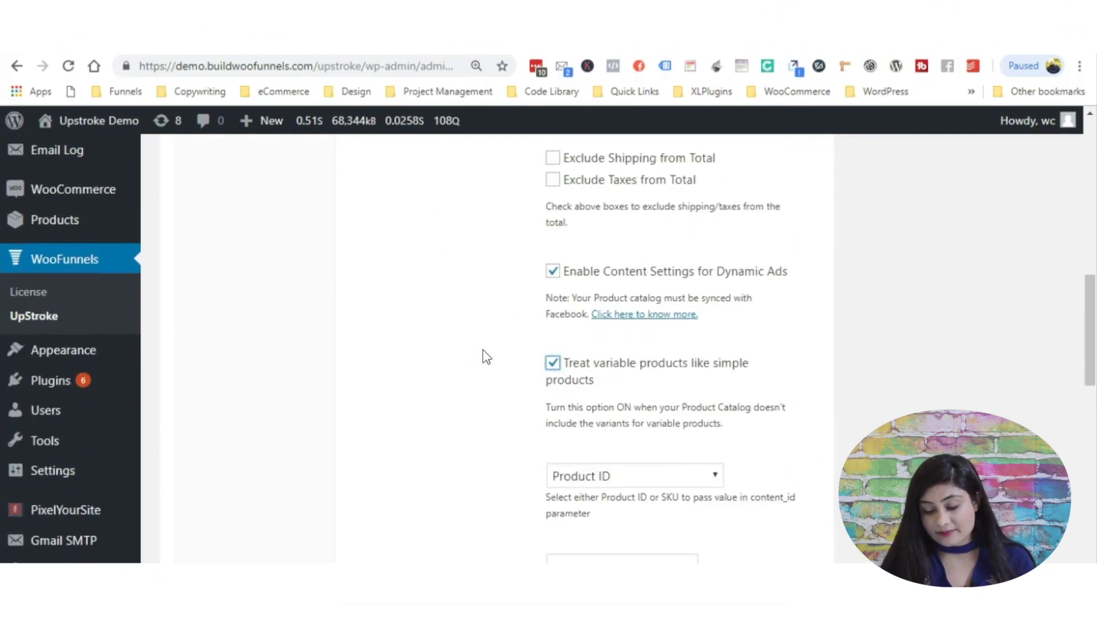
scroll(485, 357, down, 4)
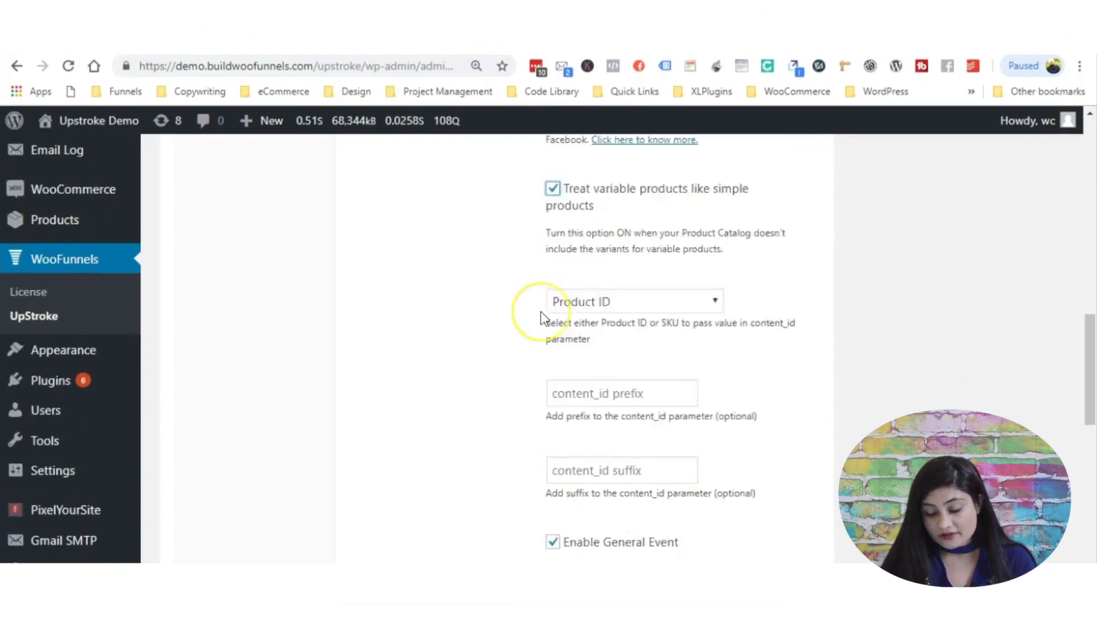
scroll(544, 319, down, 2)
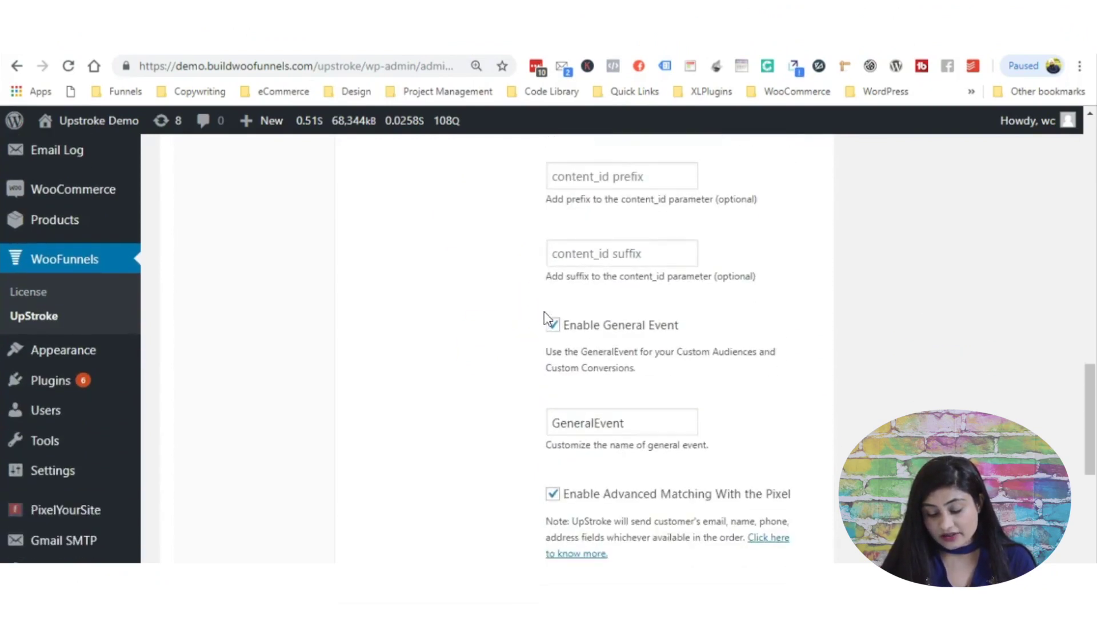
scroll(569, 339, up, 7)
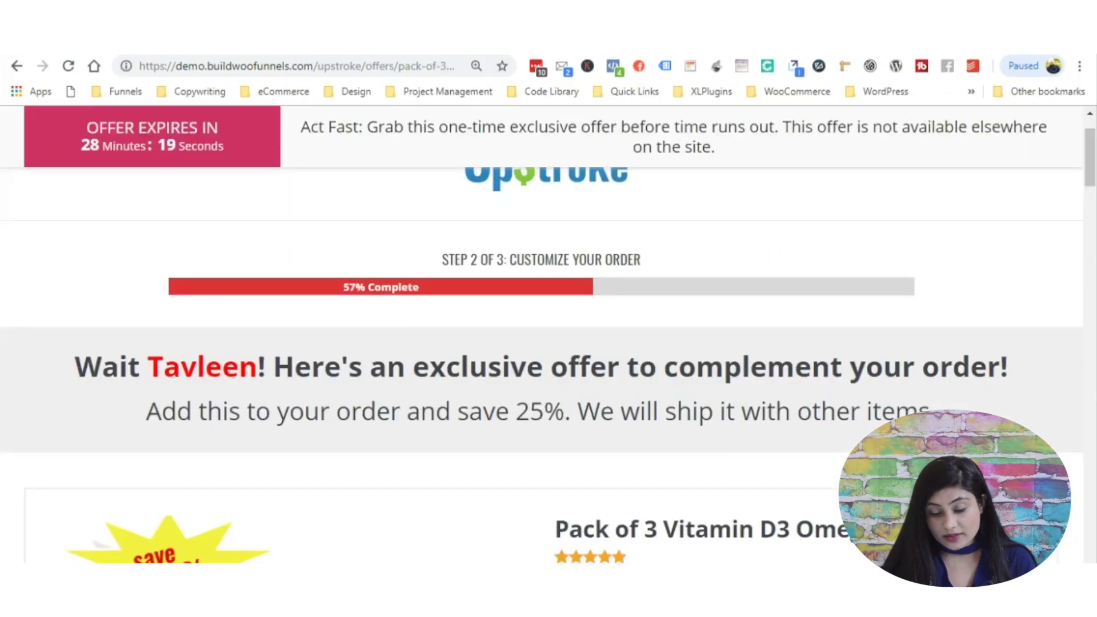
Examine the content_name, content_ids and advanced matching parameters of the Purchase event on the first upsell offer page.
click(613, 66)
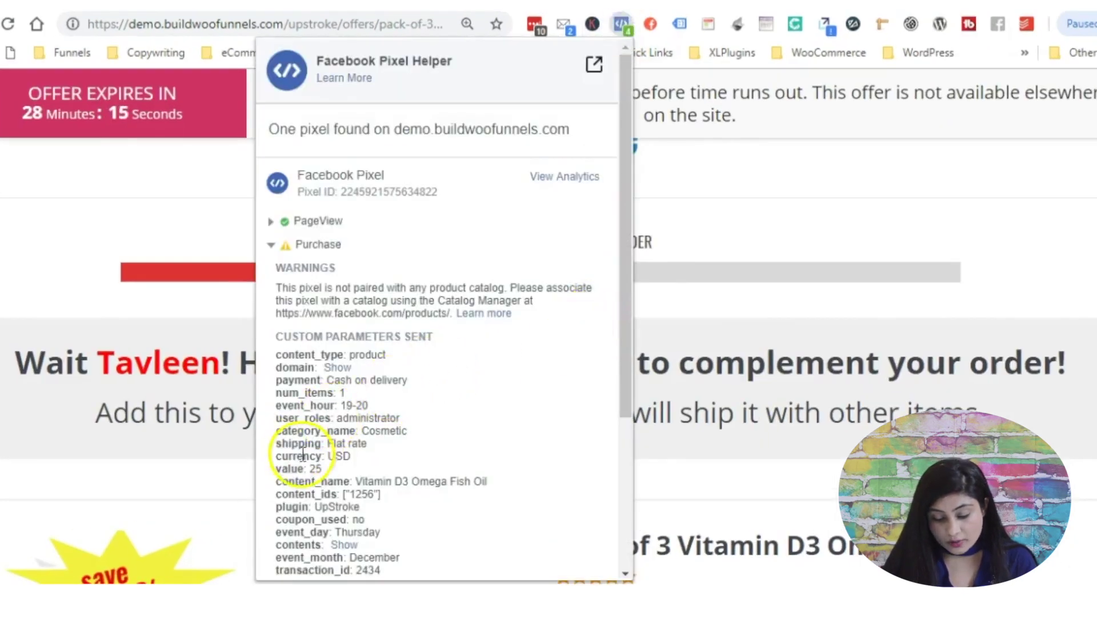
triple_click(301, 483)
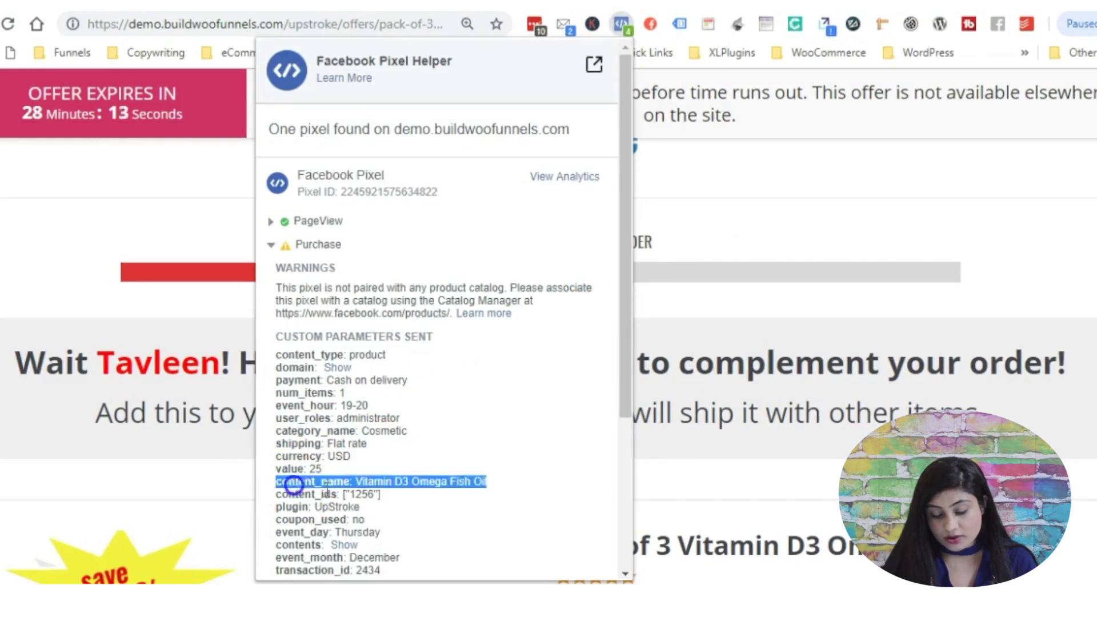
triple_click(326, 492)
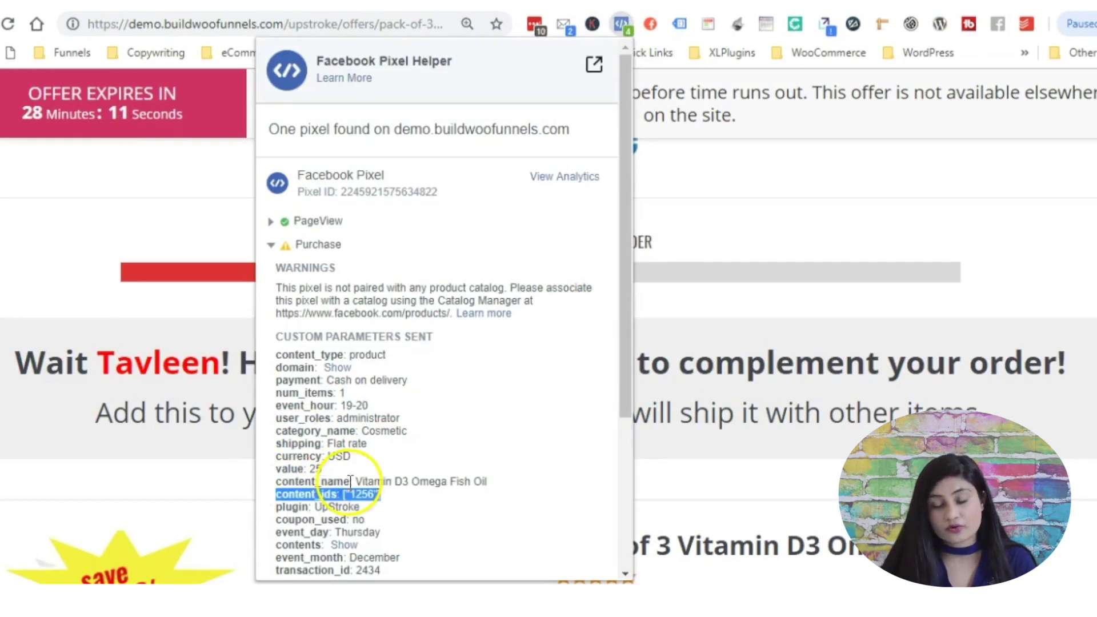
scroll(397, 437, down, 3)
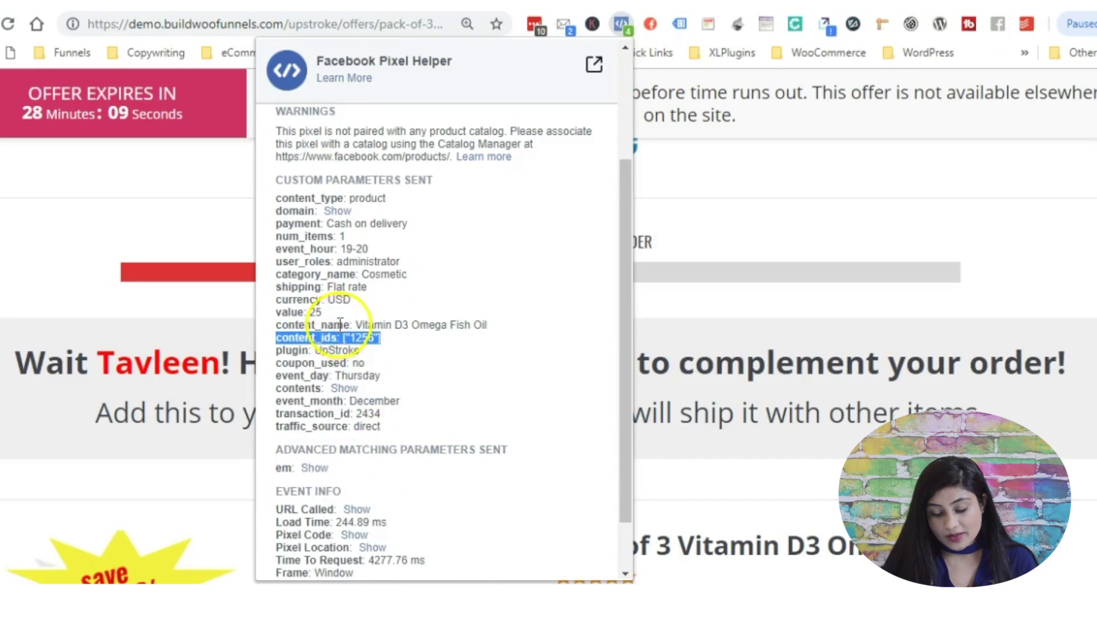
scroll(354, 346, down, 1)
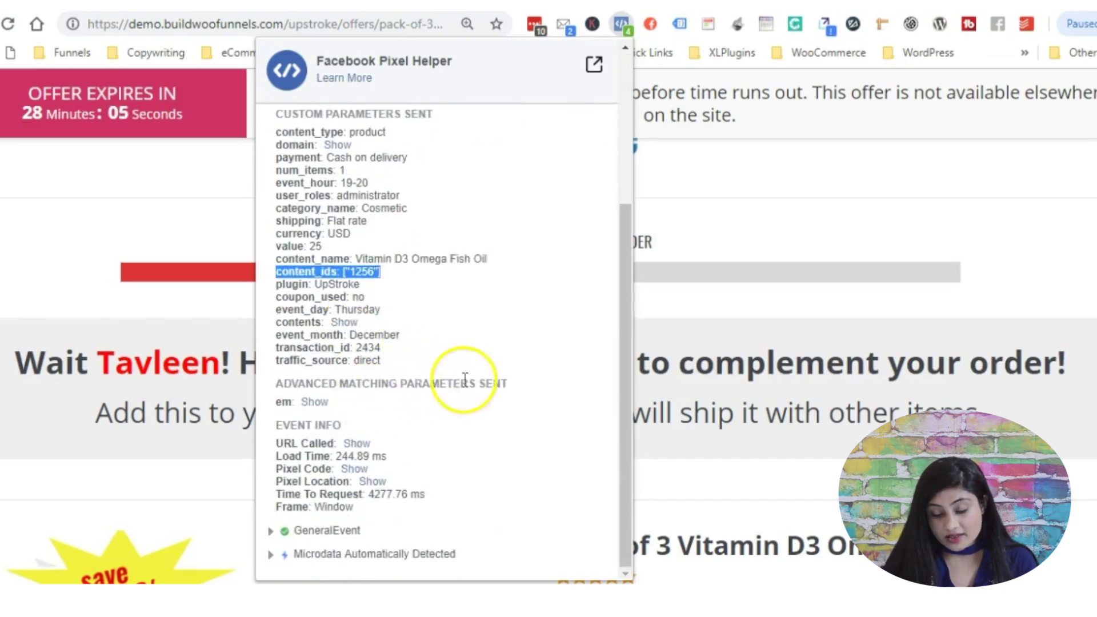
Compare the General Event, Advanced Matching and Track Traffic Source & UTMs settings in UpStroke with the events reported on the offer page.
click(474, 5)
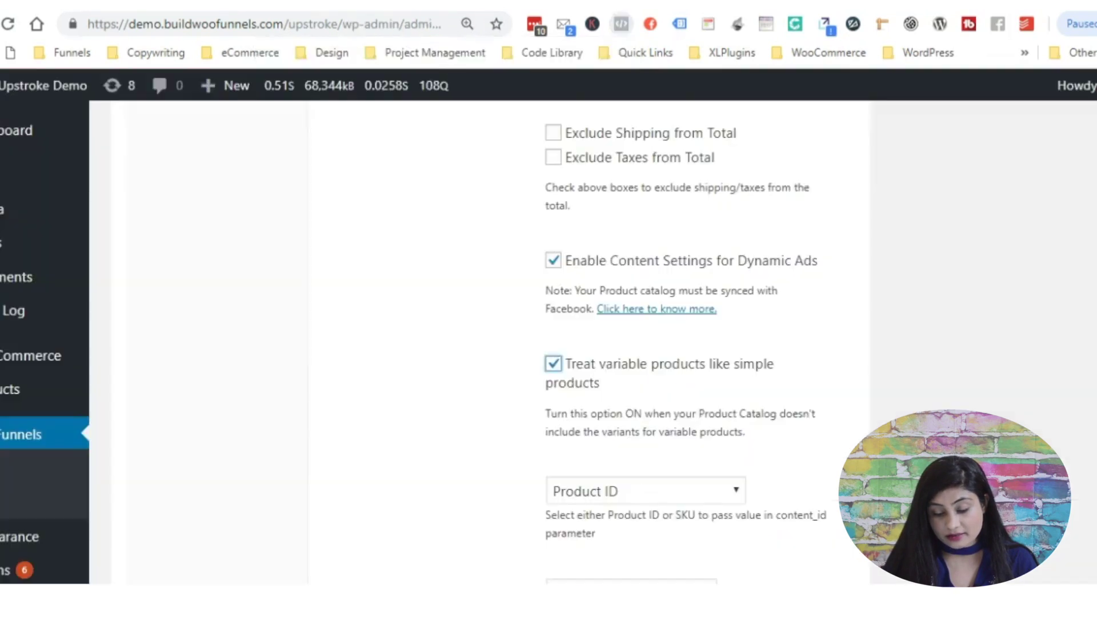
scroll(553, 345, down, 3)
scroll(604, 318, down, 12)
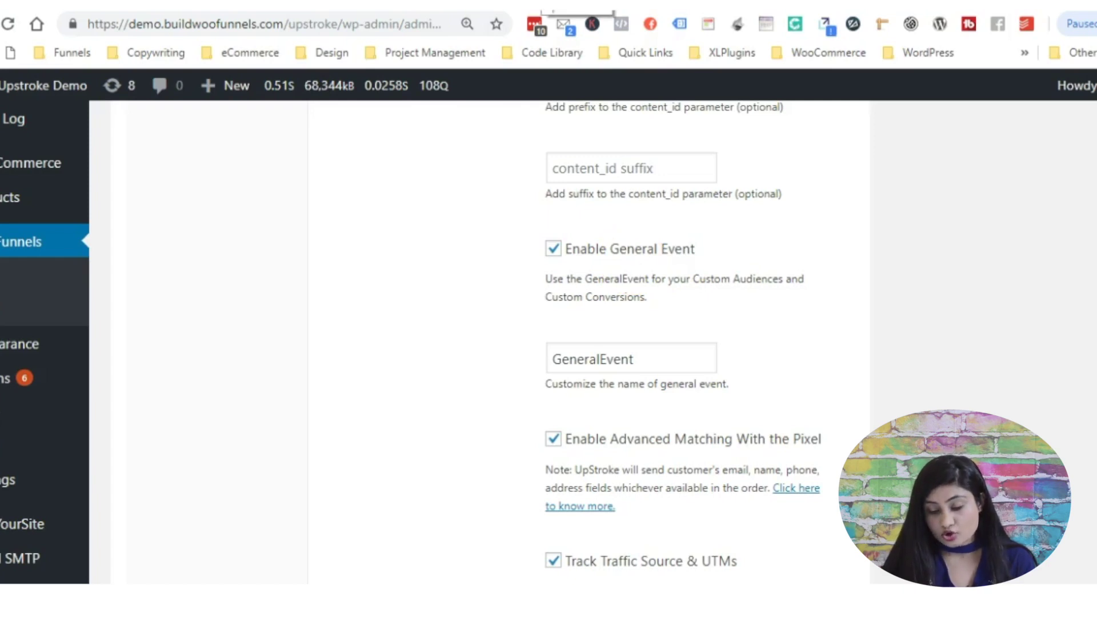
scroll(448, 380, down, 3)
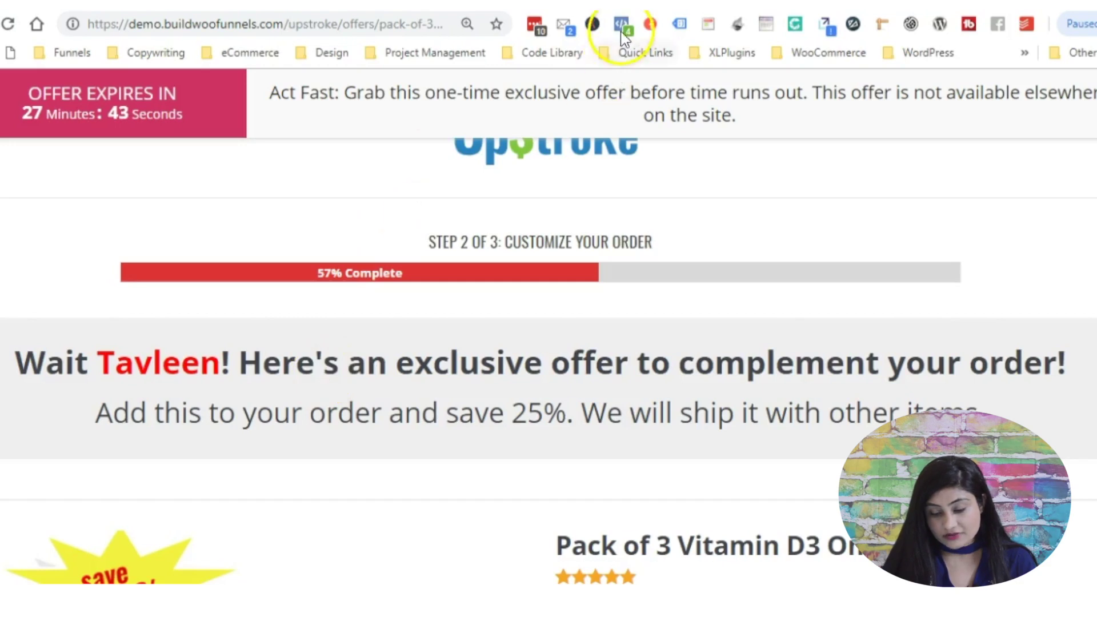
click(621, 30)
scroll(426, 428, down, 5)
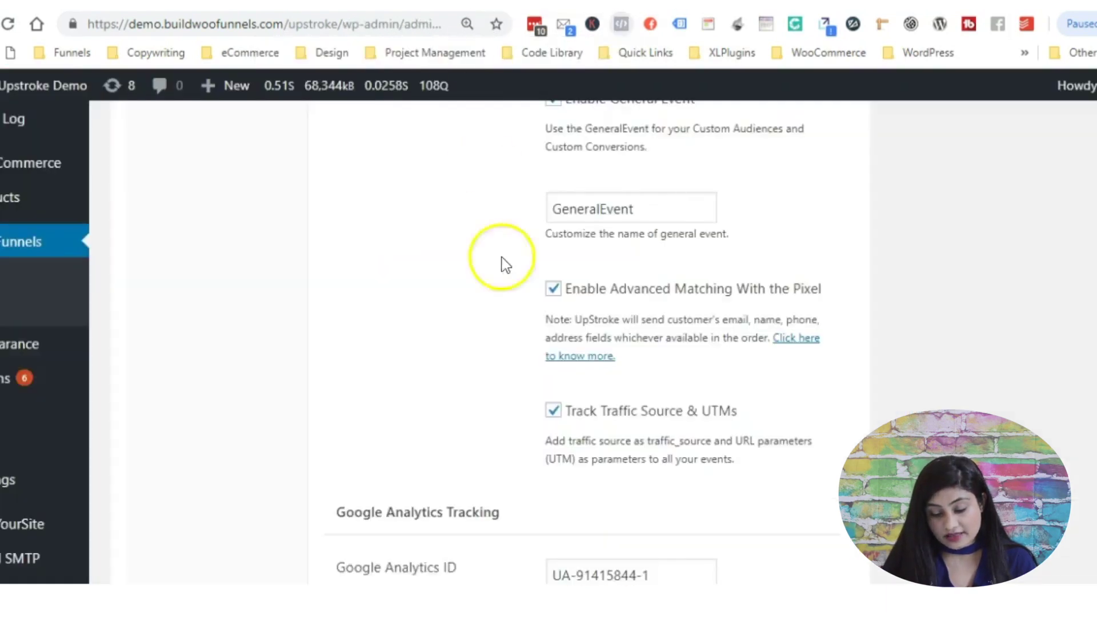
scroll(514, 314, up, 10)
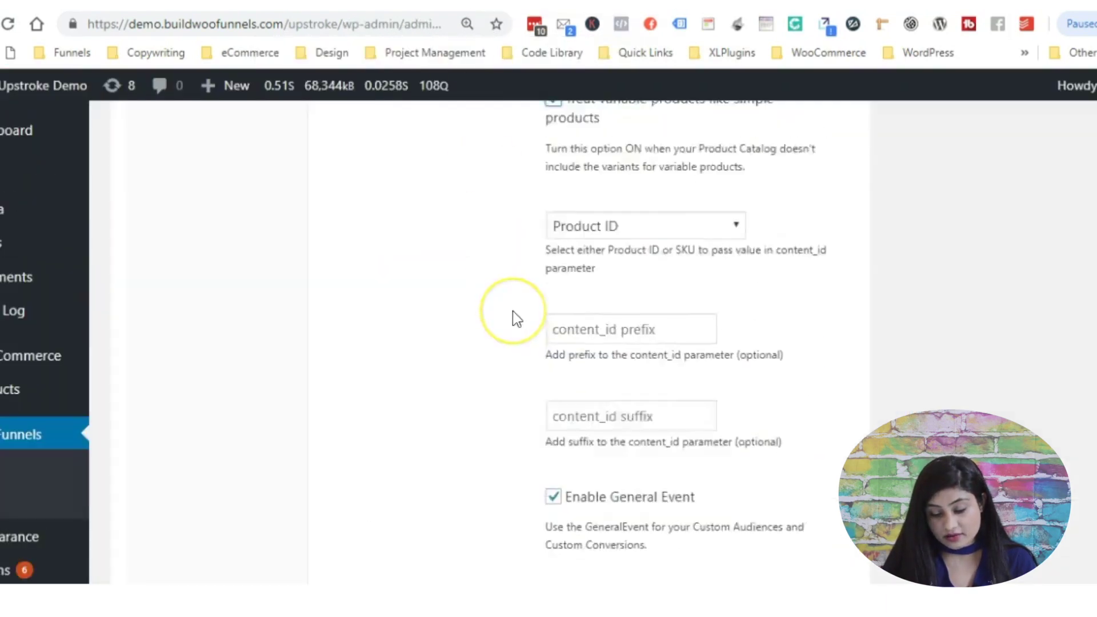
scroll(512, 310, up, 5)
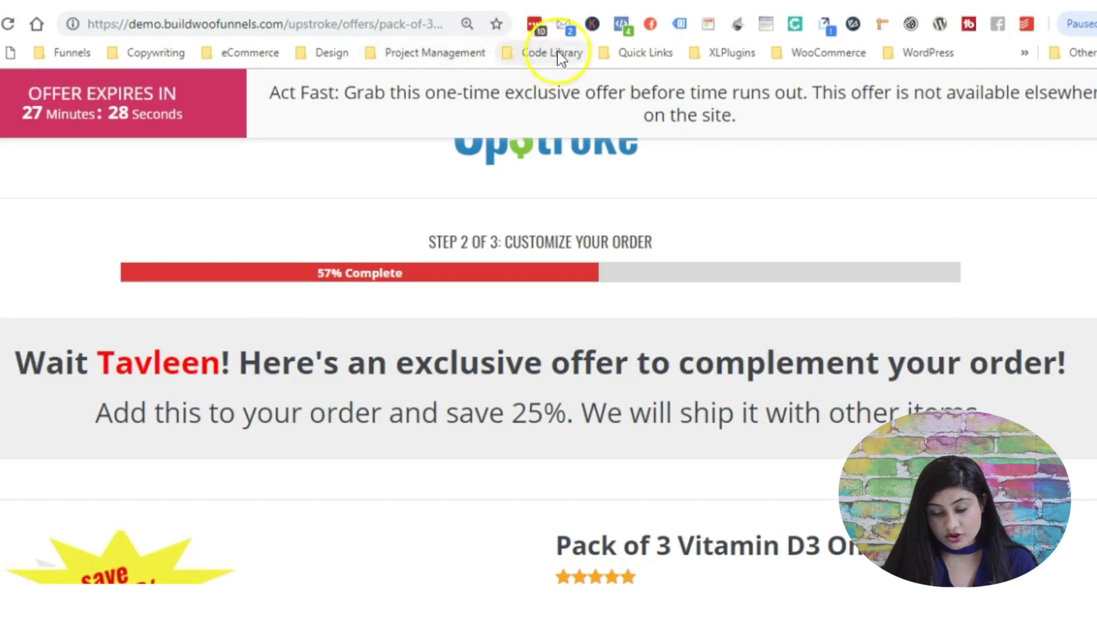
Recheck the Purchase event's custom and advanced matching parameters on the offer page, and look through the remaining UpStroke tracking settings.
click(622, 24)
scroll(447, 402, down, 3)
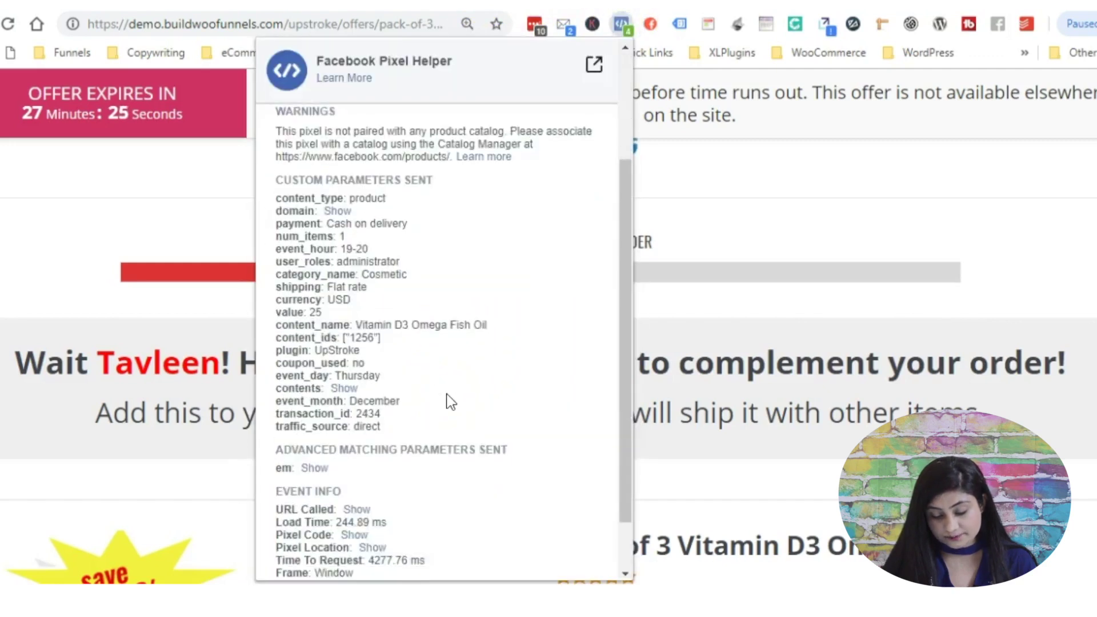
scroll(451, 401, down, 2)
click(449, 382)
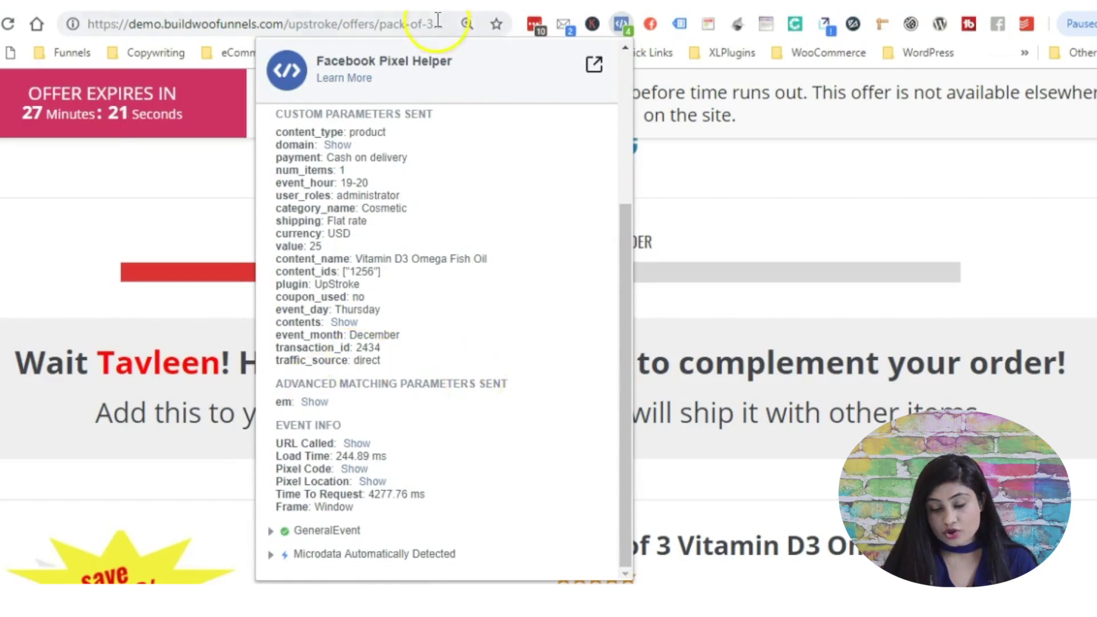
key(ctrl+Tab)
scroll(500, 366, down, 6)
scroll(500, 366, down, 12)
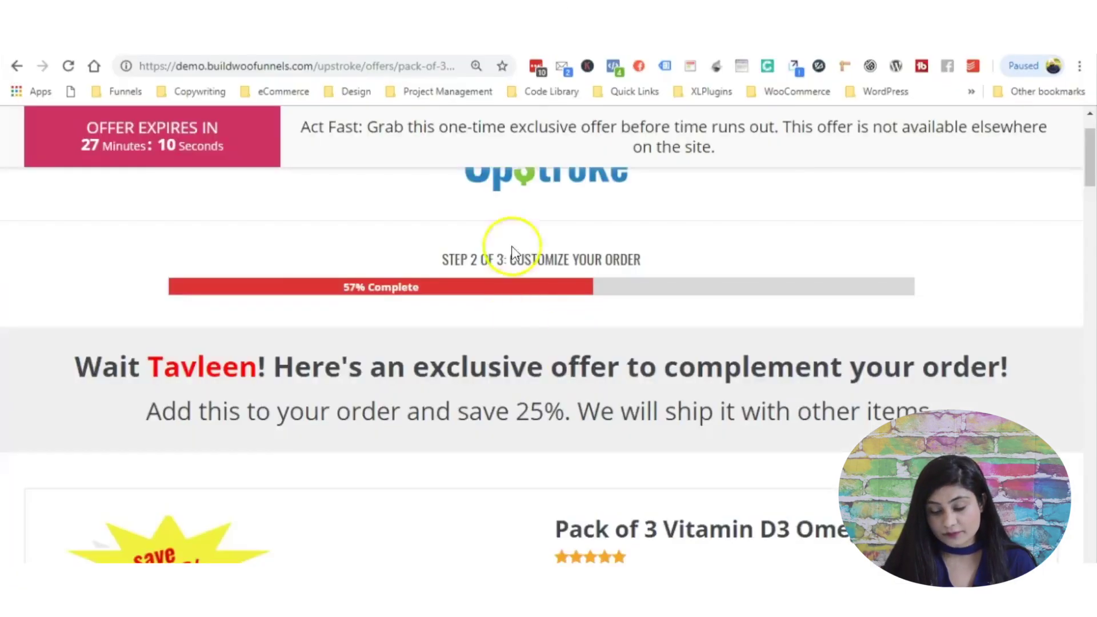
Accept the $60.00 Pack of 3 Vitamin D3 Omega Fish Oil upsell offer to add it to the order.
scroll(519, 384, down, 10)
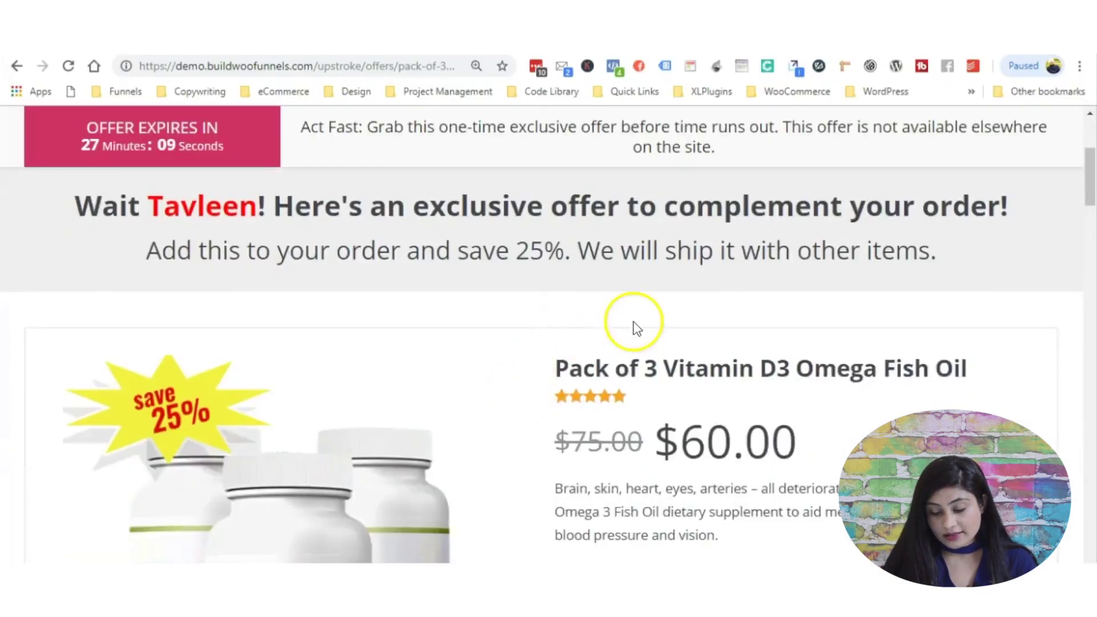
scroll(635, 329, down, 3)
click(728, 279)
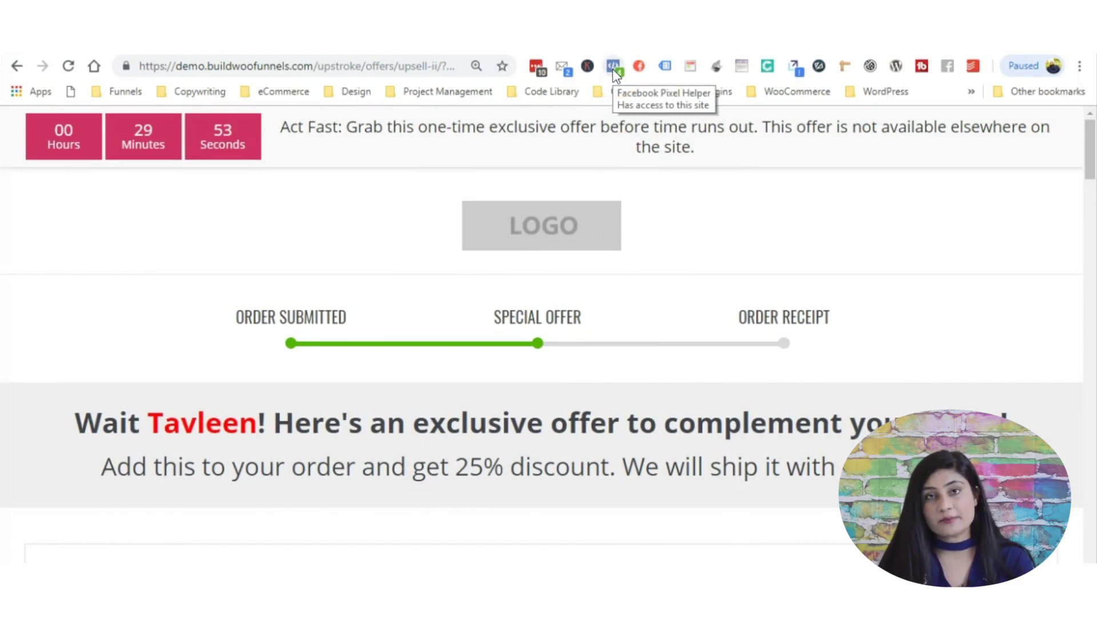
Examine the Purchase event's custom parameters and event info that Facebook Pixel Helper reports on the second upsell offer page.
scroll(656, 291, down, 4)
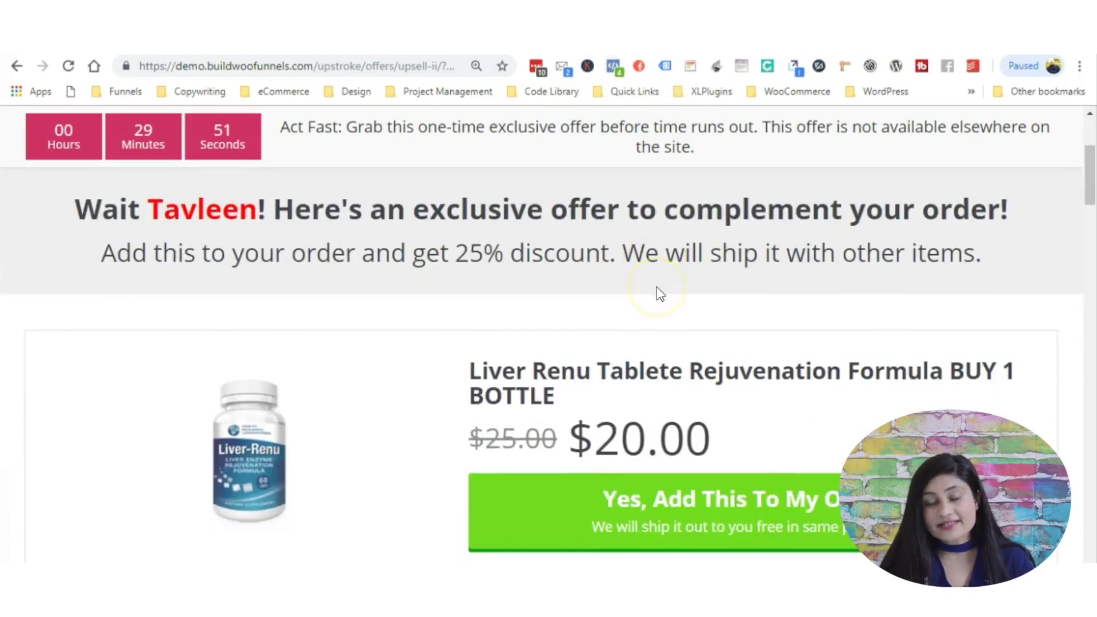
scroll(660, 294, down, 1)
scroll(663, 291, up, 5)
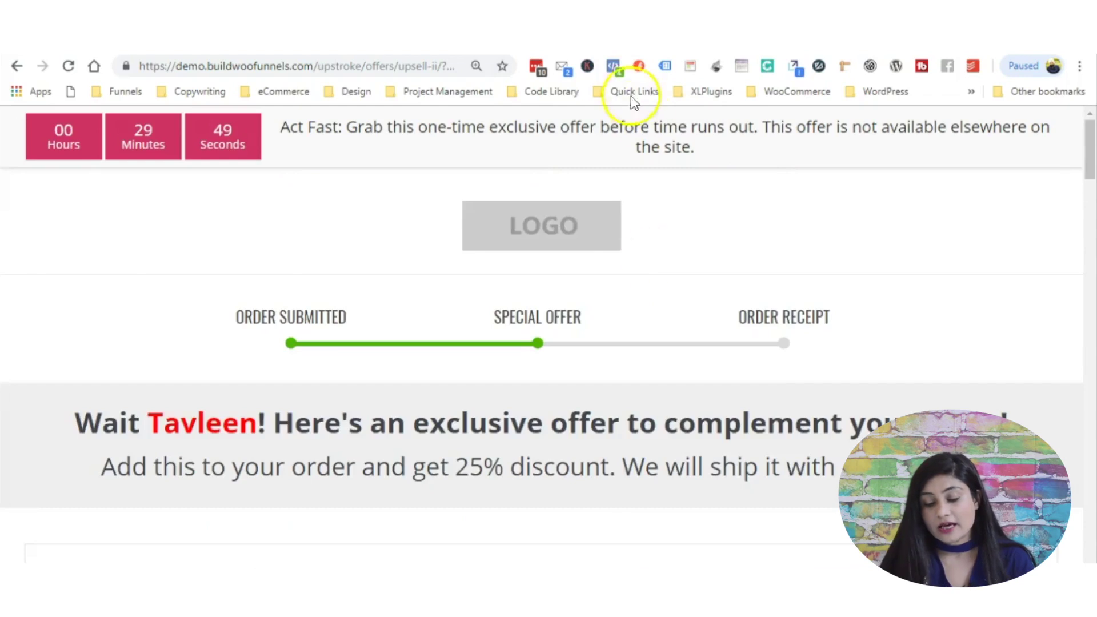
click(609, 69)
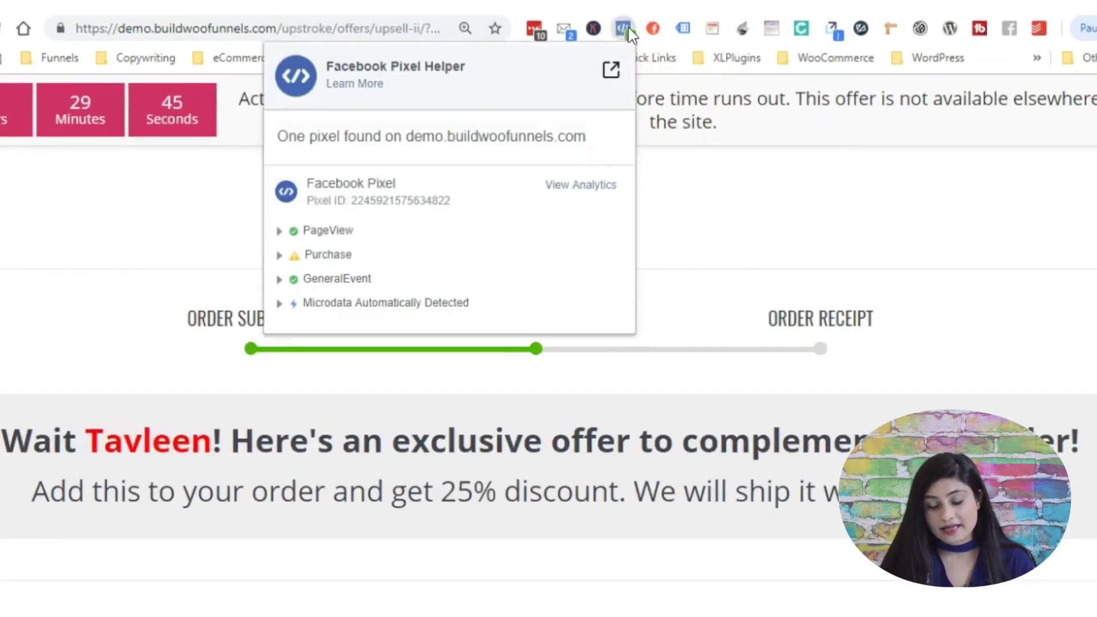
click(280, 255)
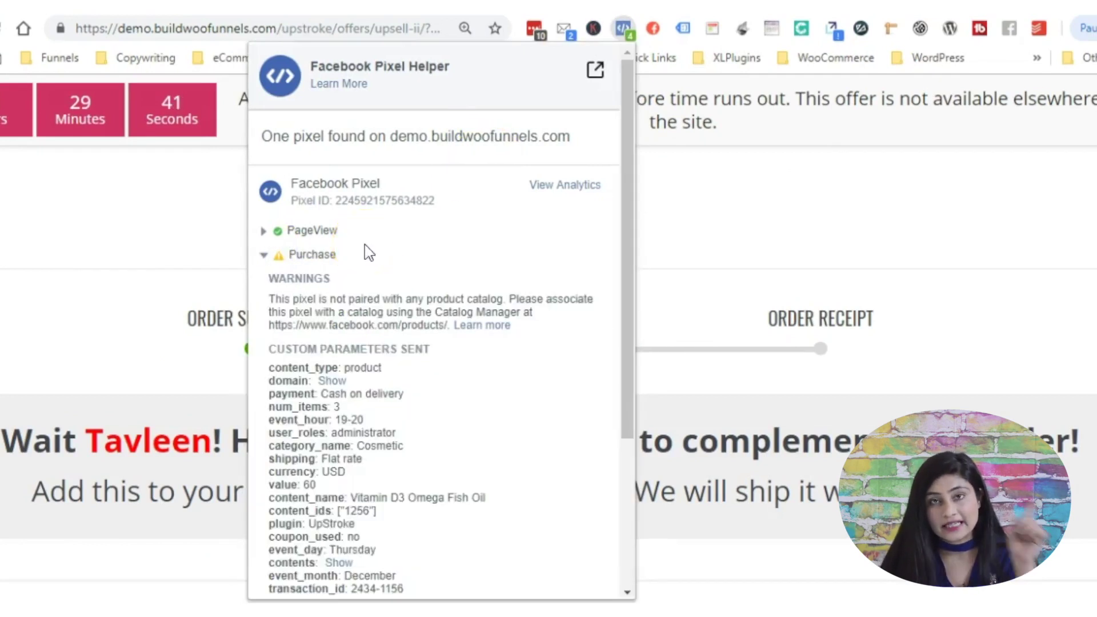
scroll(369, 277, down, 2)
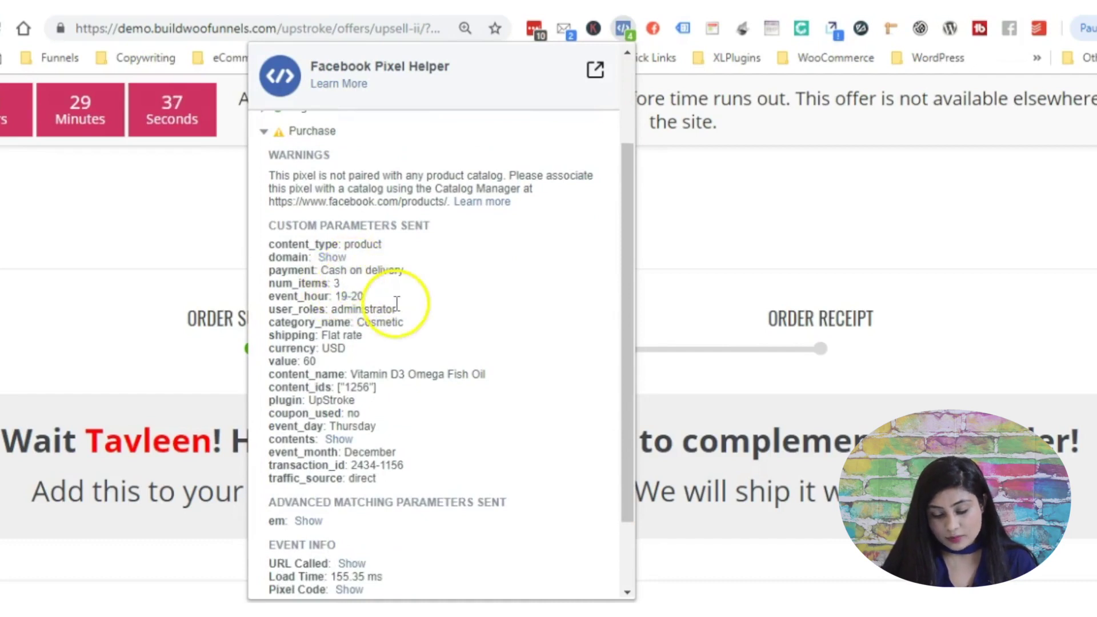
scroll(383, 285, down, 1)
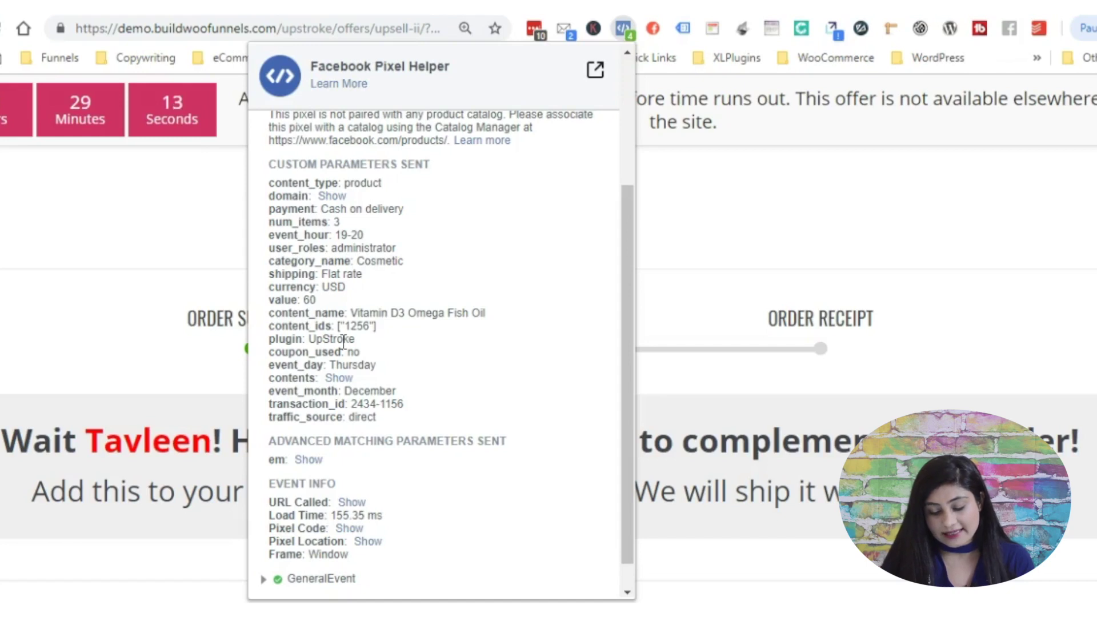
scroll(343, 342, down, 1)
scroll(343, 348, up, 3)
scroll(344, 349, down, 3)
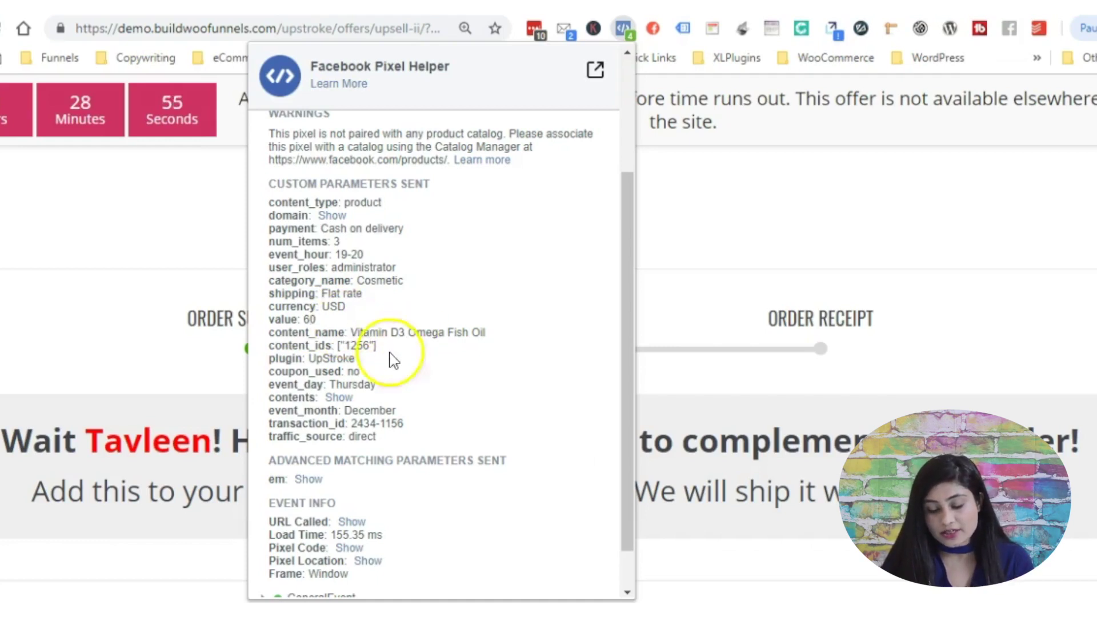
Close the pixel report and decline the Liver Renu upsell offer to continue to the order received page.
click(759, 250)
scroll(628, 383, down, 10)
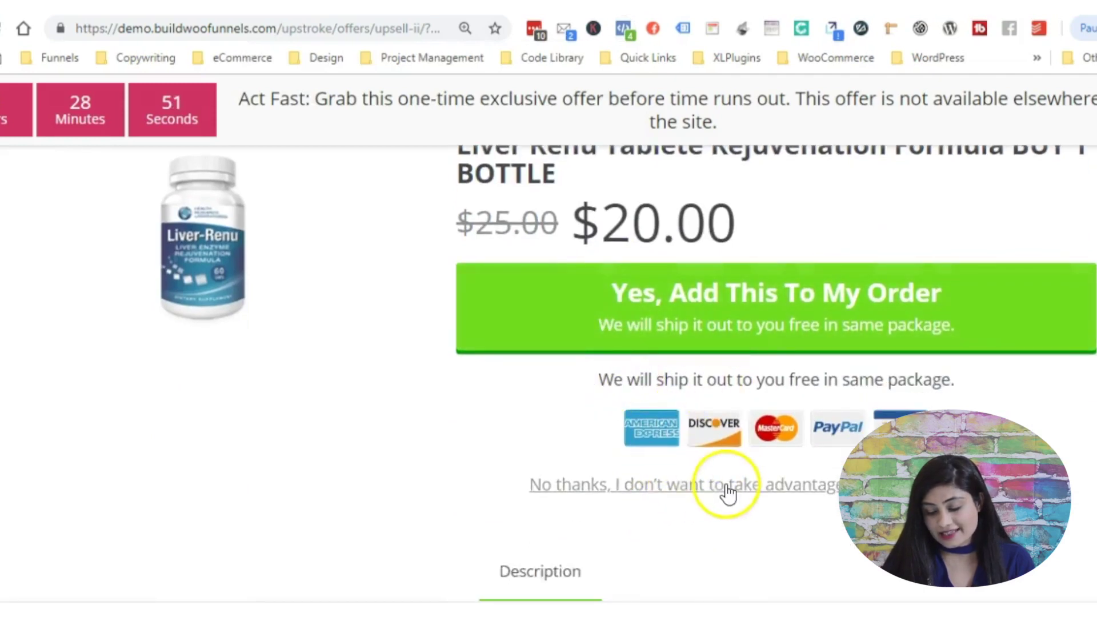
click(727, 485)
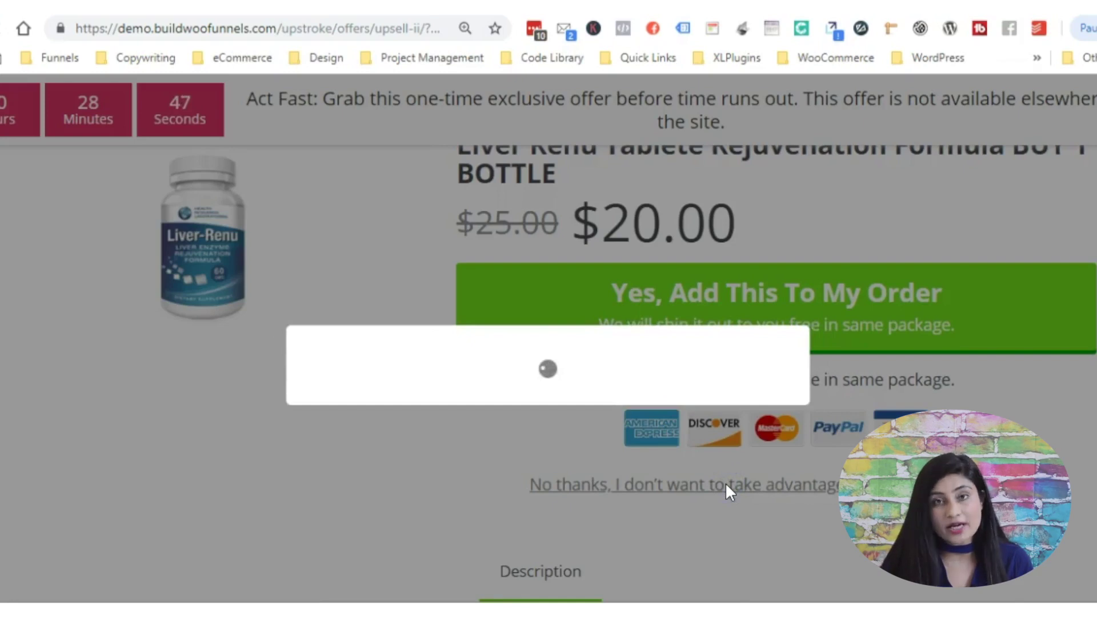
click(633, 330)
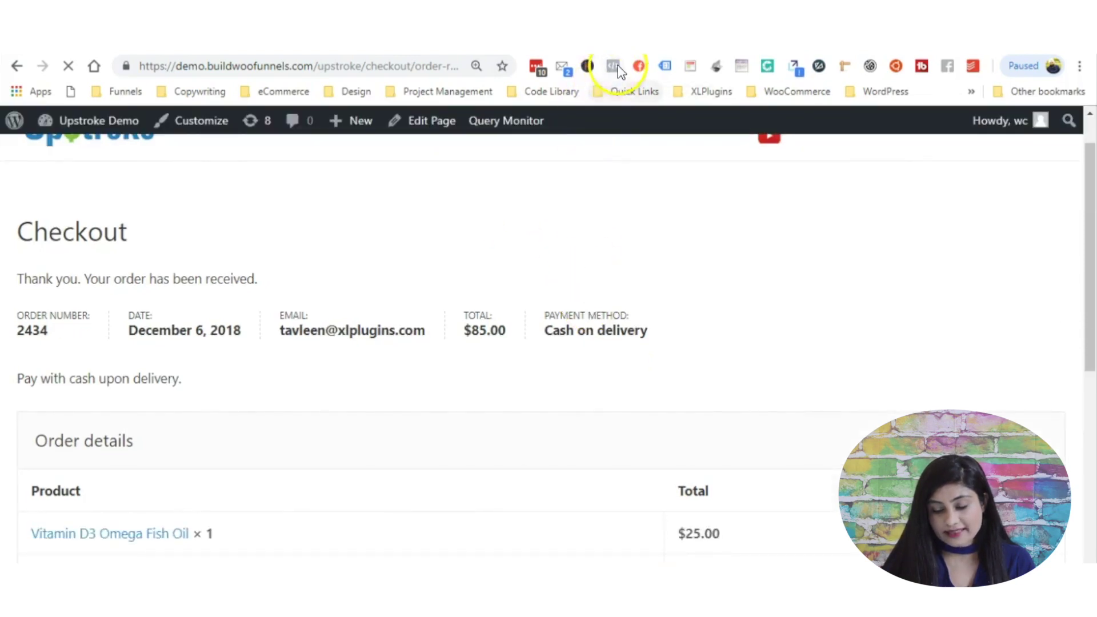
Examine the first pixel's Purchase event parameters in Facebook Pixel Helper on the order received page.
click(614, 66)
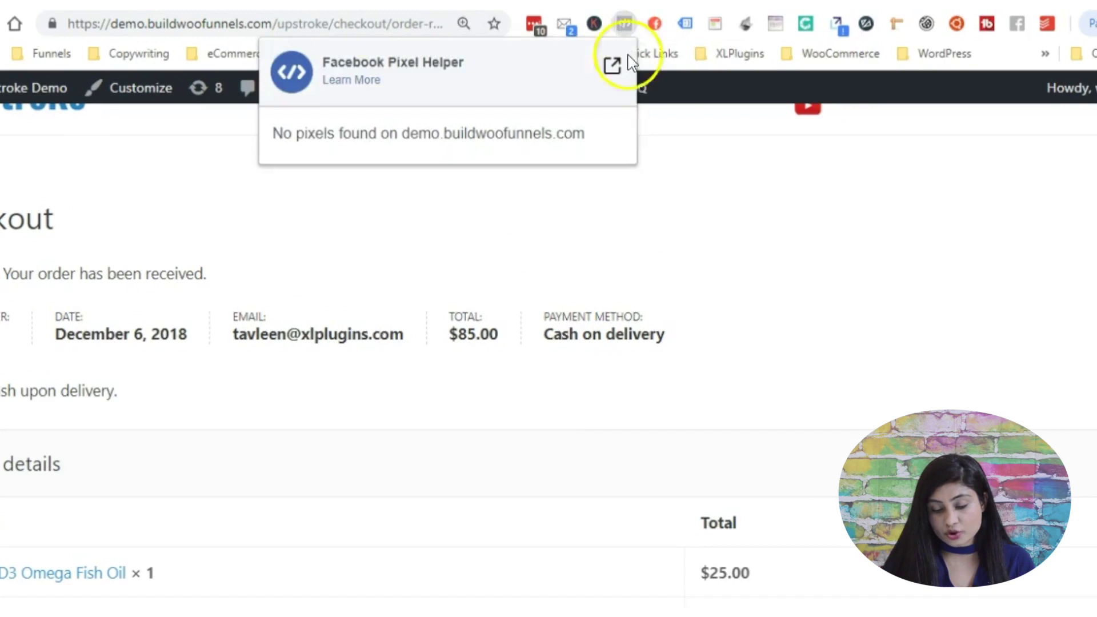
click(725, 189)
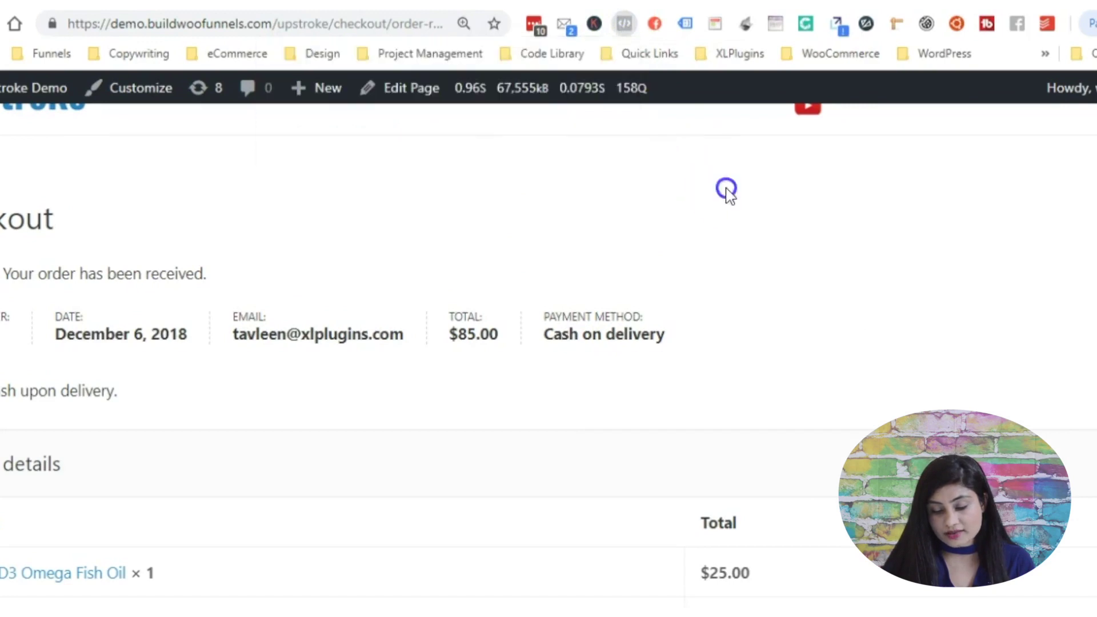
click(623, 23)
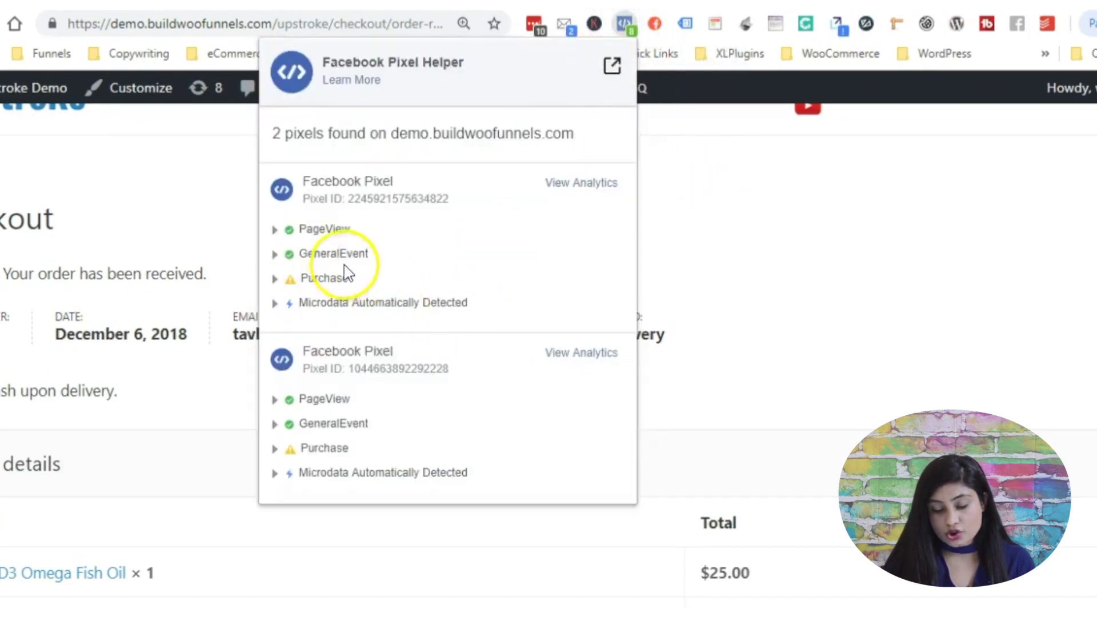
click(327, 280)
scroll(384, 294, down, 2)
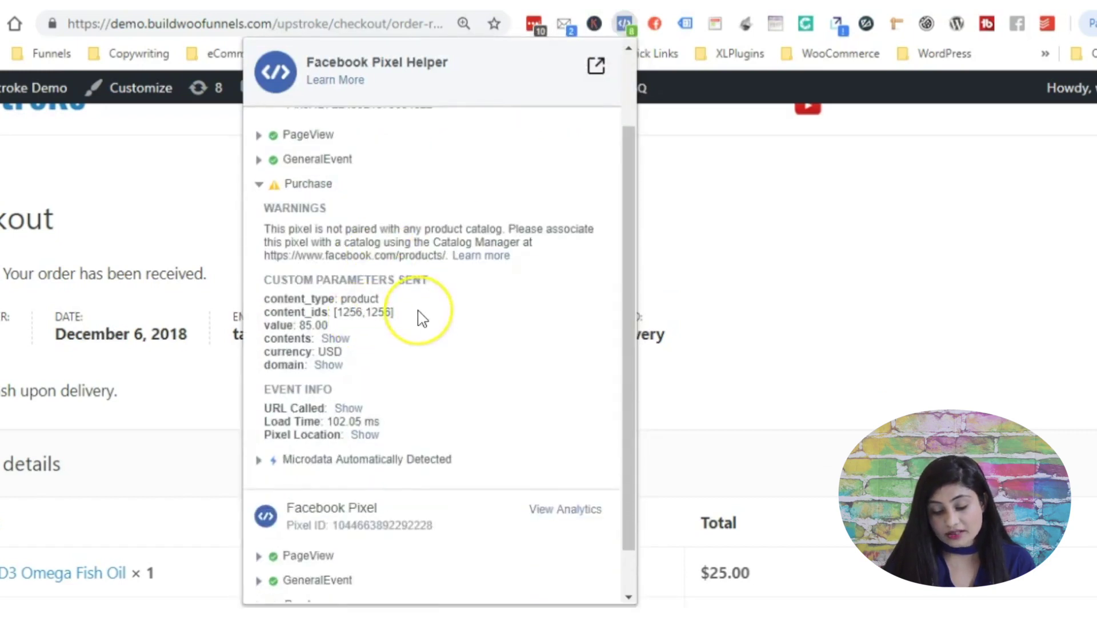
Compare the order details on the order received page with the first pixel's Purchase event parameters in Facebook Pixel Helper.
click(739, 221)
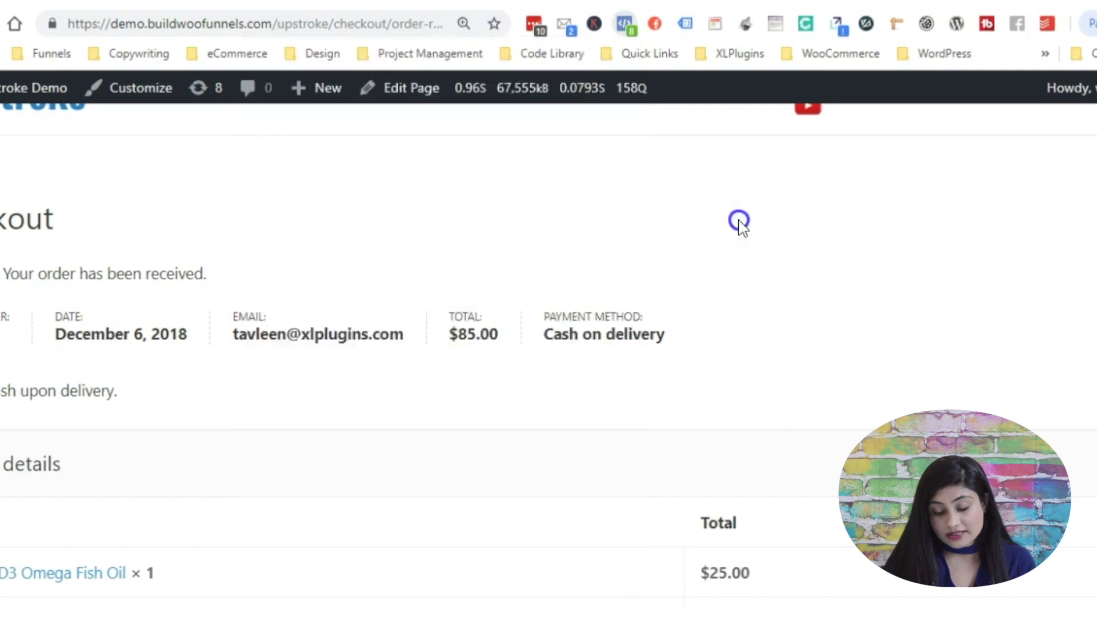
scroll(740, 223, down, 3)
scroll(740, 227, down, 4)
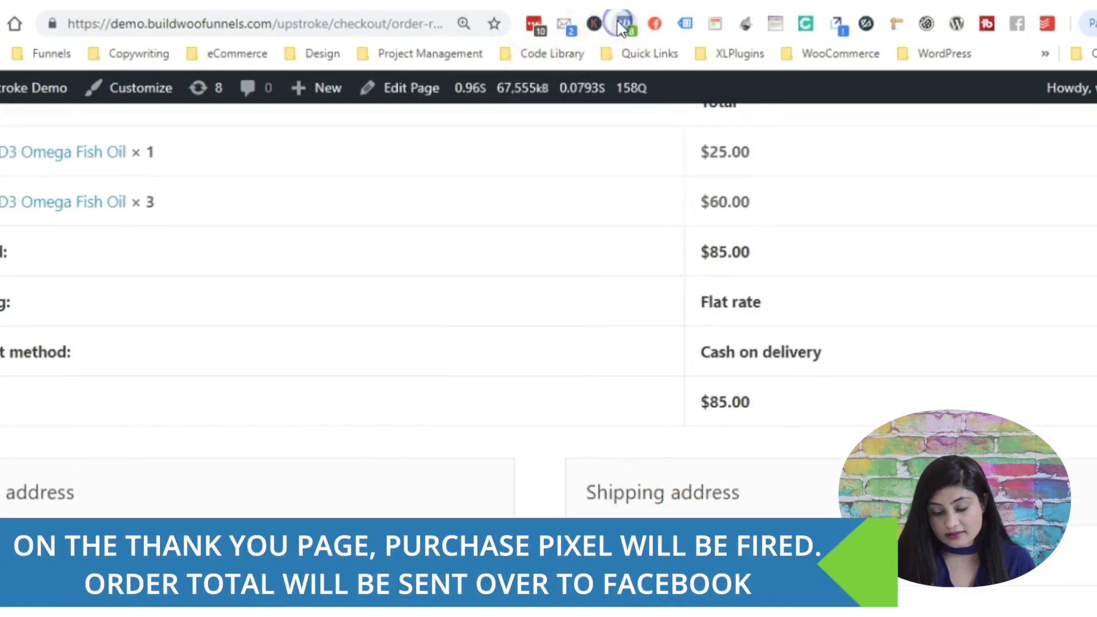
click(623, 23)
scroll(431, 393, down, 2)
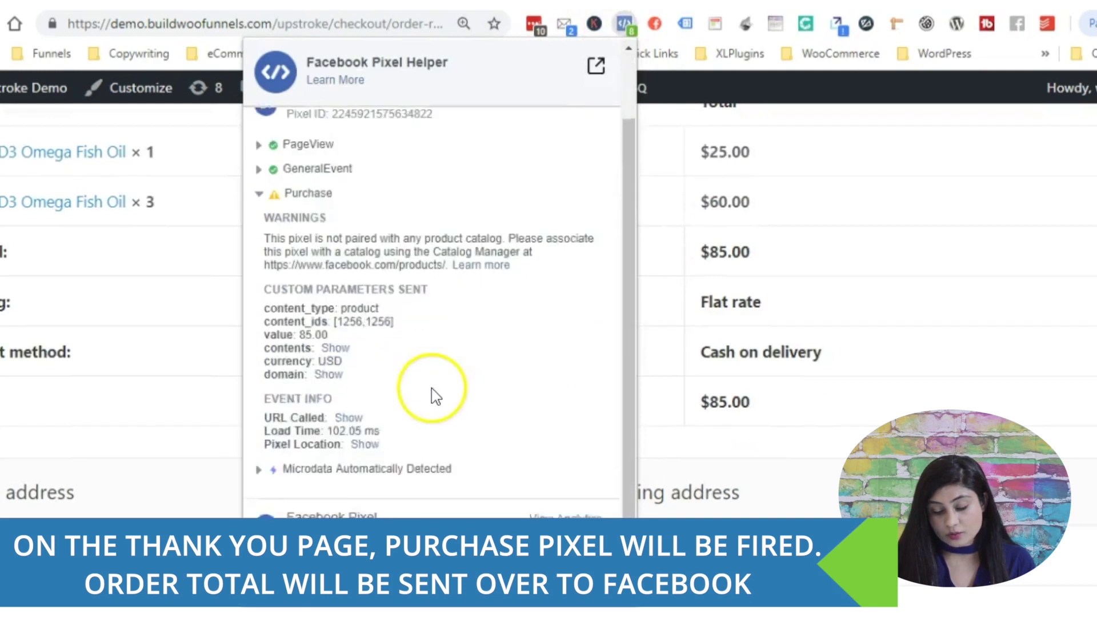
scroll(394, 351, up, 2)
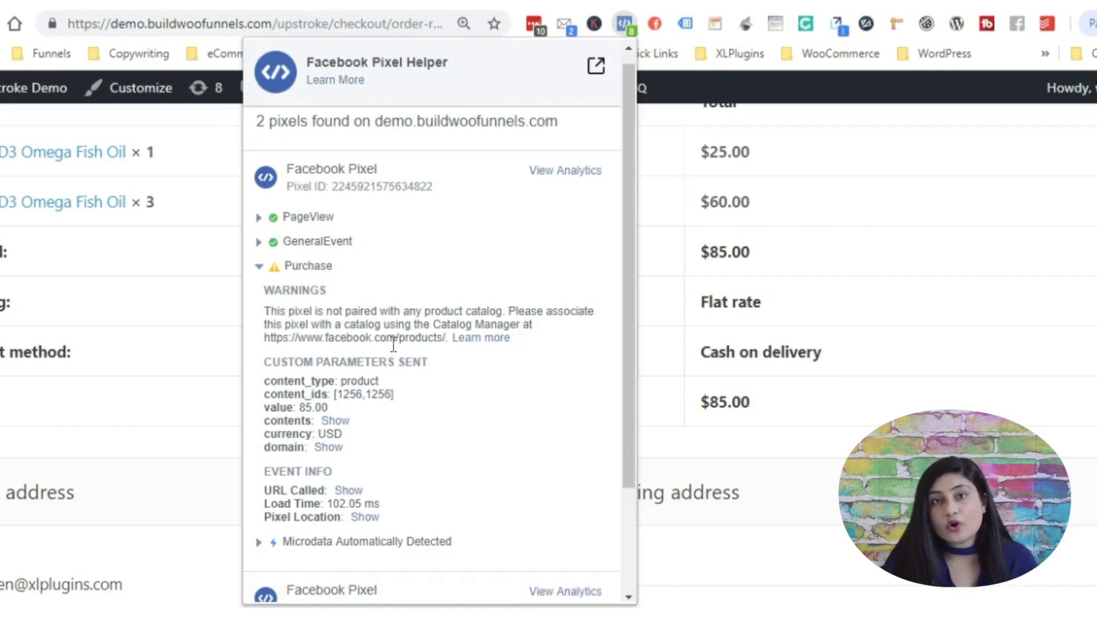
scroll(393, 342, down, 2)
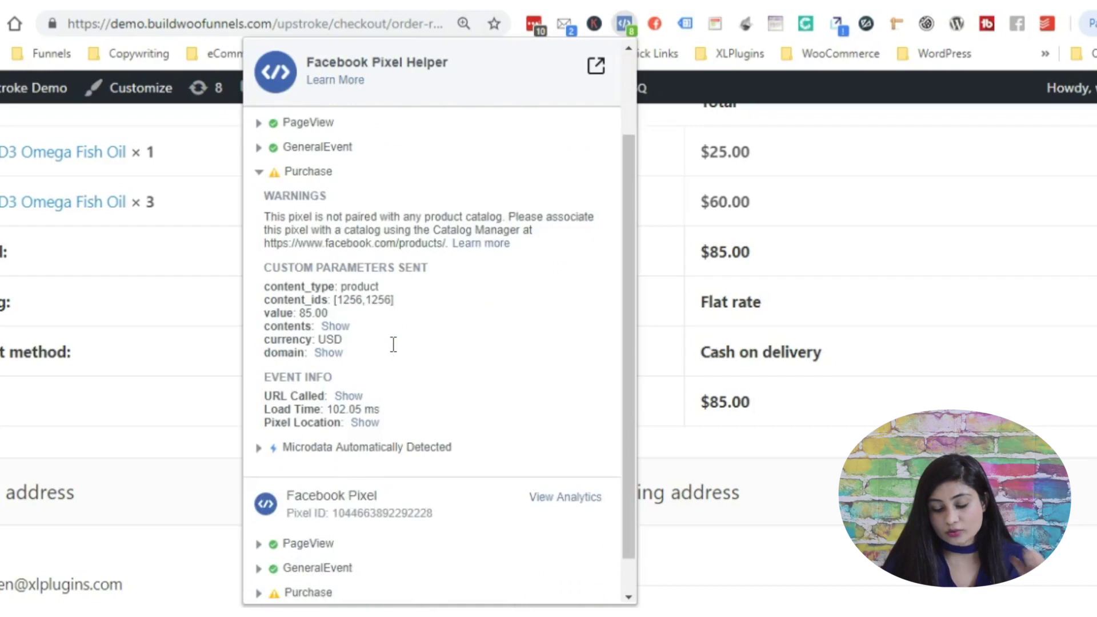
scroll(393, 352, down, 1)
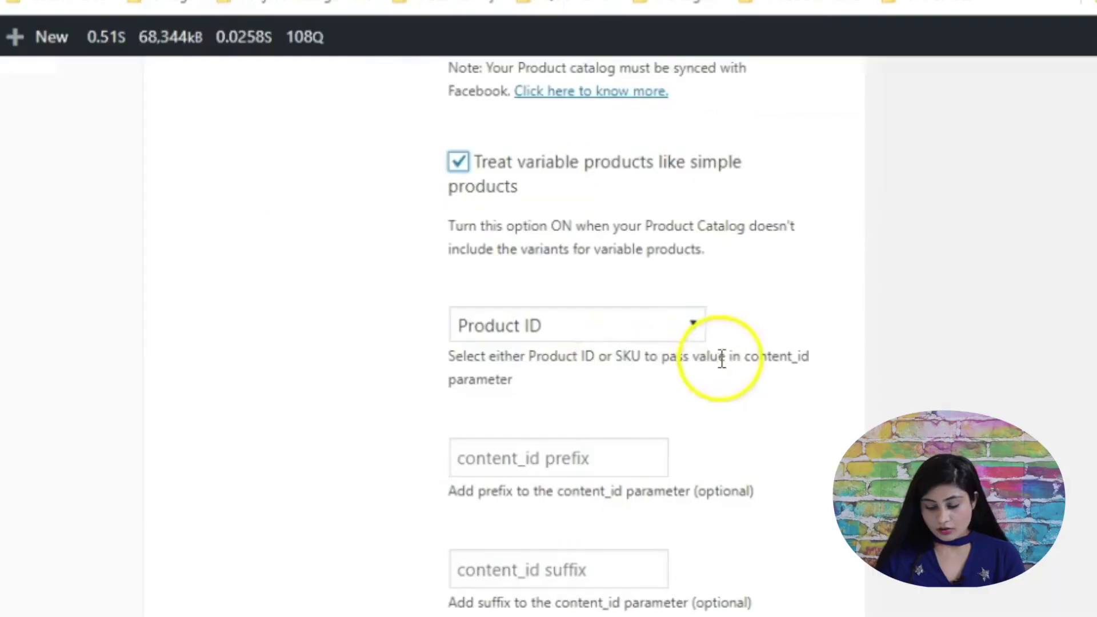
Examine the content_id options for dynamic ads in UpStroke's tracking settings, including the Product ID and Product SKU choices.
scroll(714, 368, down, 2)
scroll(715, 368, up, 3)
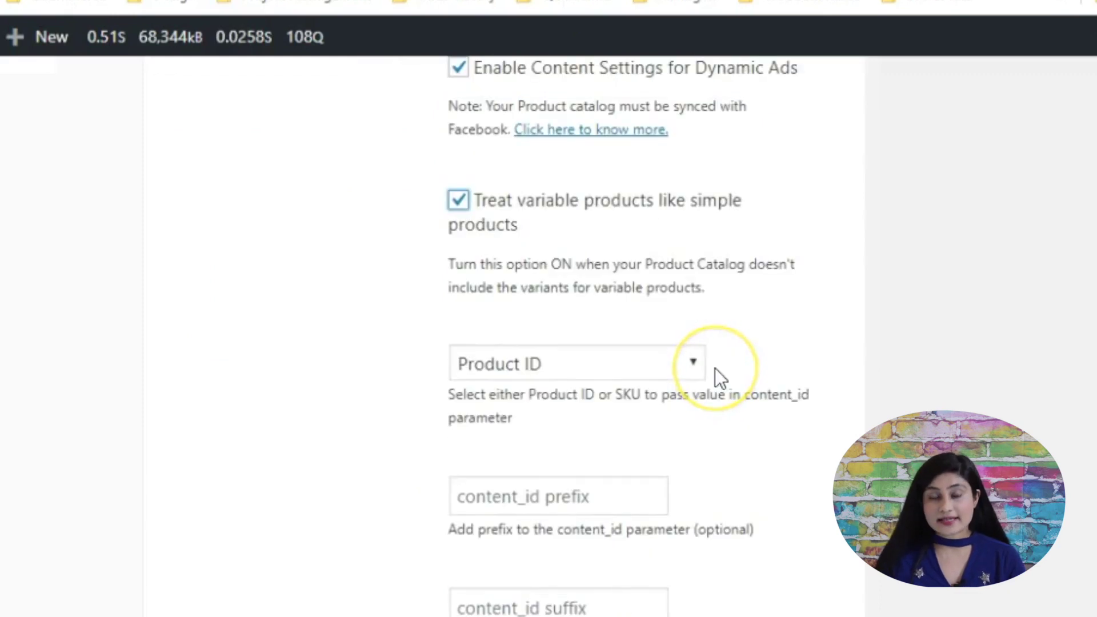
scroll(714, 367, down, 1)
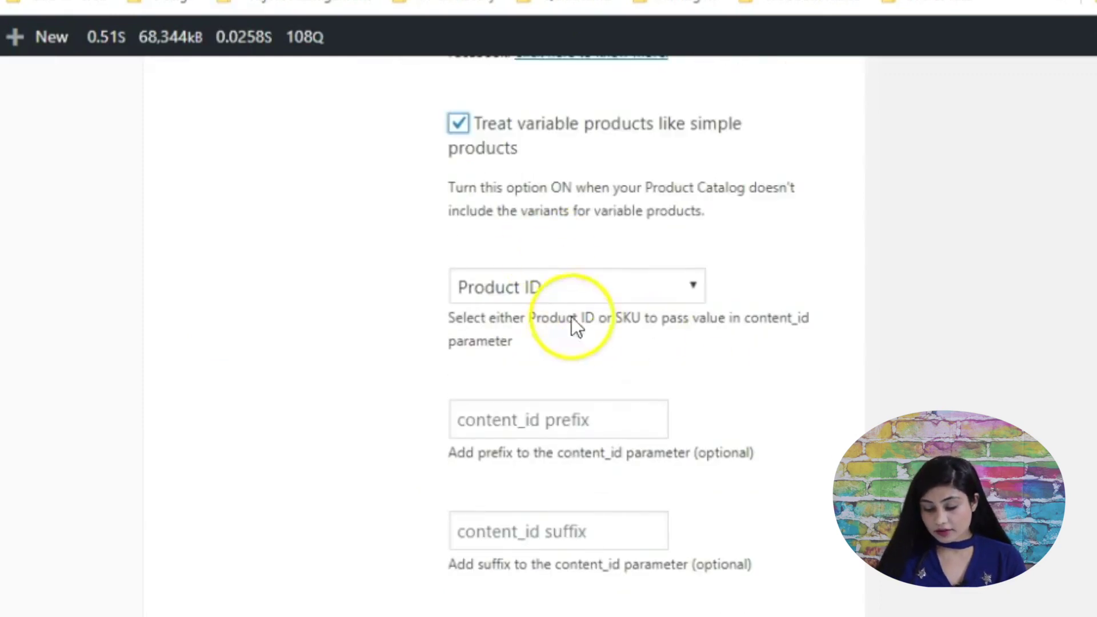
click(551, 287)
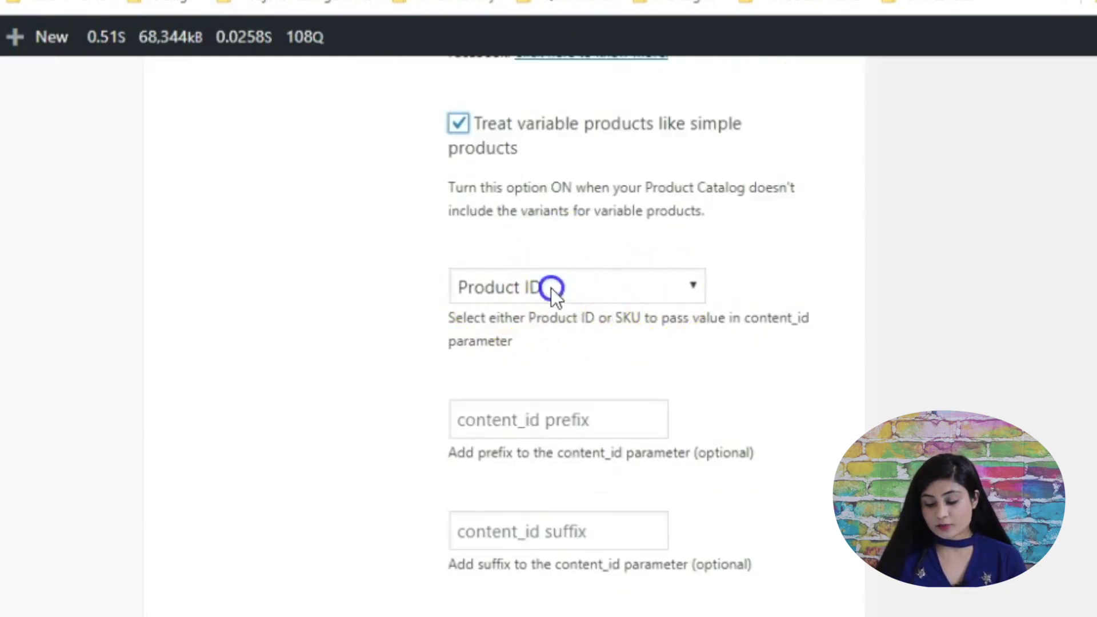
click(748, 346)
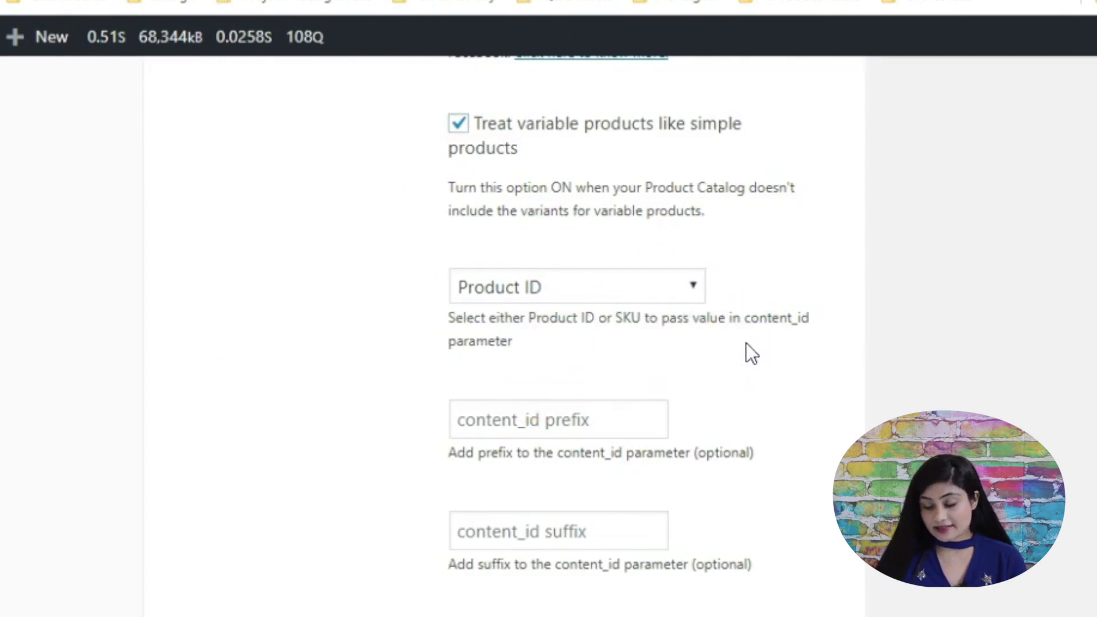
click(649, 286)
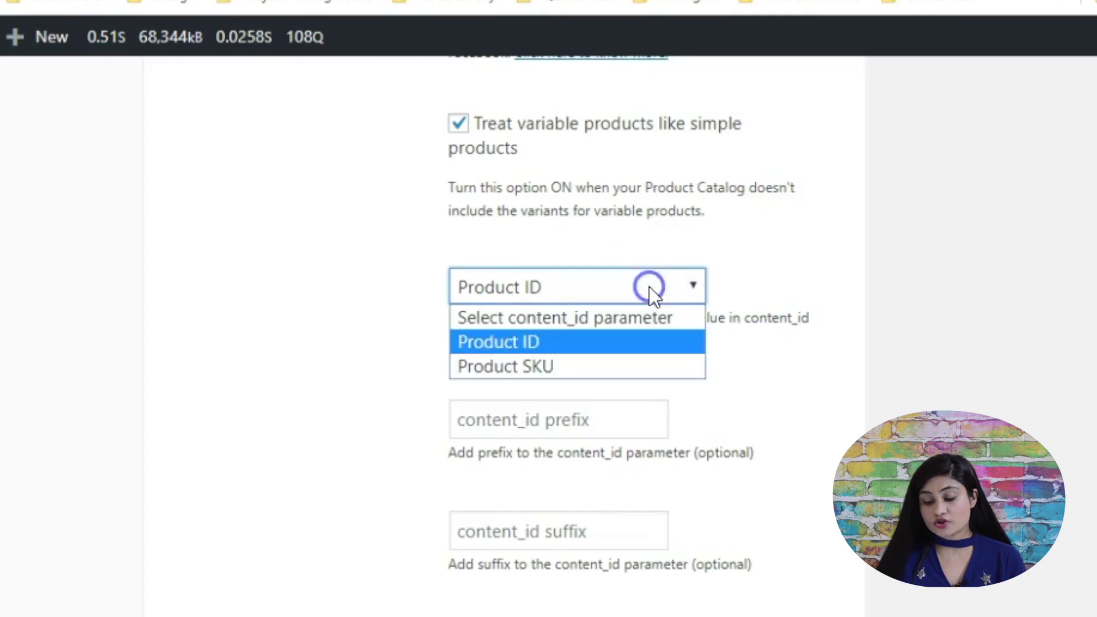
click(842, 317)
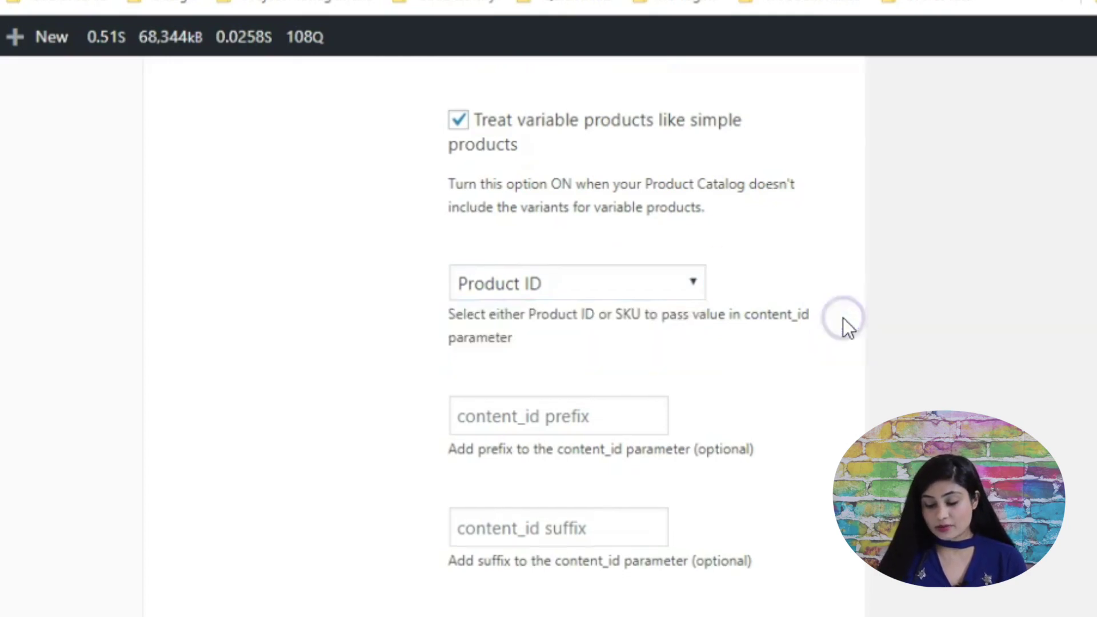
scroll(843, 318, down, 3)
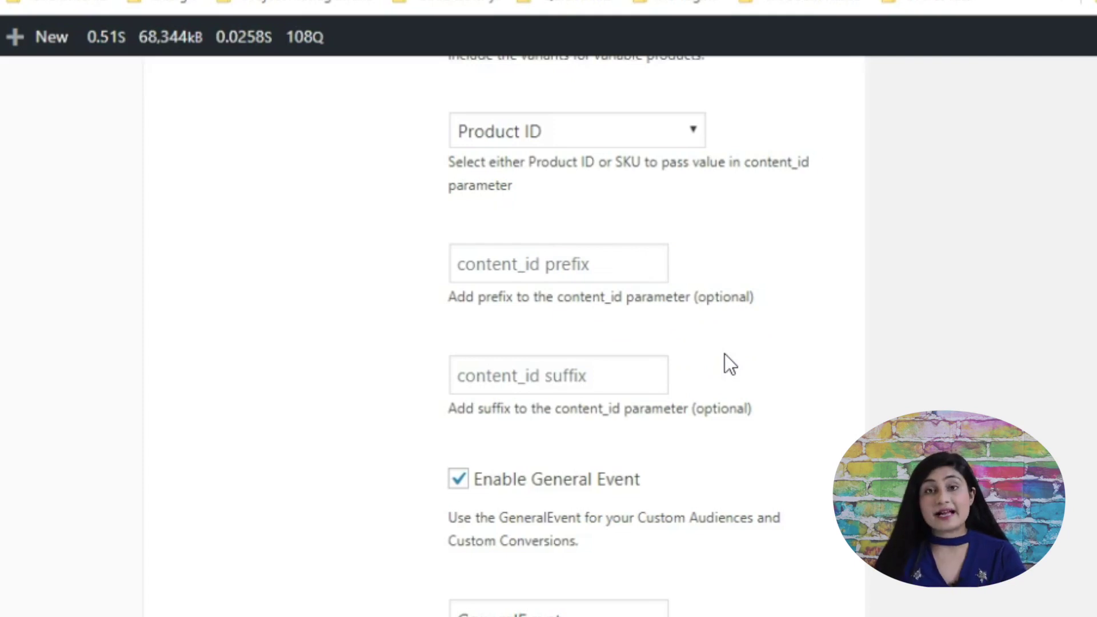
Examine the content_id prefix and suffix fields and the Enable General Event option with its custom event name.
scroll(724, 362, down, 1)
click(645, 331)
scroll(646, 333, down, 1)
scroll(645, 333, down, 2)
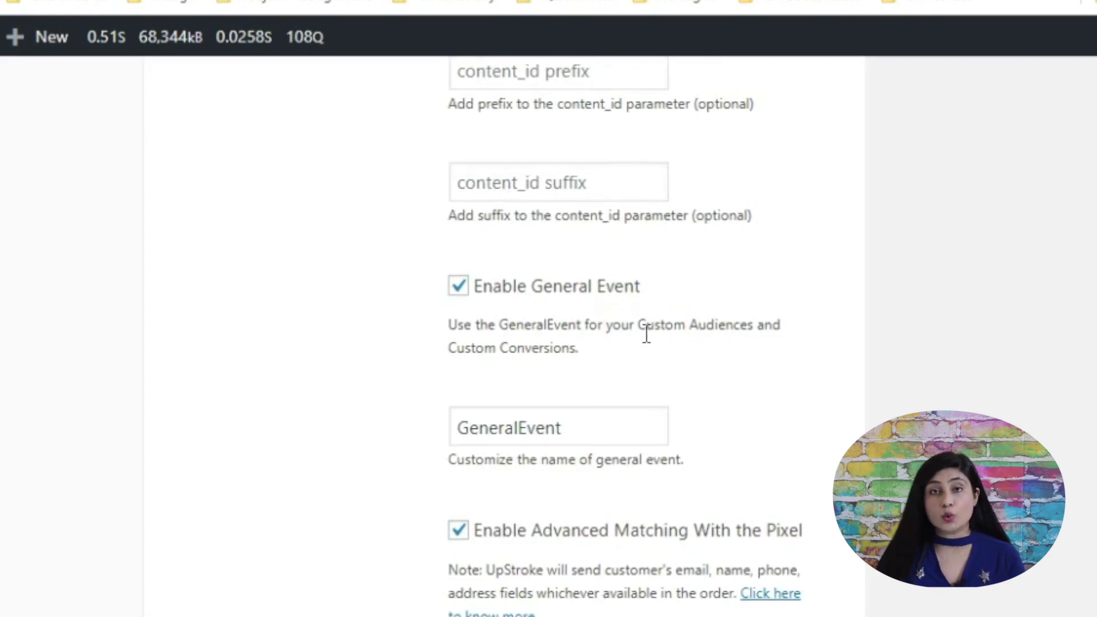
click(591, 343)
scroll(591, 342, down, 1)
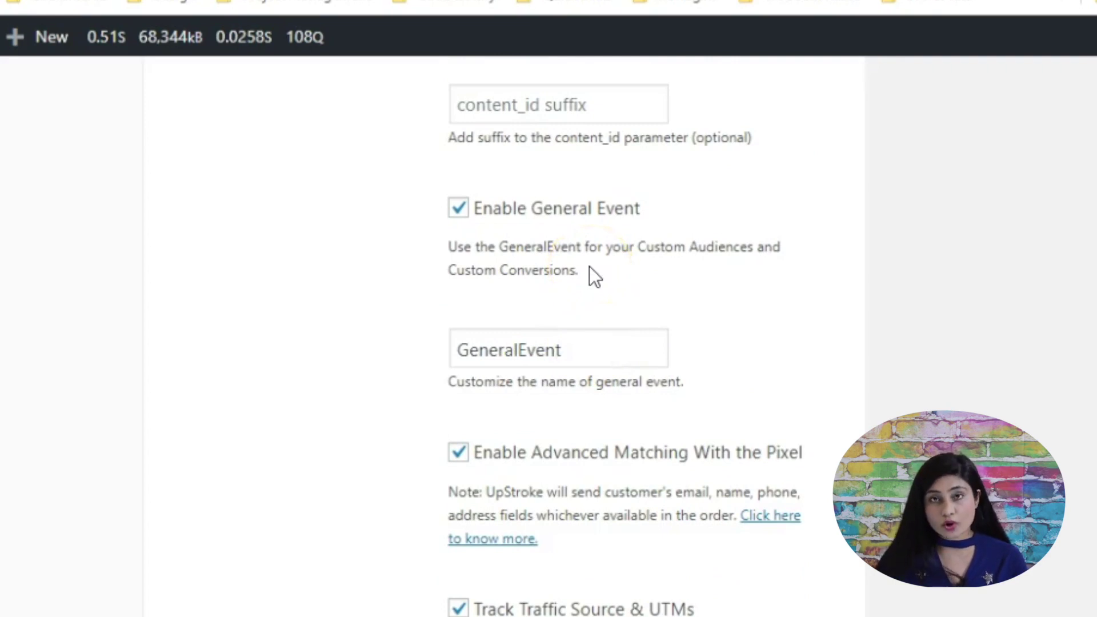
click(692, 252)
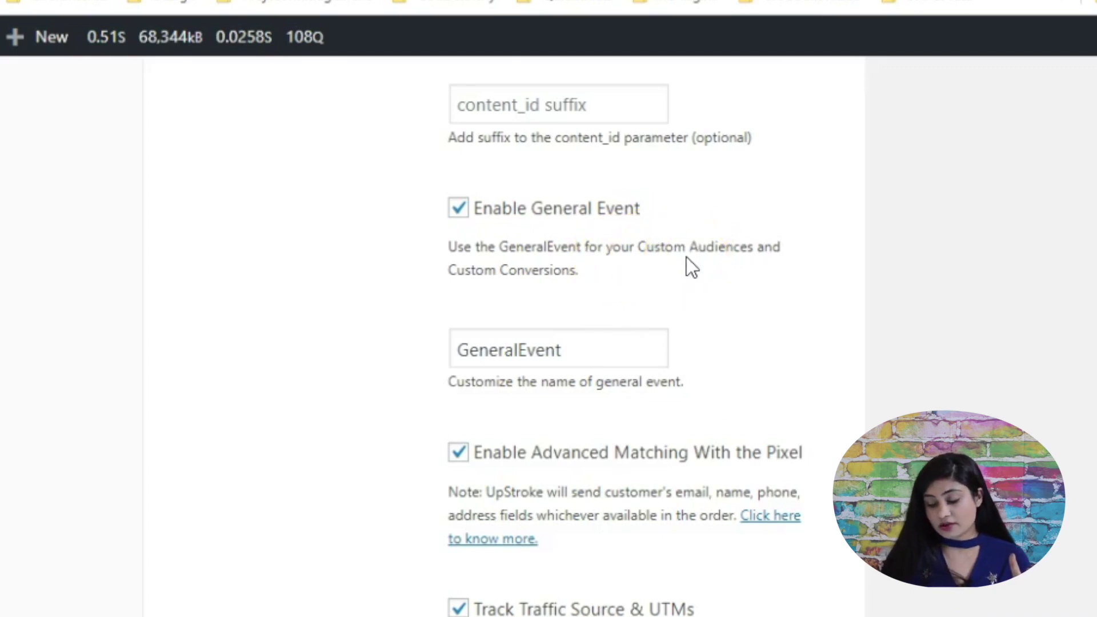
scroll(687, 257, down, 1)
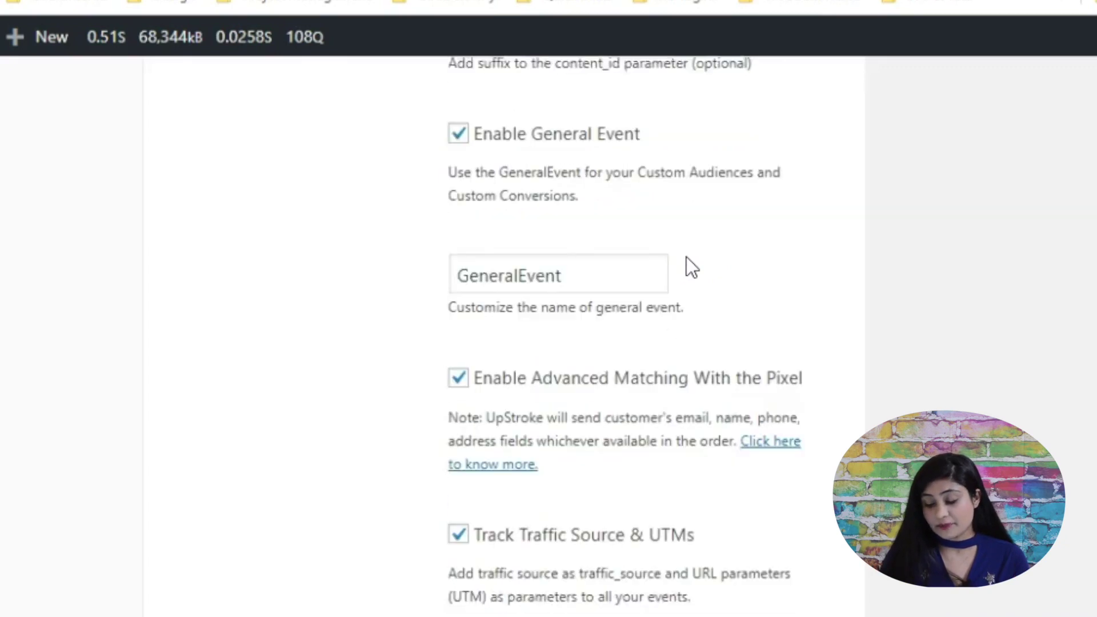
scroll(622, 343, down, 1)
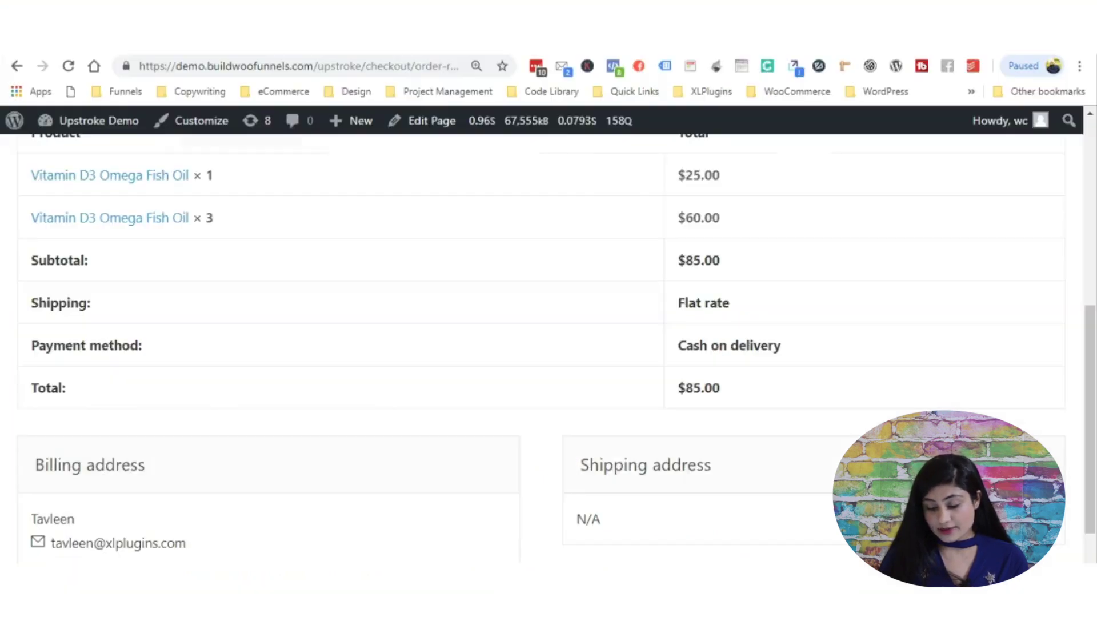
Examine the second pixel's GeneralEvent parameters in Facebook Pixel Helper on the order received page.
scroll(634, 151, up, 7)
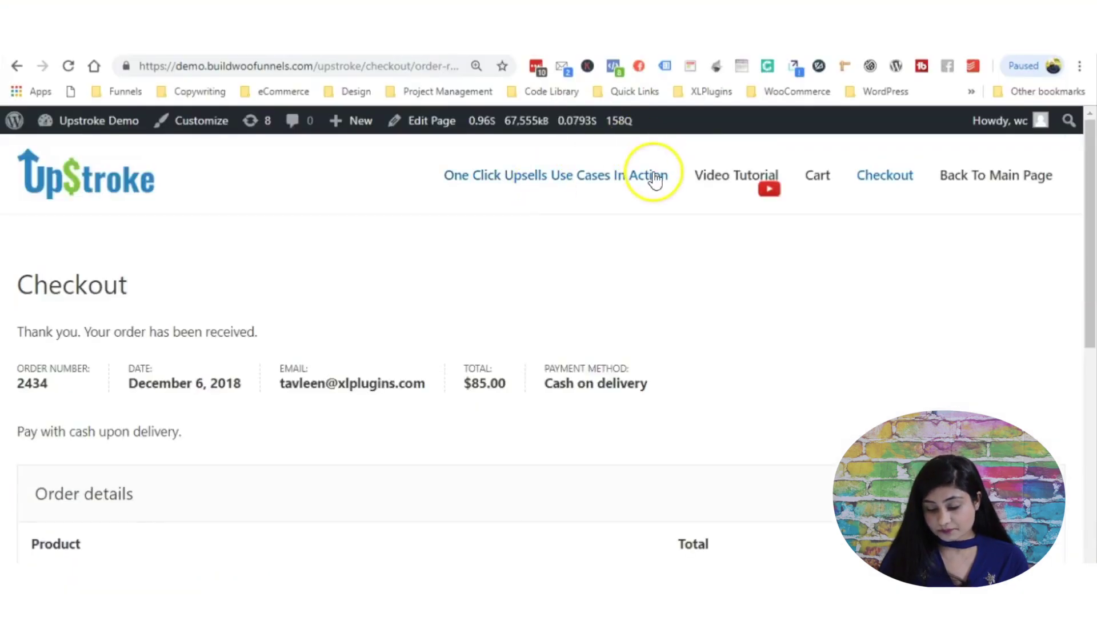
click(622, 73)
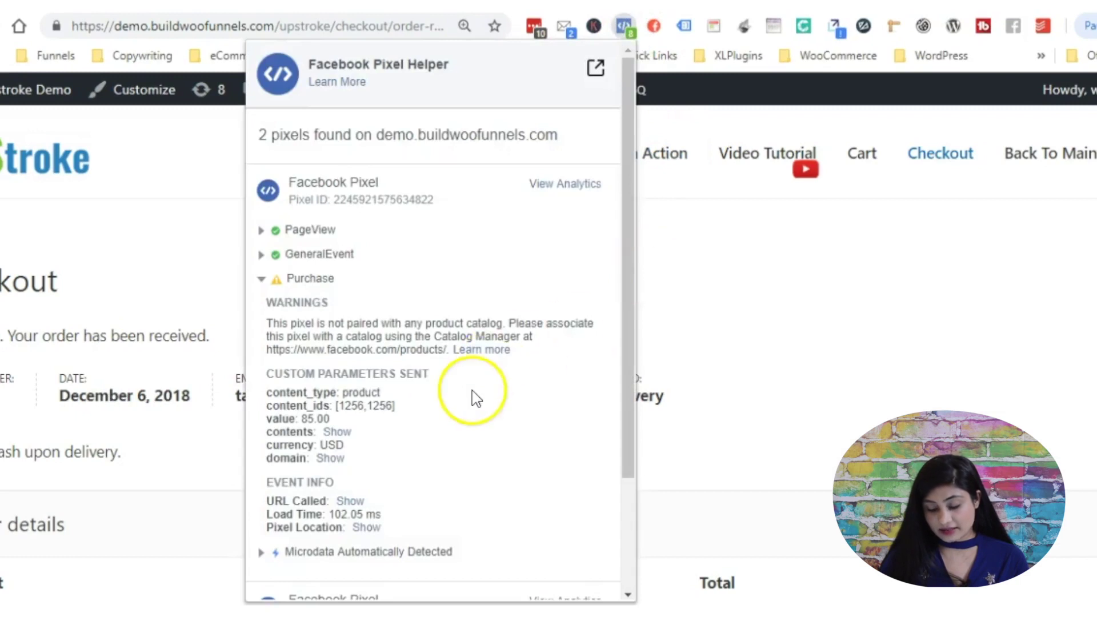
scroll(485, 385, down, 3)
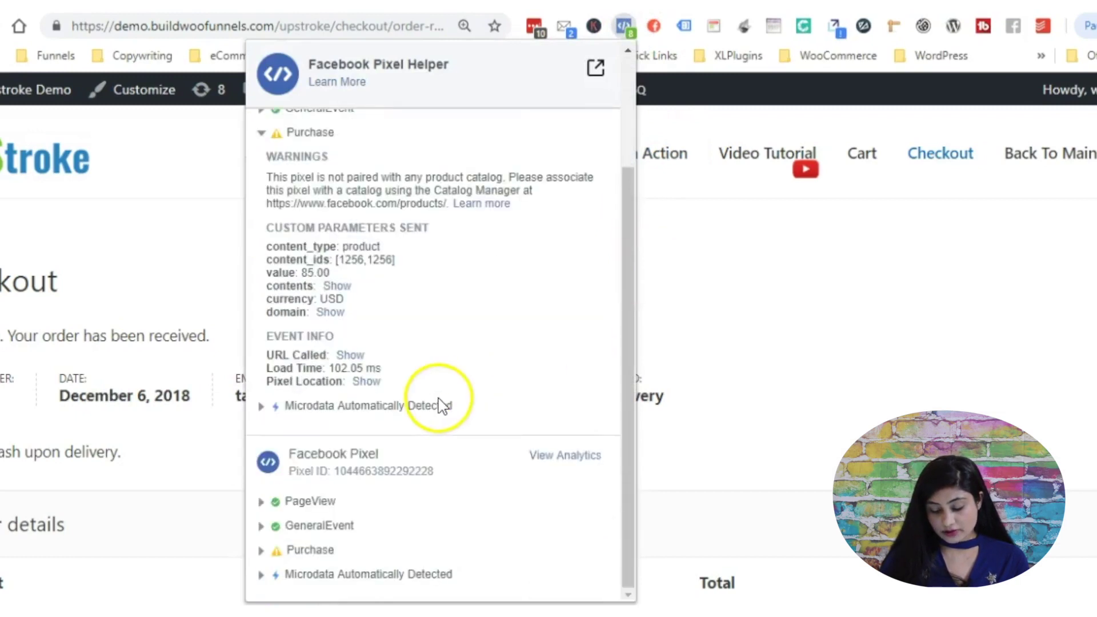
click(318, 533)
scroll(391, 435, down, 3)
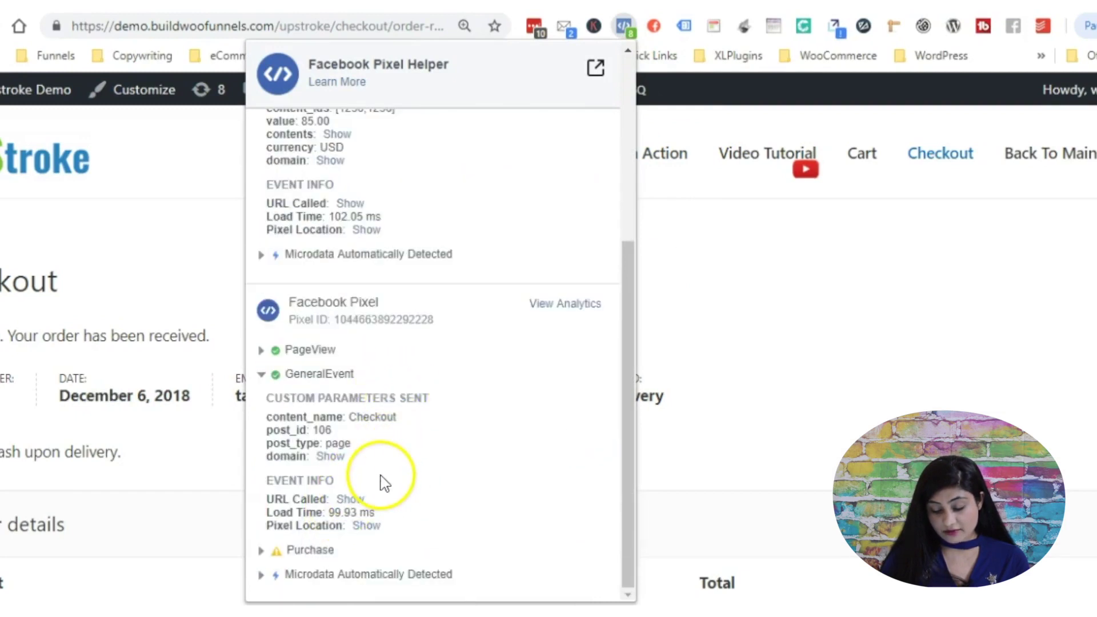
Expand the second pixel's Purchase event and examine its warnings, custom parameters and event info.
click(302, 550)
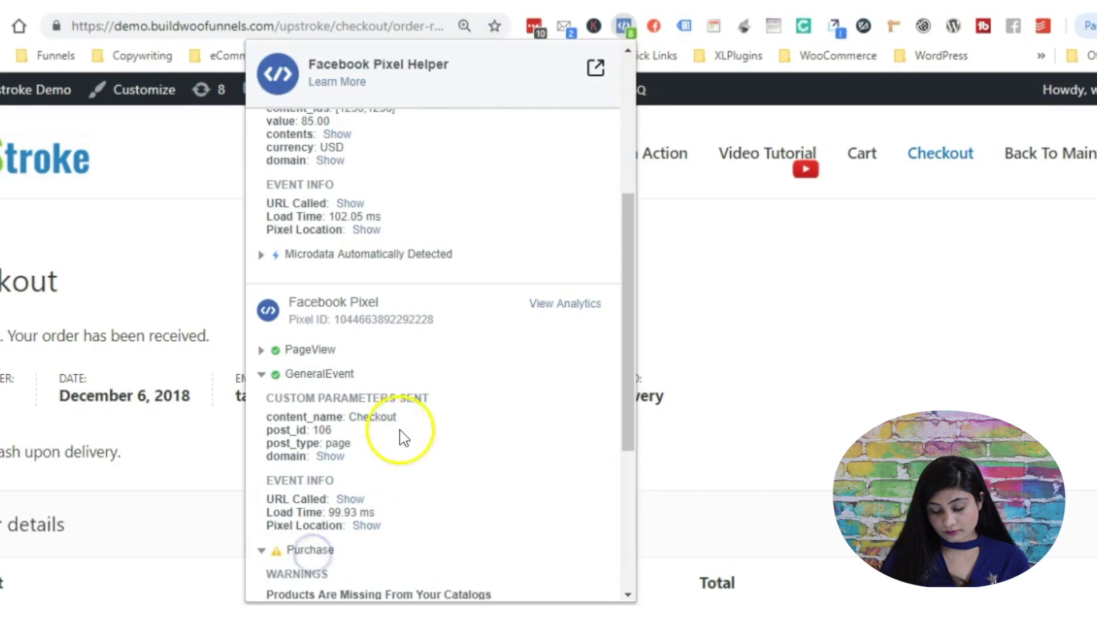
scroll(394, 434, down, 4)
scroll(400, 437, down, 1)
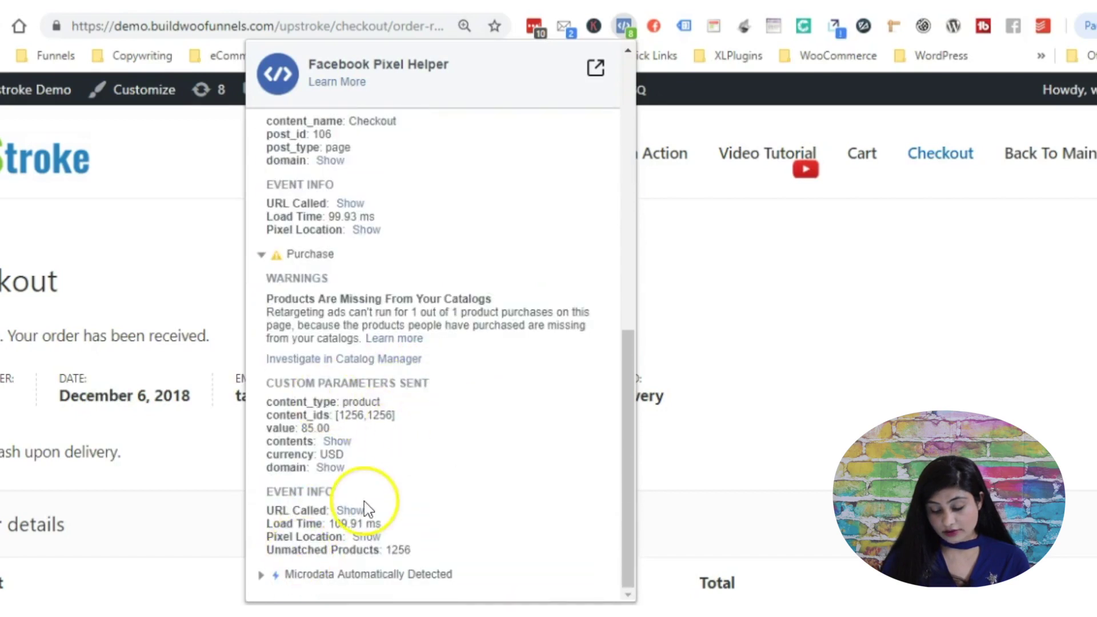
scroll(384, 402, up, 3)
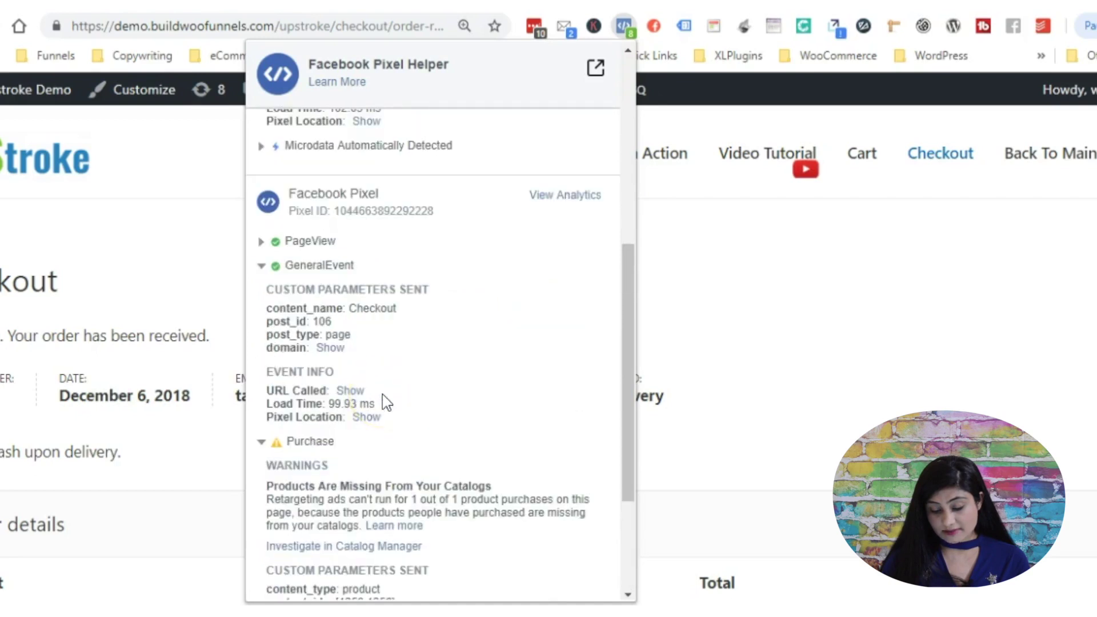
scroll(386, 402, up, 1)
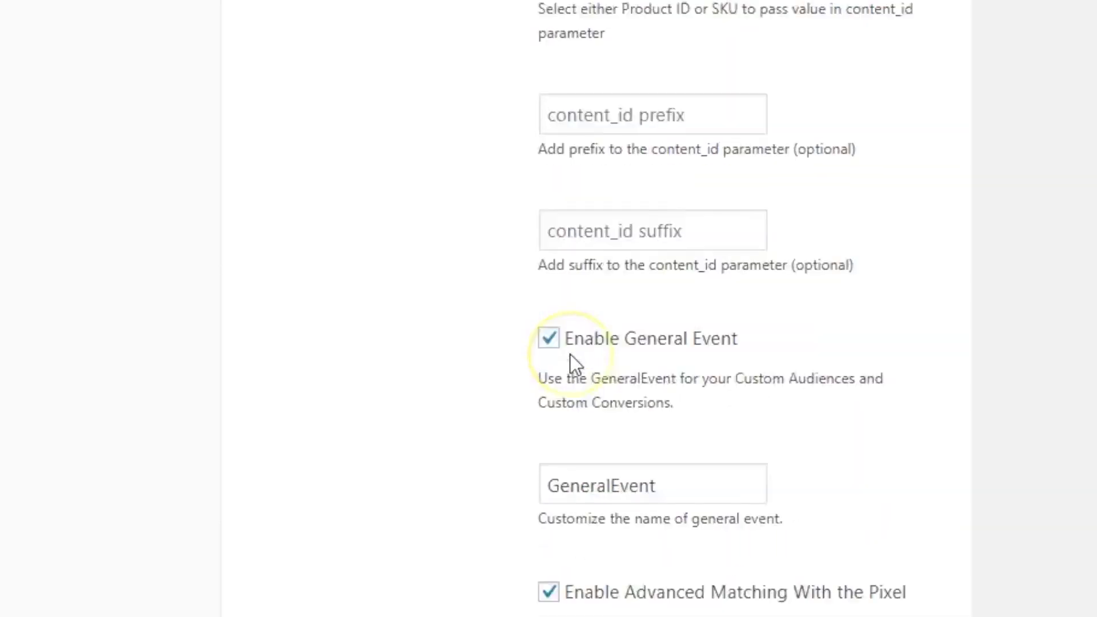
Examine the Advanced Matching With the Pixel and Track Traffic Source & UTMs options in UpStroke's tracking settings.
scroll(657, 367, down, 1)
scroll(662, 320, down, 1)
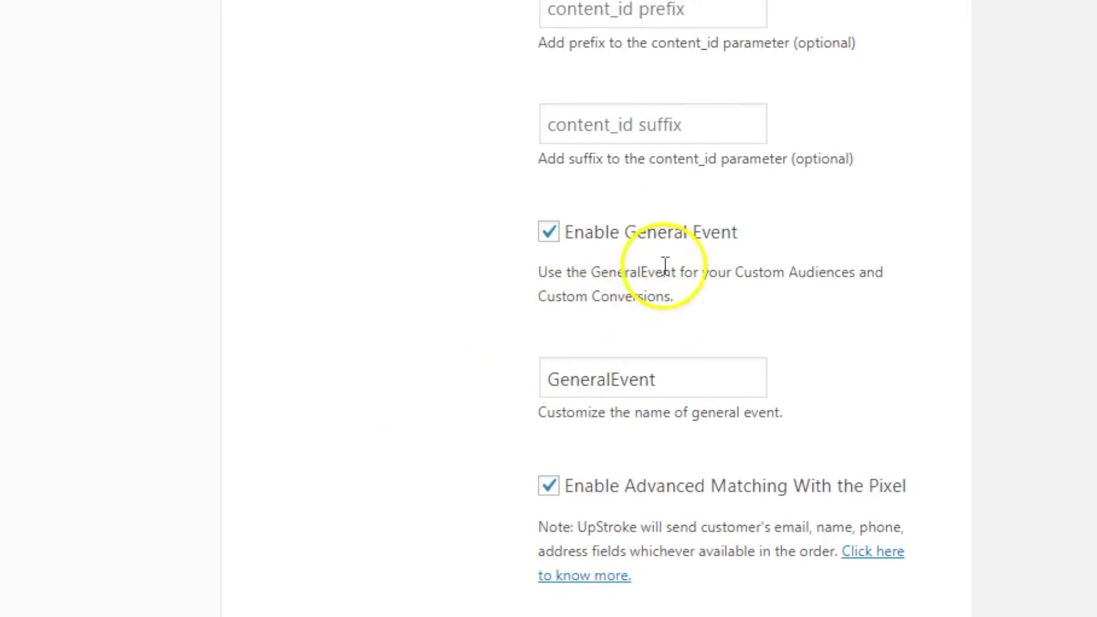
scroll(639, 407, down, 1)
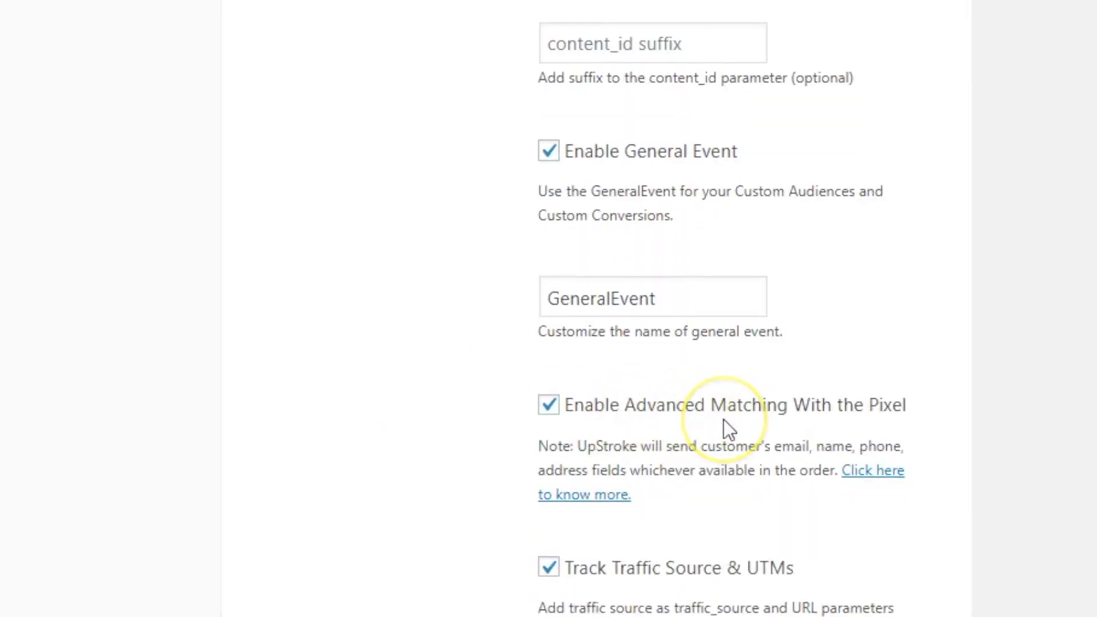
scroll(724, 426, down, 2)
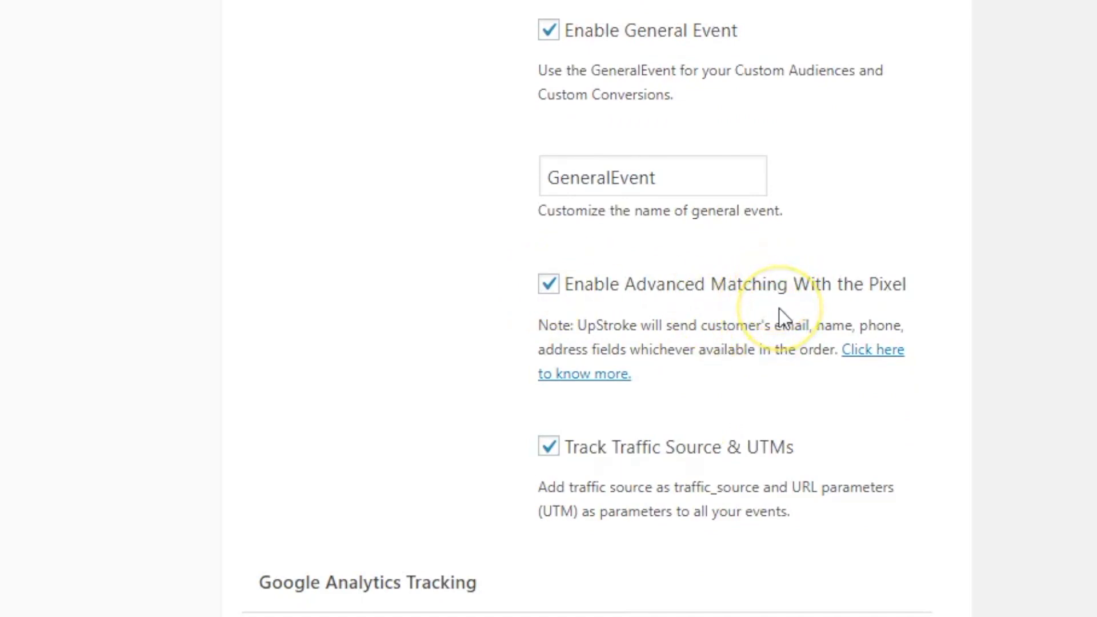
scroll(783, 315, down, 3)
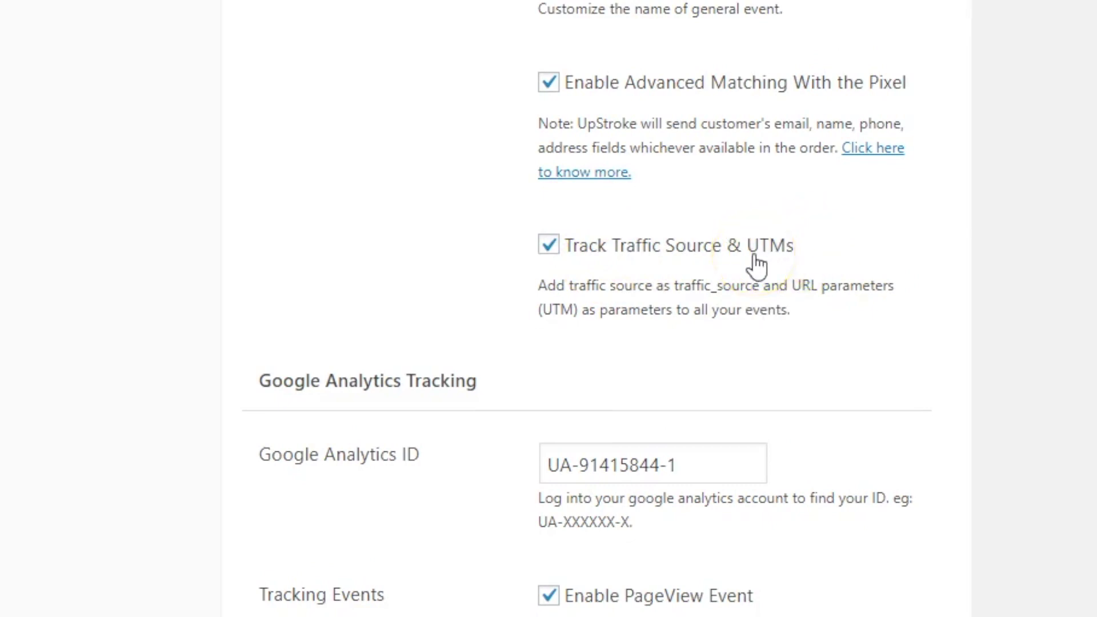
scroll(757, 264, down, 2)
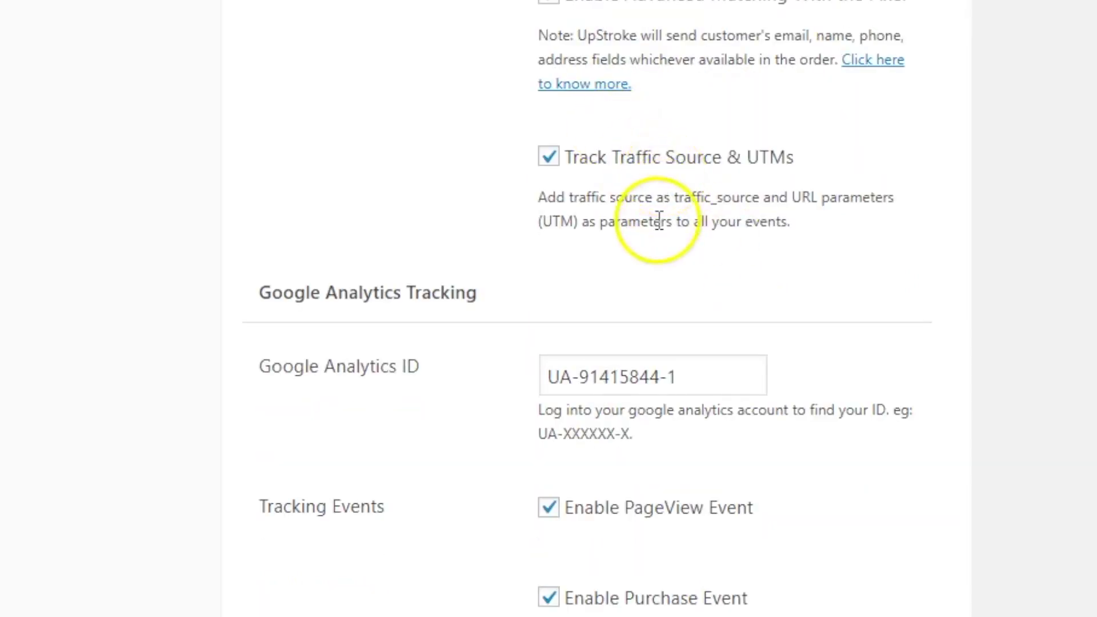
scroll(656, 220, down, 3)
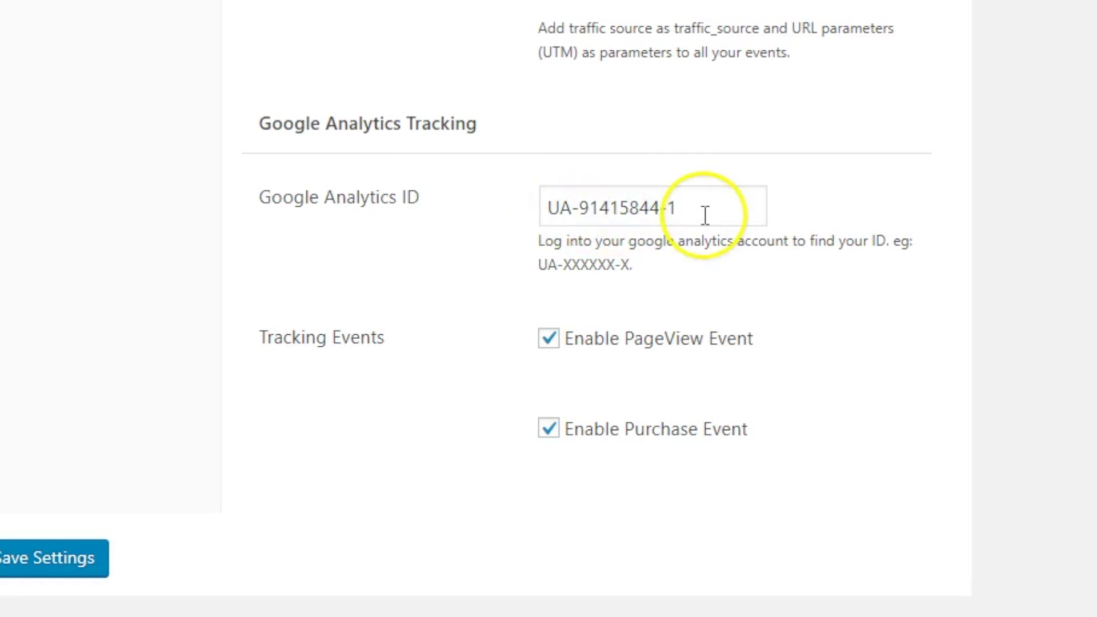
Check the Google Analytics ID and save the UpStroke tracking settings.
triple_click(658, 209)
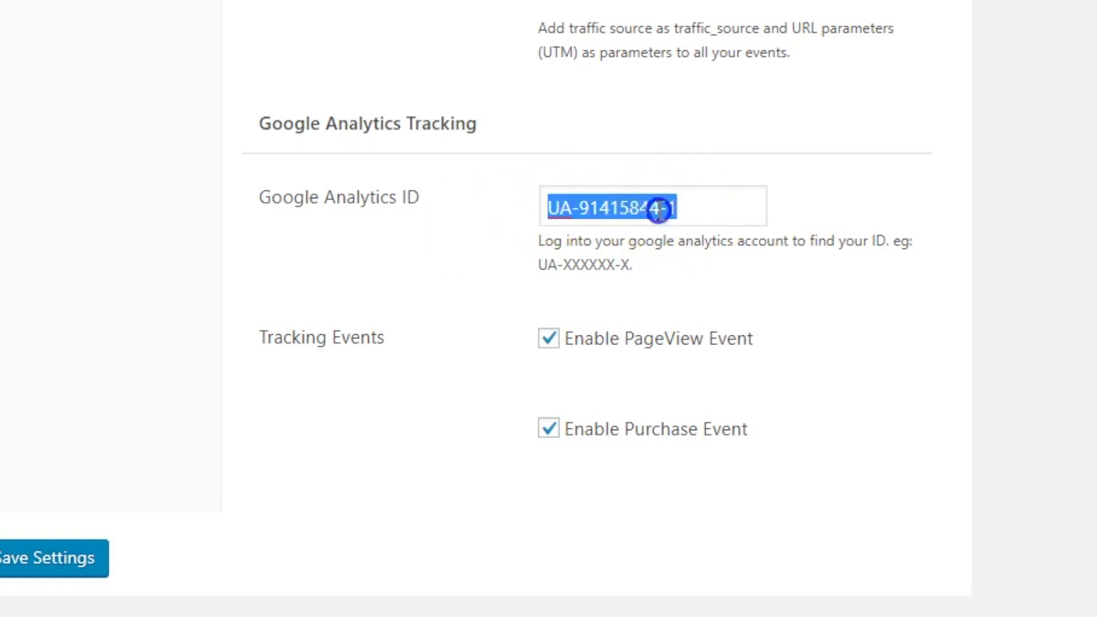
click(460, 279)
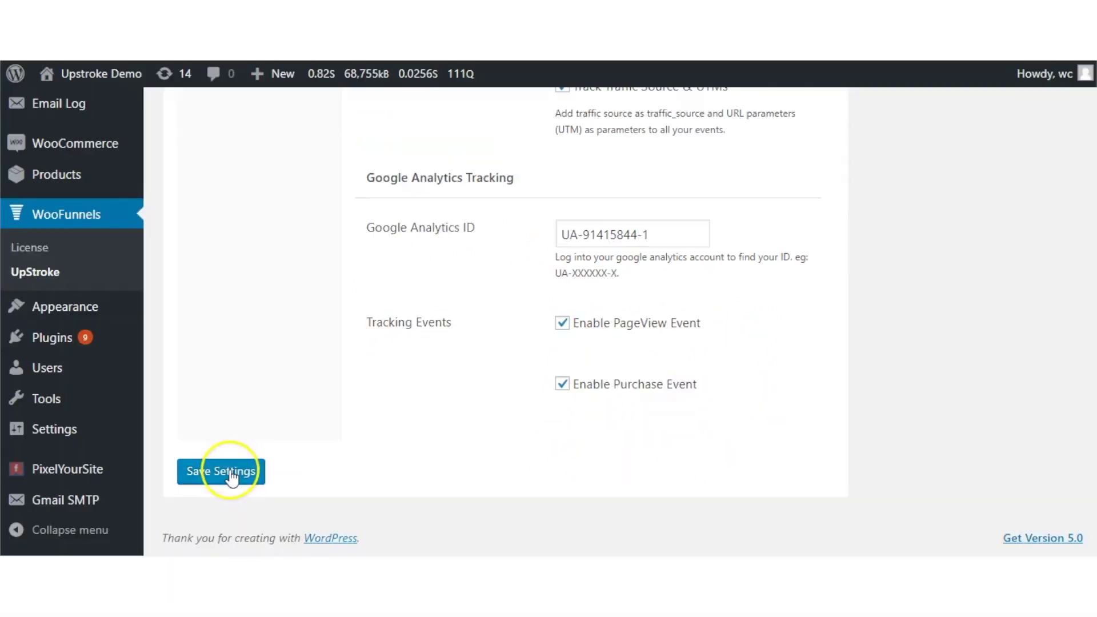
click(61, 557)
scroll(480, 400, up, 7)
scroll(480, 400, up, 10)
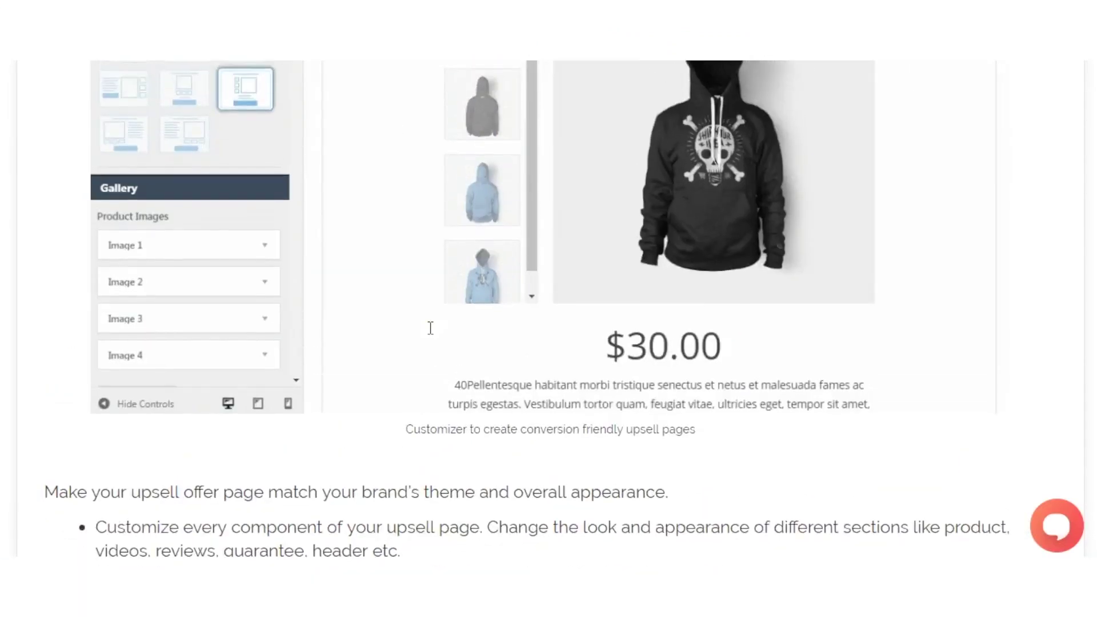
Examine the UpStroke sales page sections on the built-in customizer, upsell and downsell sequences, funnel trigger rules and the sample offer page.
scroll(430, 327, up, 5)
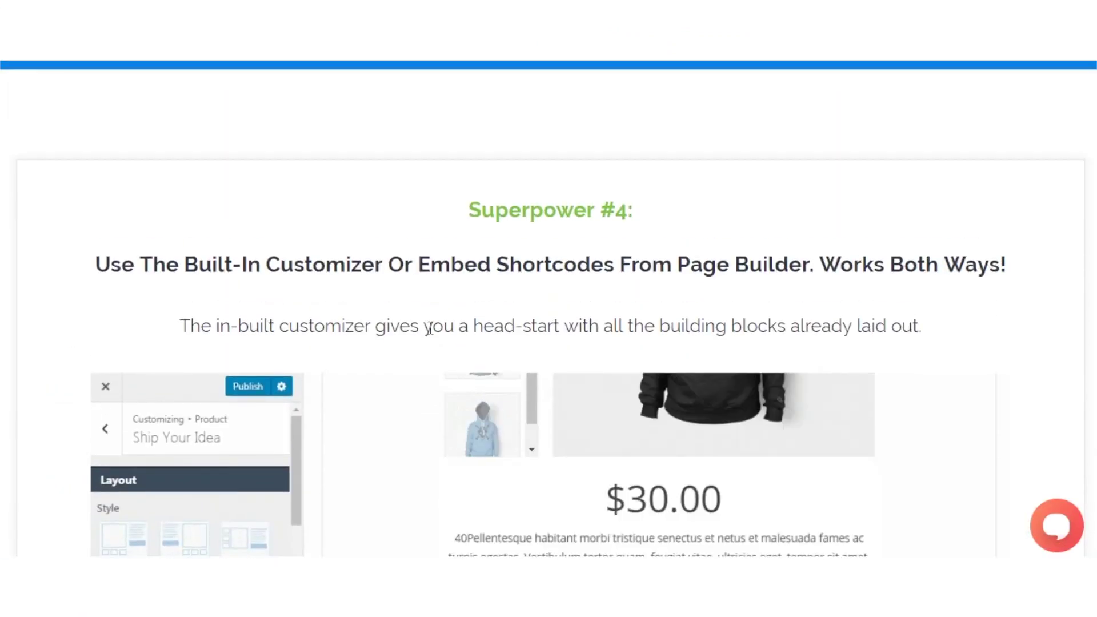
scroll(430, 330, up, 12)
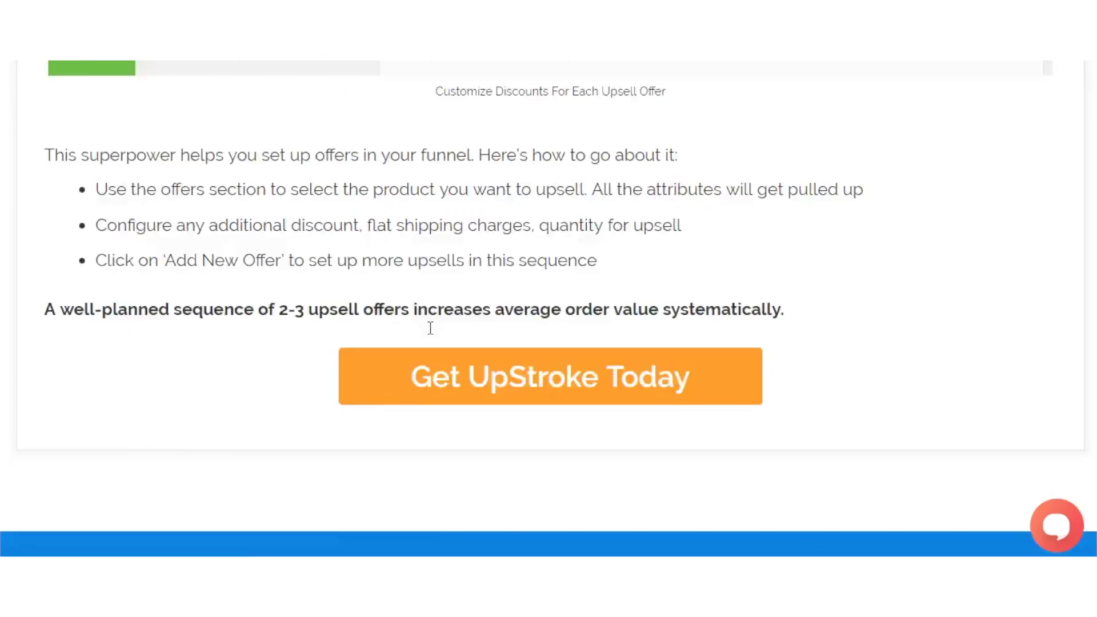
scroll(430, 327, up, 9)
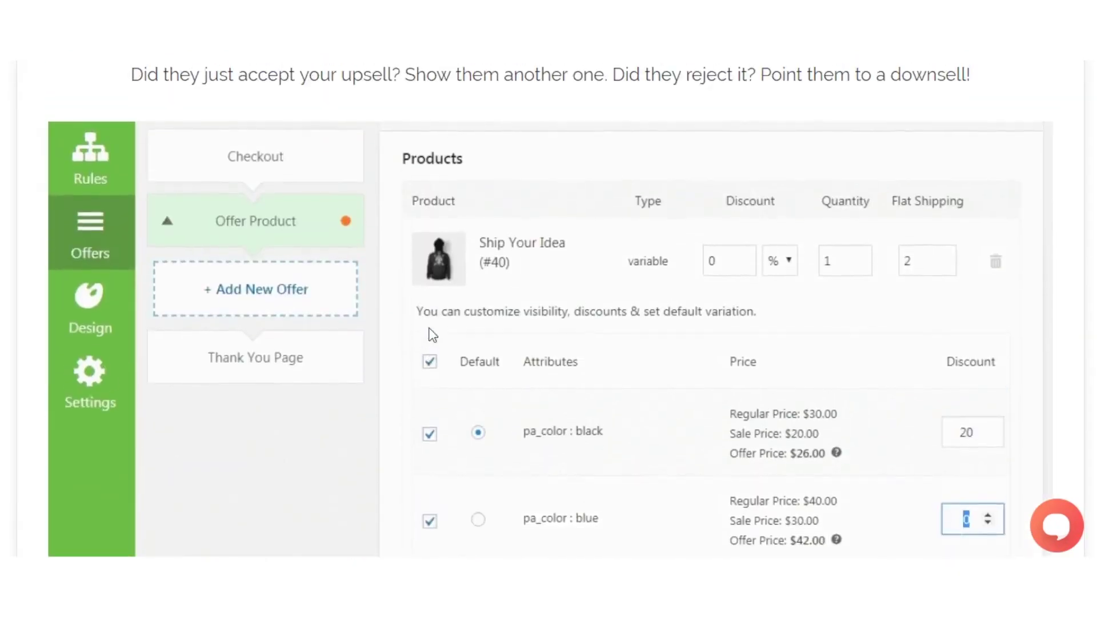
scroll(432, 334, up, 5)
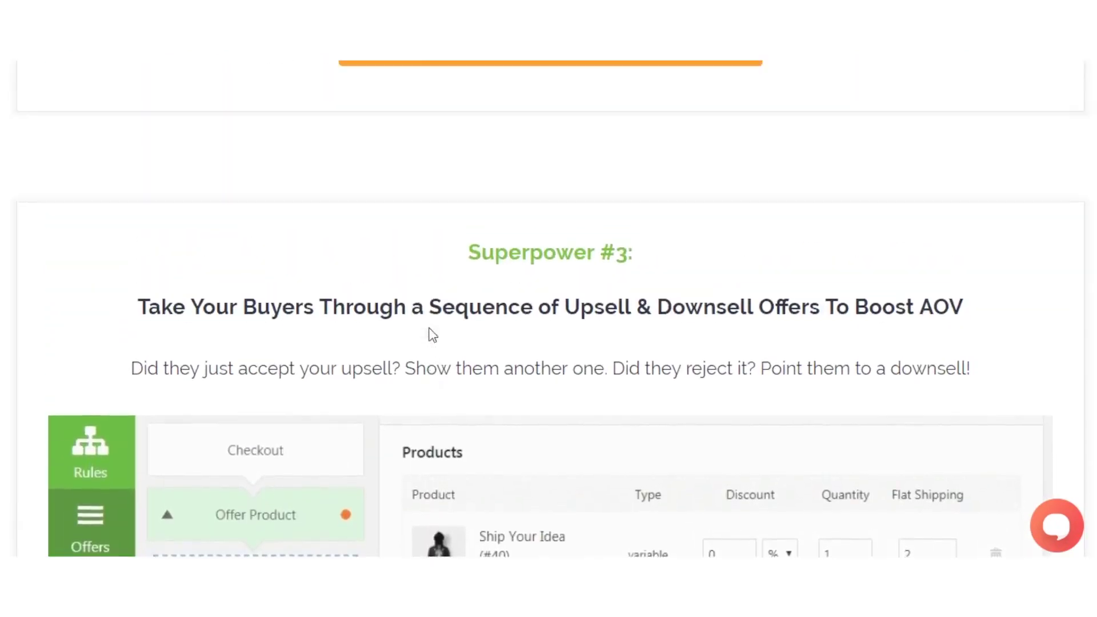
scroll(432, 335, up, 2)
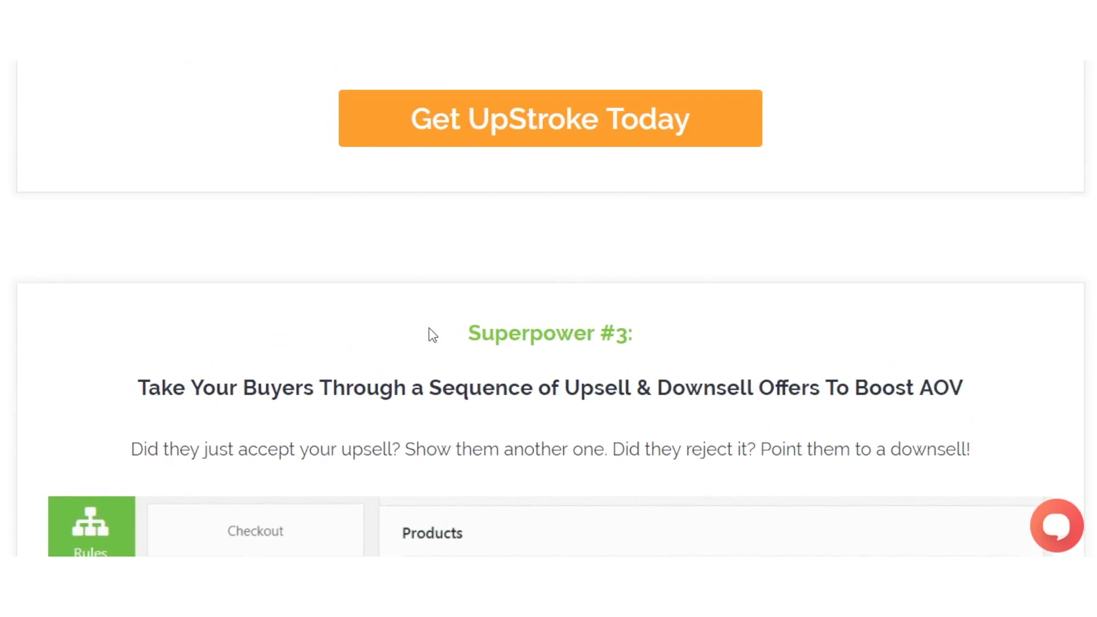
scroll(432, 335, up, 2)
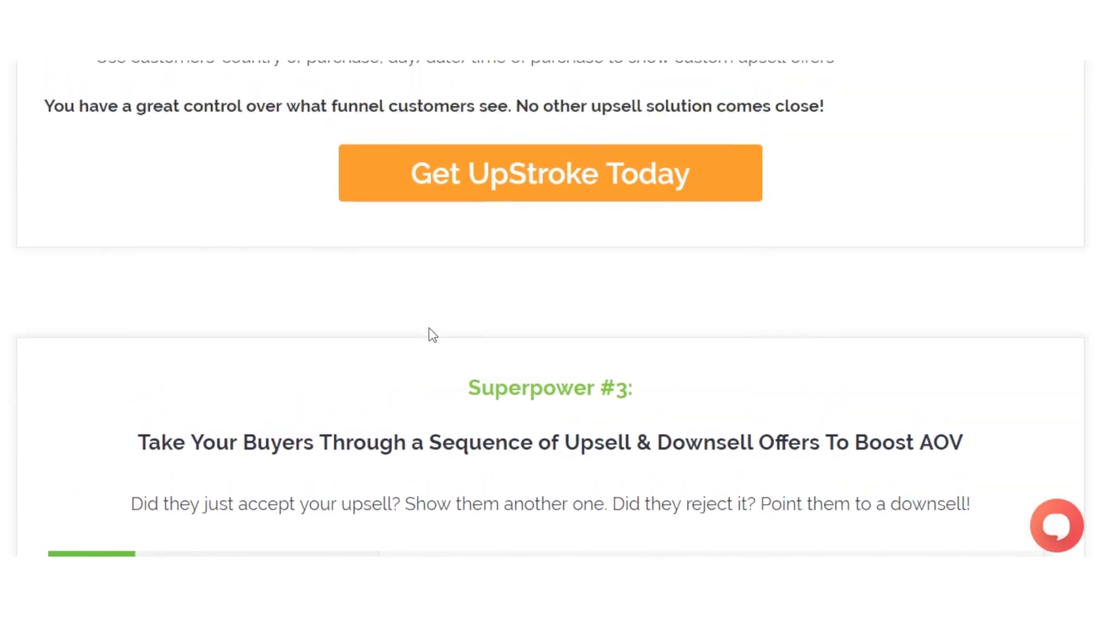
scroll(432, 334, up, 8)
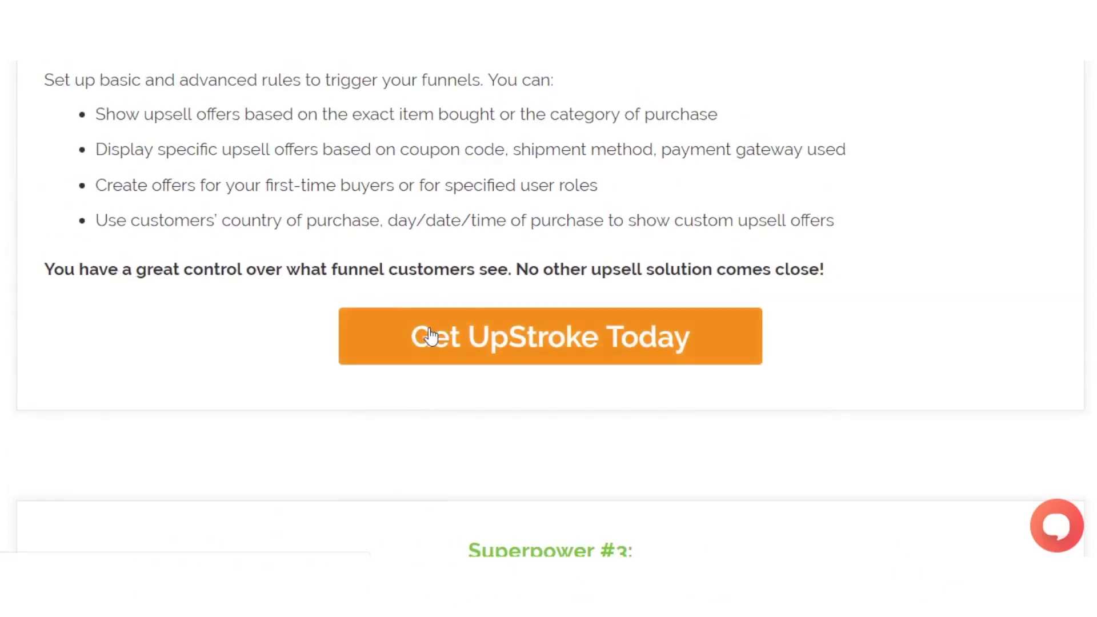
scroll(430, 327, up, 6)
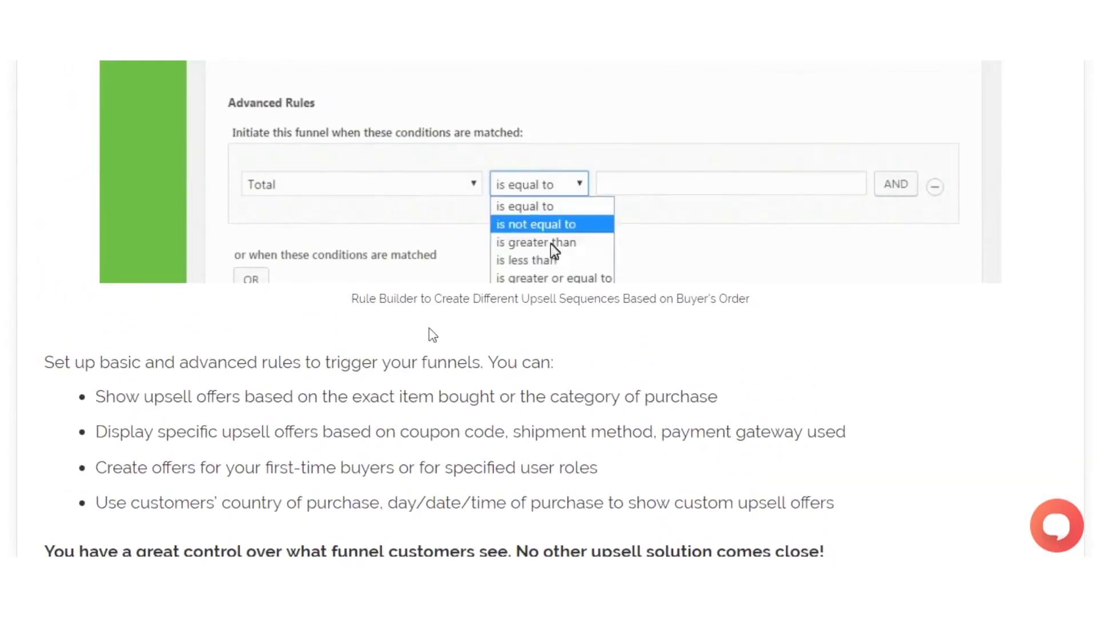
scroll(430, 327, up, 6)
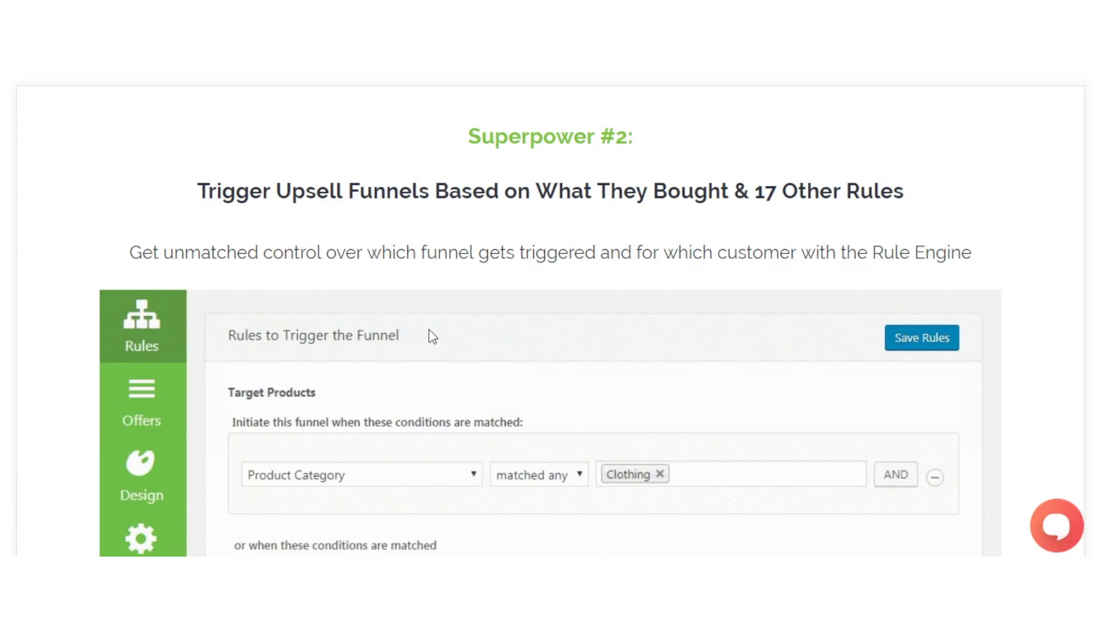
scroll(433, 337, up, 12)
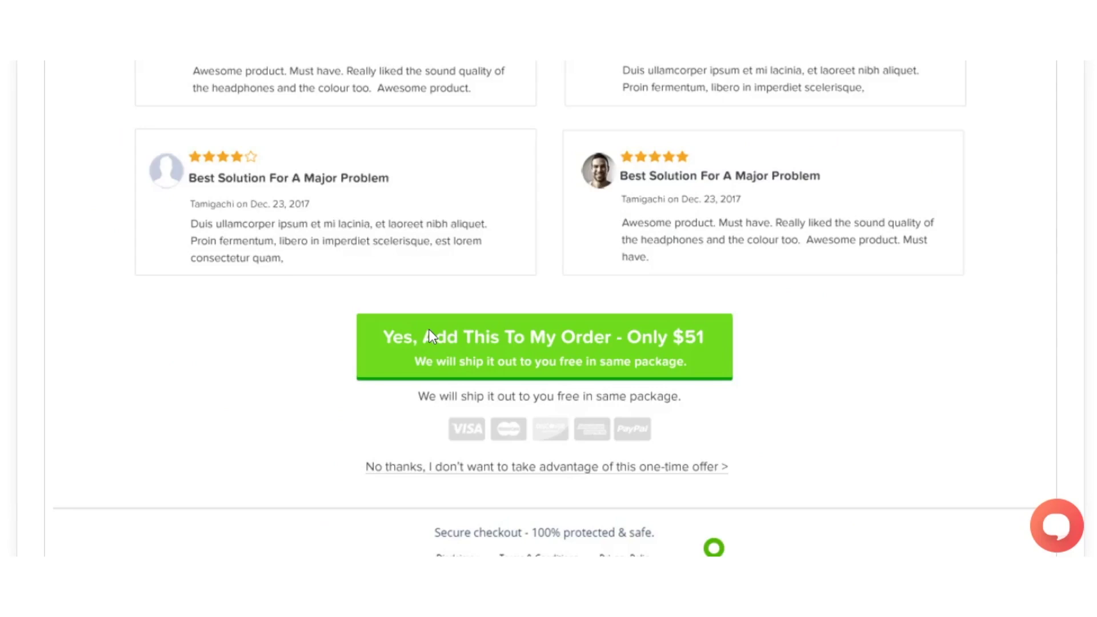
scroll(432, 337, down, 5)
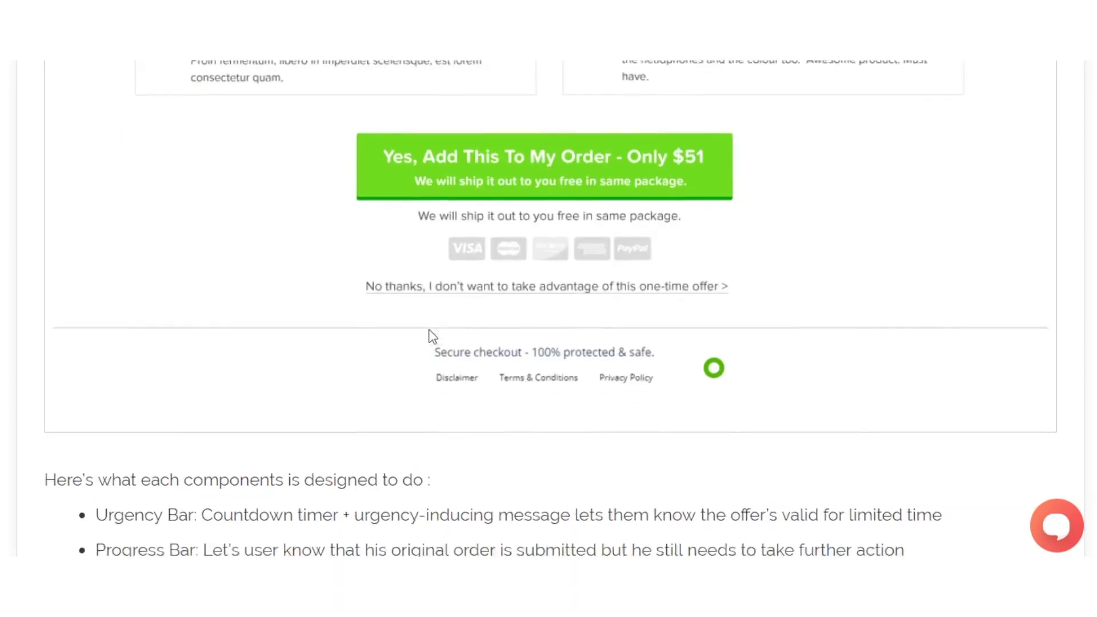